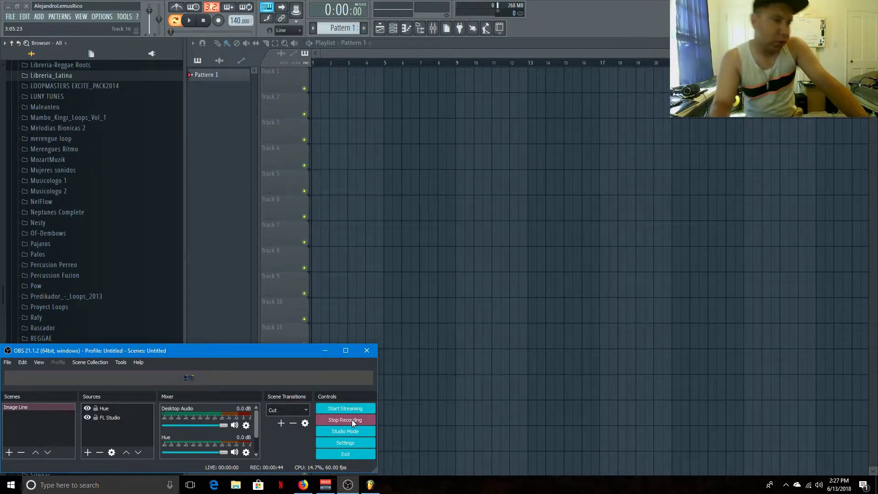
In FL Studio, show the channel rack and set the project tempo to 85 BPM.
click(474, 52)
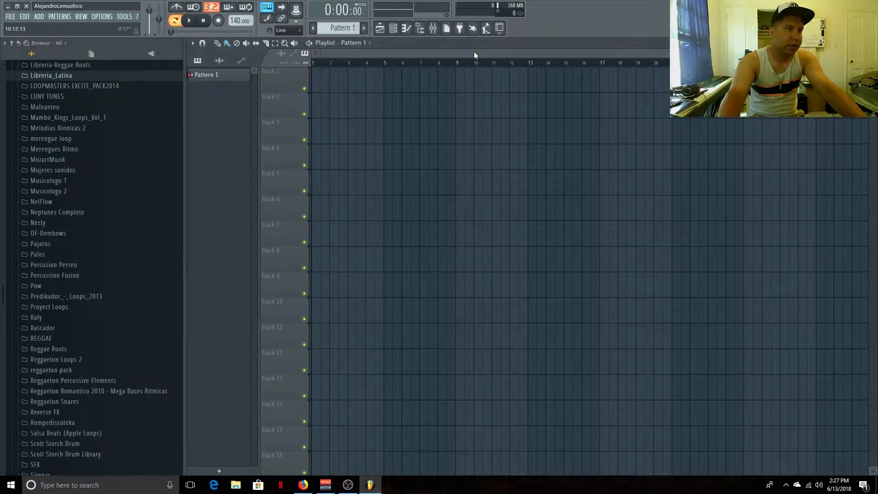
click(393, 28)
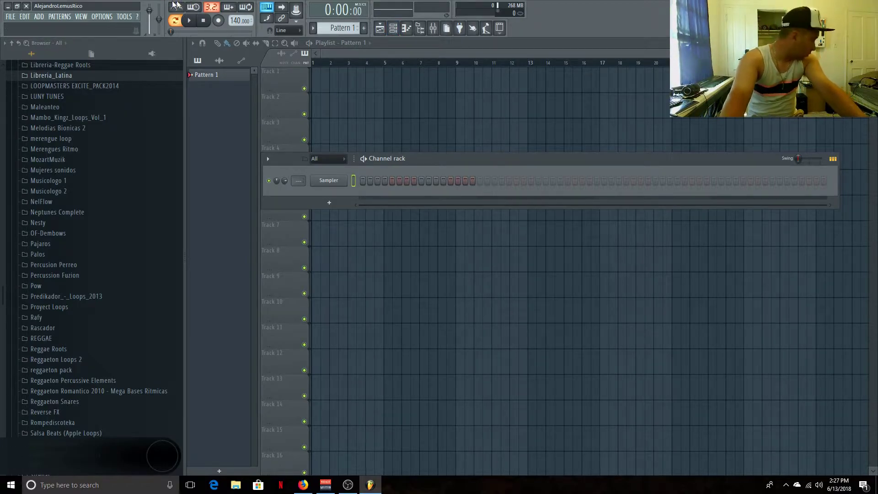
scroll(240, 21, down, 1)
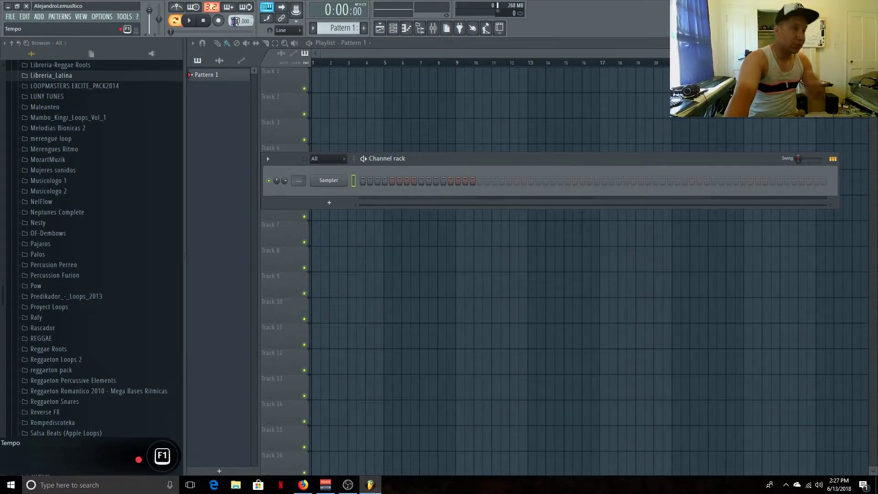
scroll(241, 21, down, 20)
scroll(240, 20, down, 7)
scroll(241, 21, down, 3)
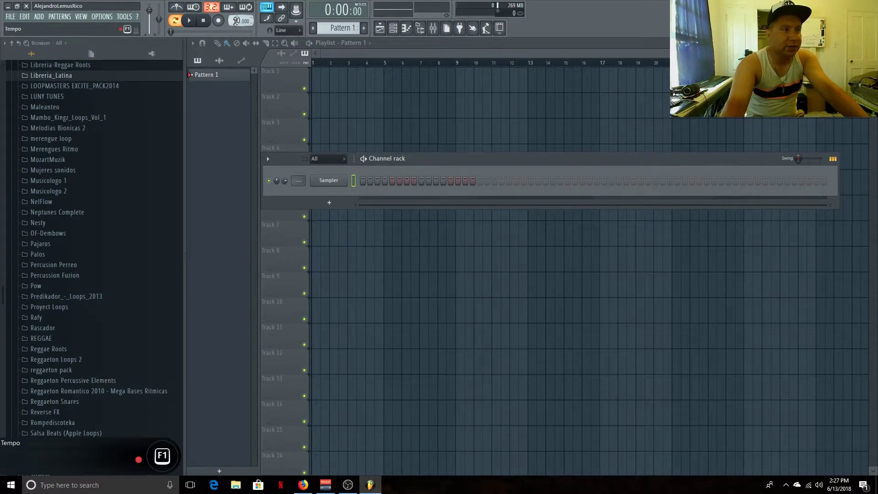
scroll(240, 20, down, 5)
Add a new channel with the ReFX Nexus [64bit] plugin.
click(318, 207)
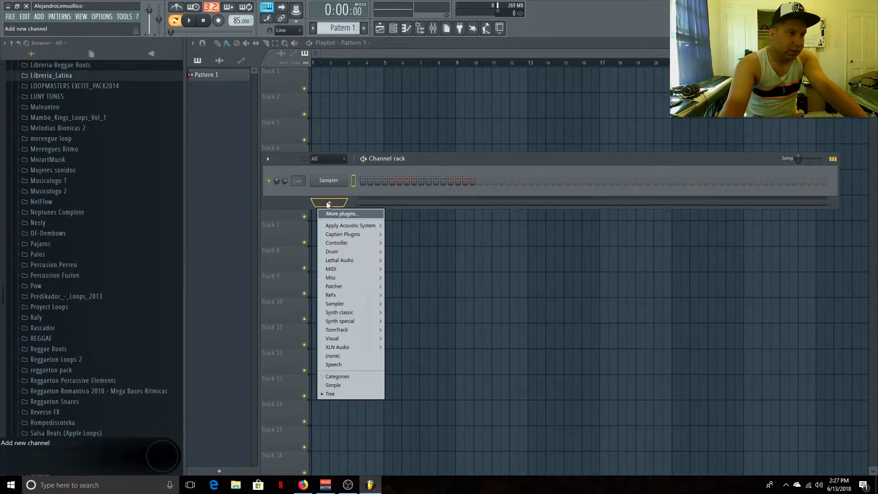
mouse_move(365, 297)
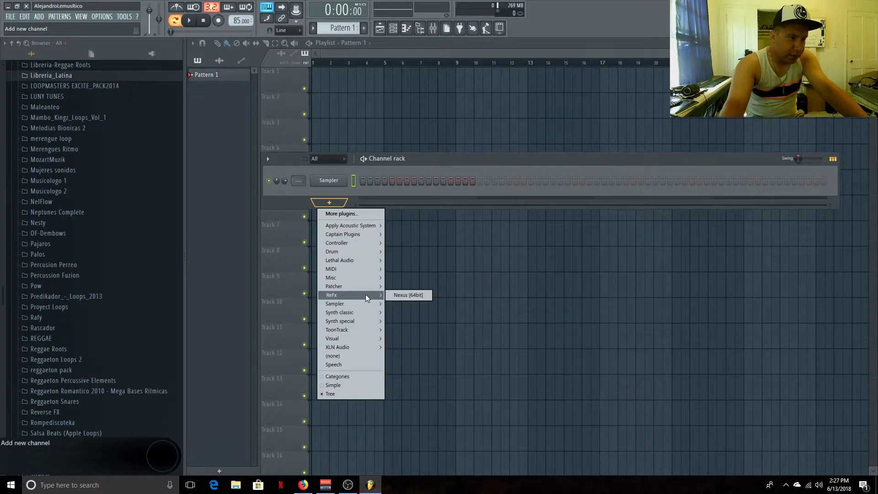
click(401, 296)
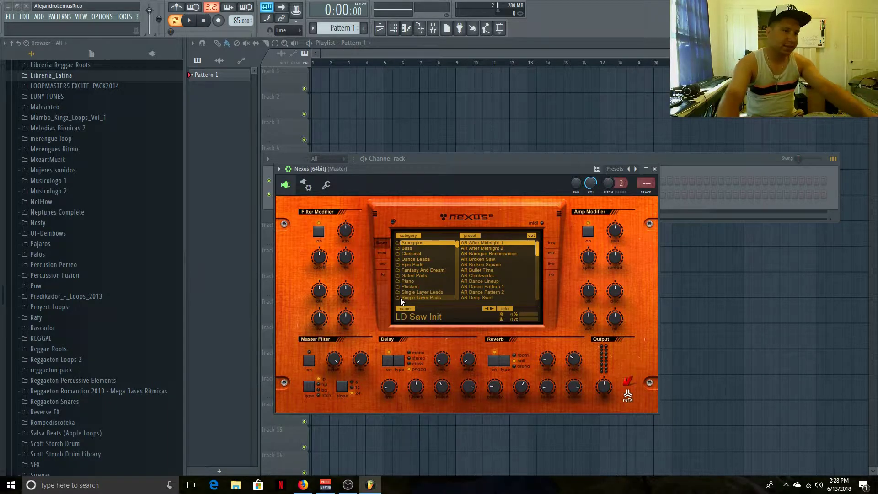
Rearrange the windows so the channel rack sits above the Nexus plugin without overlapping it.
drag(465, 169, 452, 229)
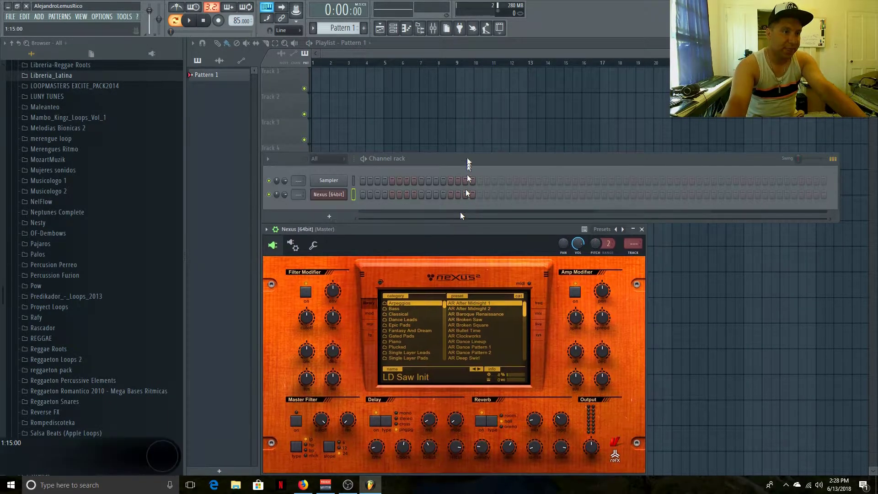
drag(464, 159, 482, 72)
drag(438, 229, 467, 164)
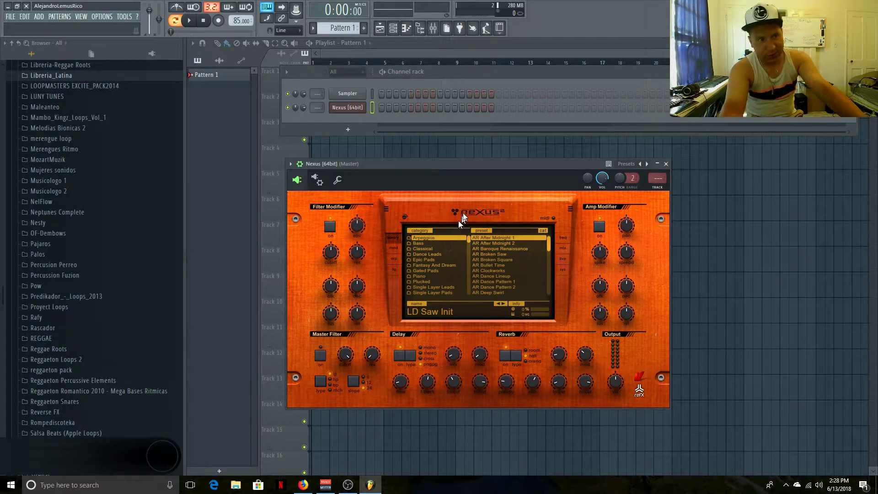
mouse_move(459, 167)
mouse_down()
mouse_move(458, 174)
mouse_move(511, 177)
mouse_move(462, 176)
mouse_up()
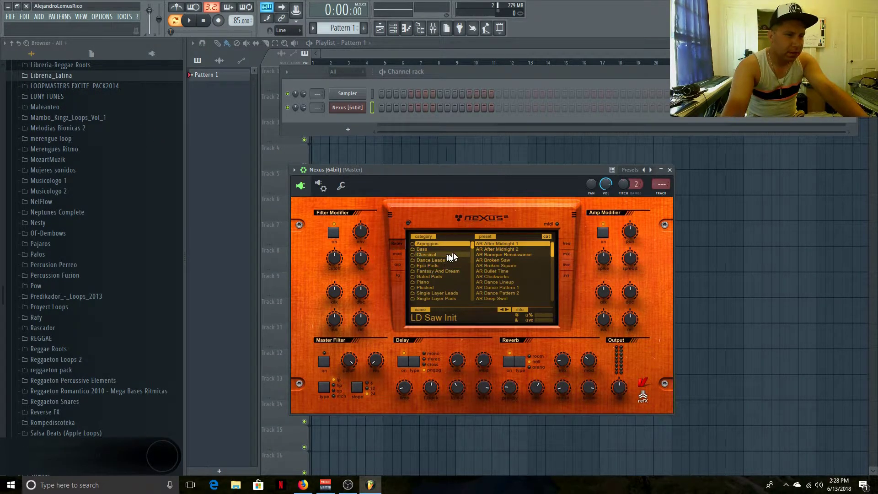
Find the XP Tropical House category in the Nexus library and list its presets.
scroll(450, 259, down, 2)
scroll(450, 259, down, 4)
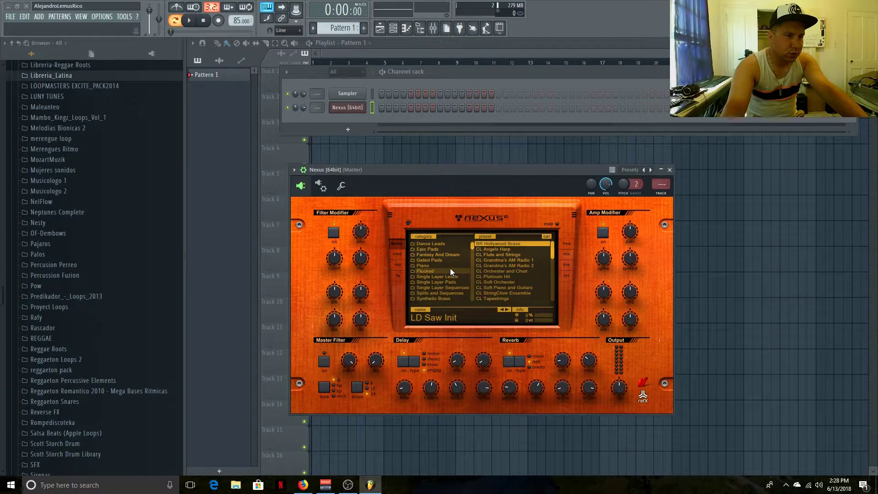
scroll(450, 271, down, 6)
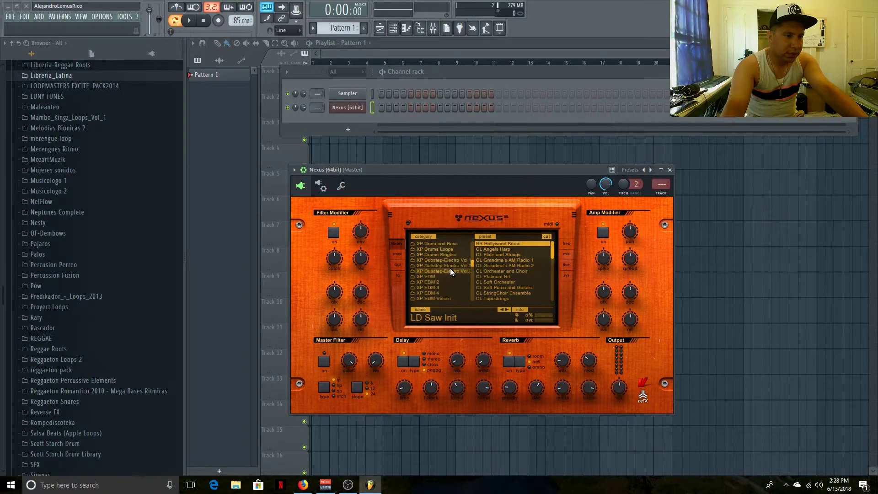
scroll(450, 269, down, 5)
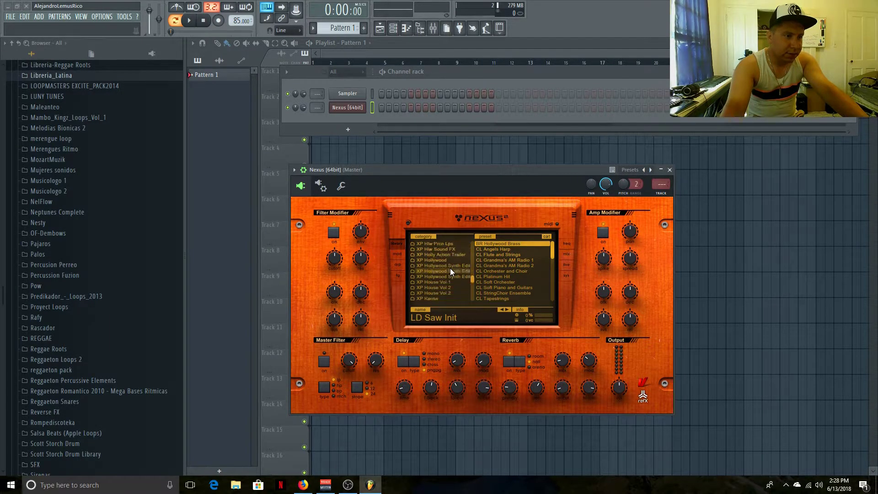
scroll(450, 270, down, 3)
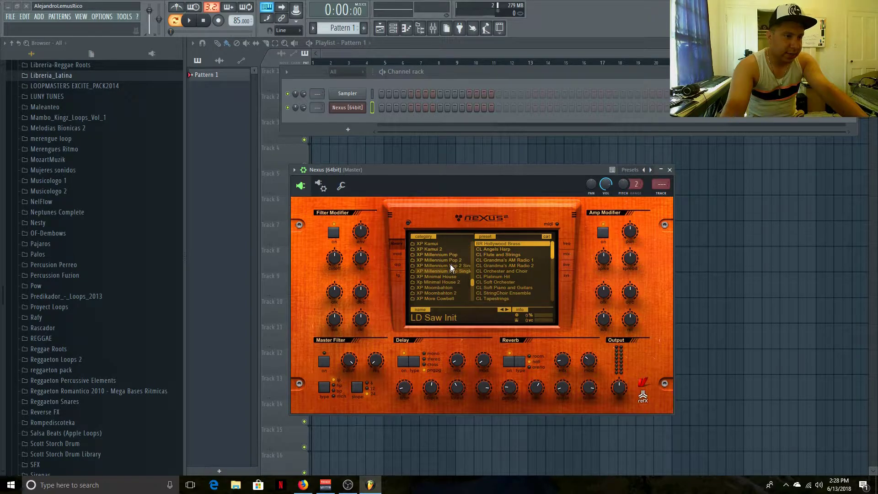
scroll(453, 254, down, 8)
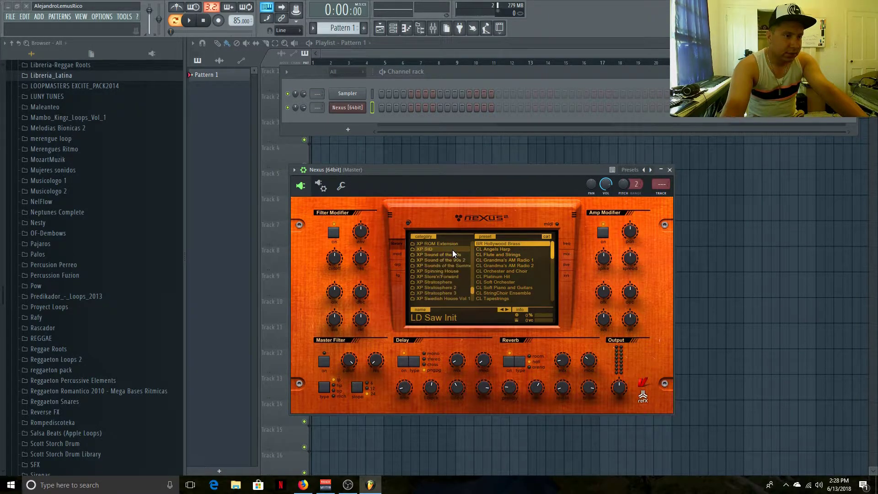
scroll(452, 258, down, 6)
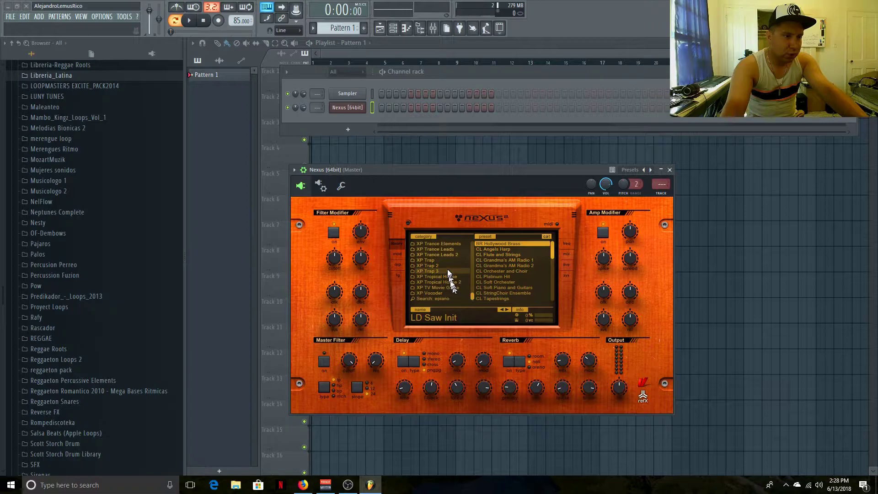
scroll(451, 268, up, 2)
scroll(452, 275, down, 4)
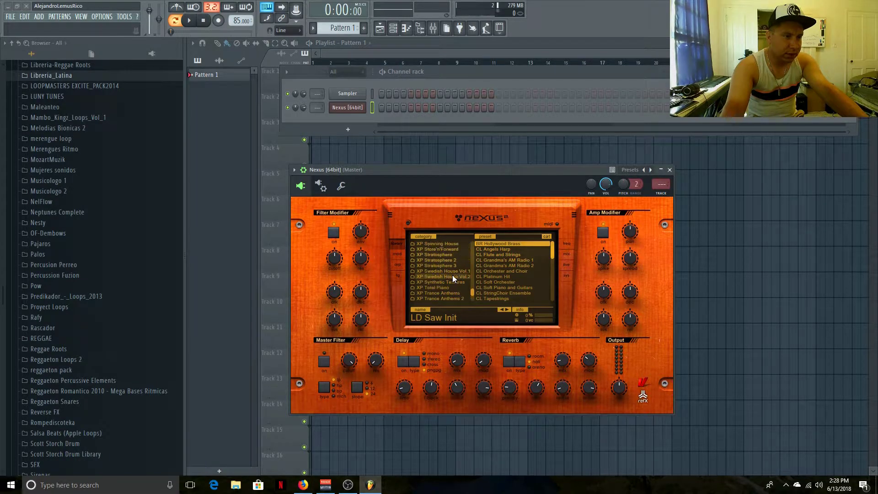
click(450, 266)
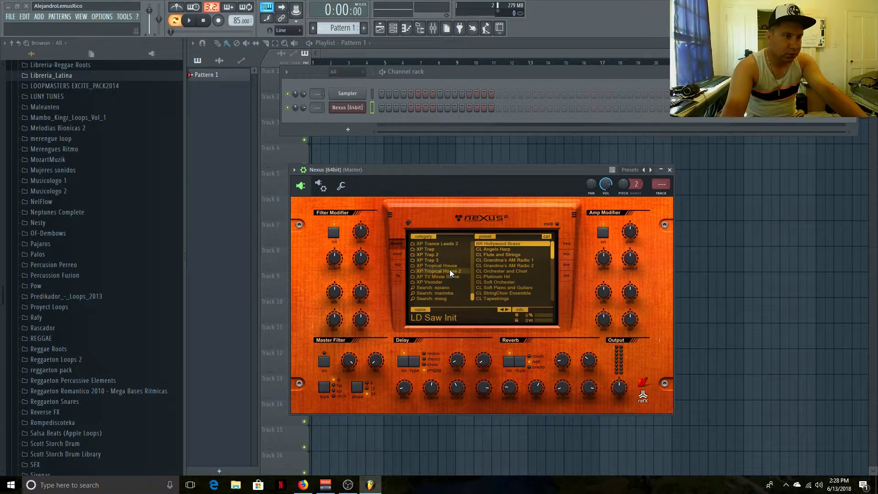
Browse the XP Tropical House presets and load PL Essential 1 to try its sound.
scroll(528, 273, down, 5)
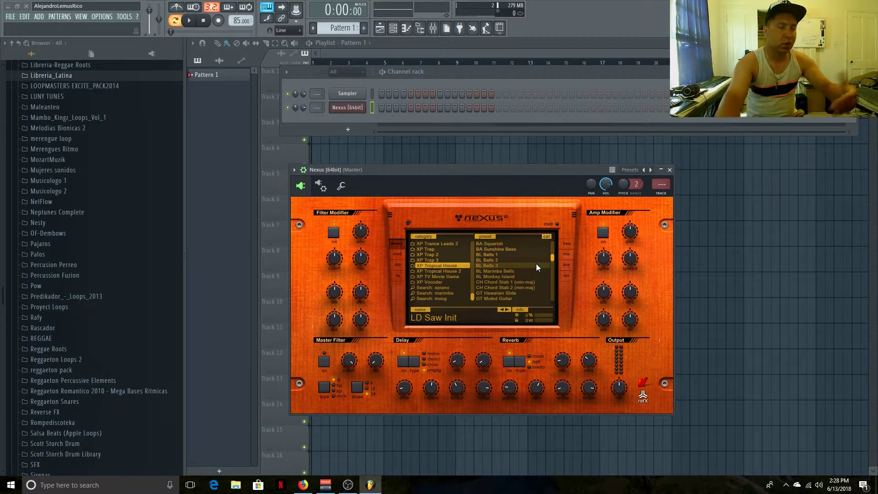
scroll(535, 263, down, 2)
scroll(526, 262, down, 6)
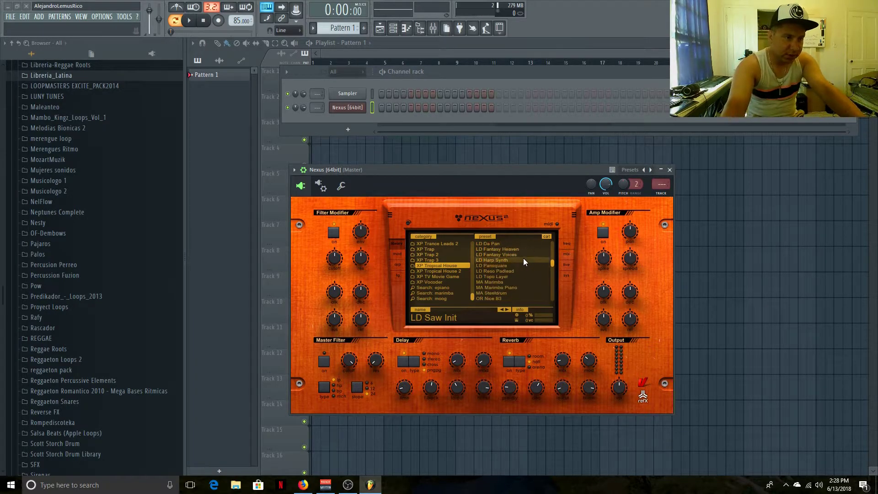
scroll(523, 259, down, 2)
scroll(523, 260, down, 1)
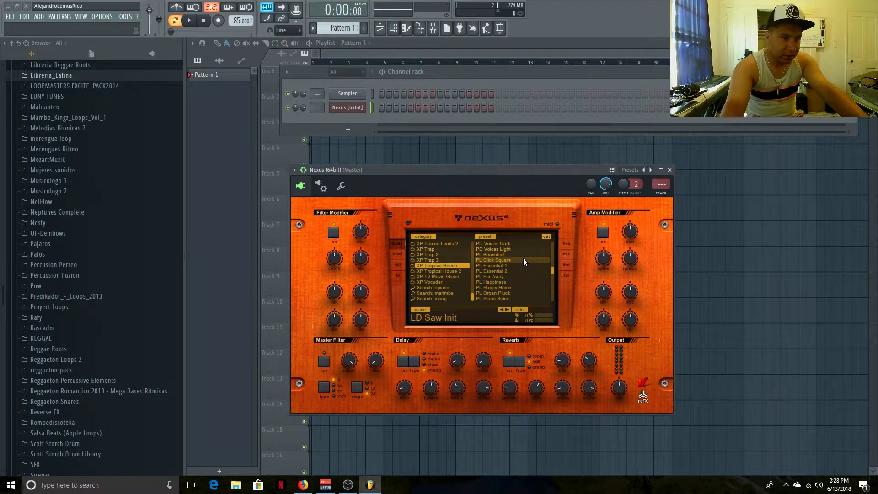
click(524, 259)
scroll(452, 292, up, 3)
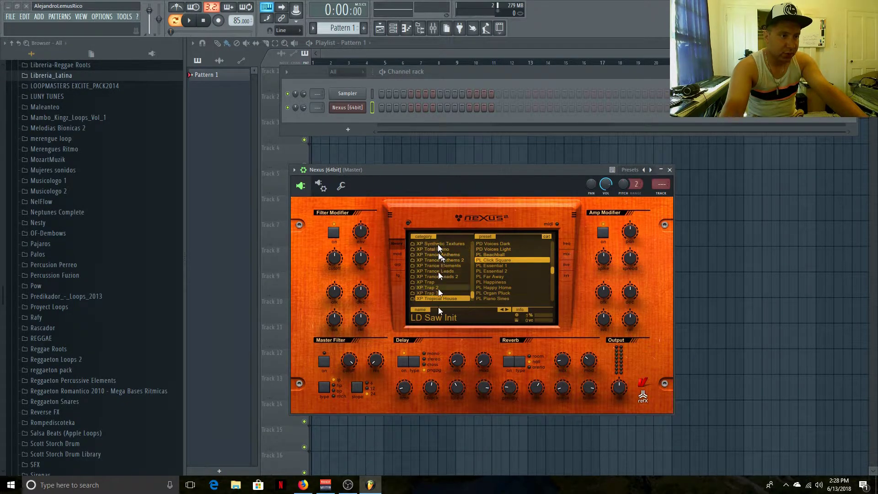
scroll(443, 278, down, 2)
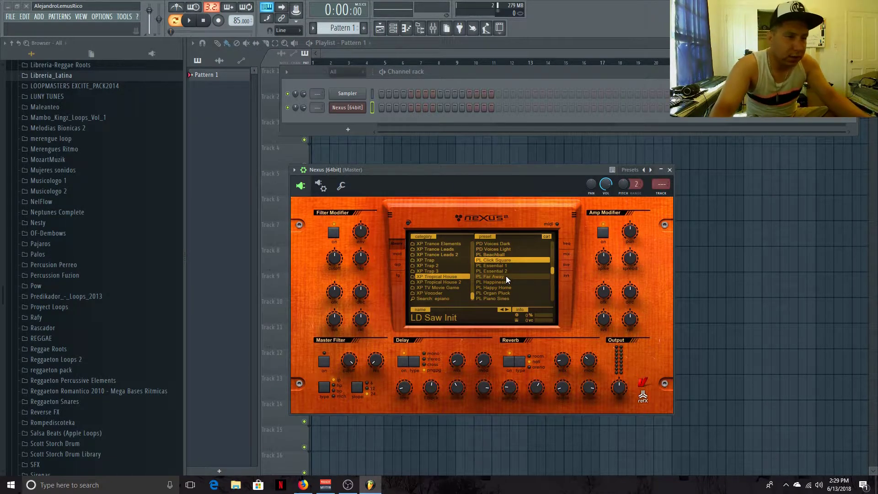
click(511, 265)
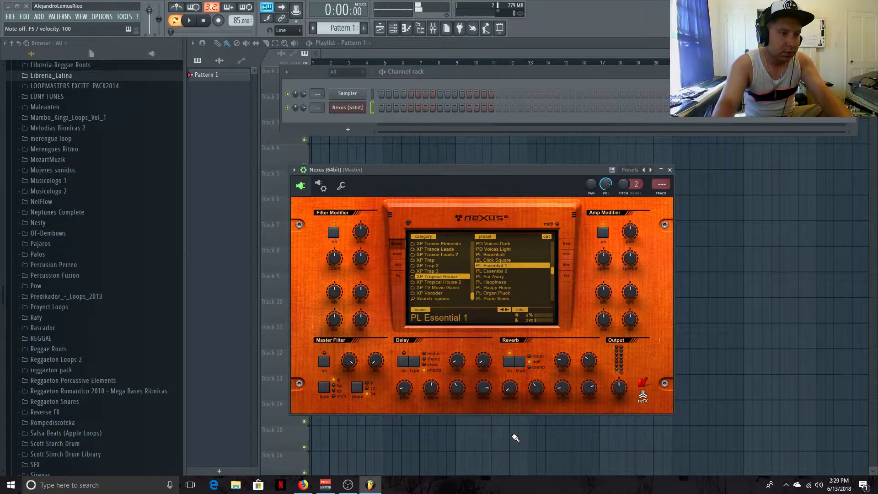
Lower the Master track's volume in the mixer to about 79% (-4.9 dB) and bring Nexus back to the front.
click(433, 27)
drag(251, 396, 250, 397)
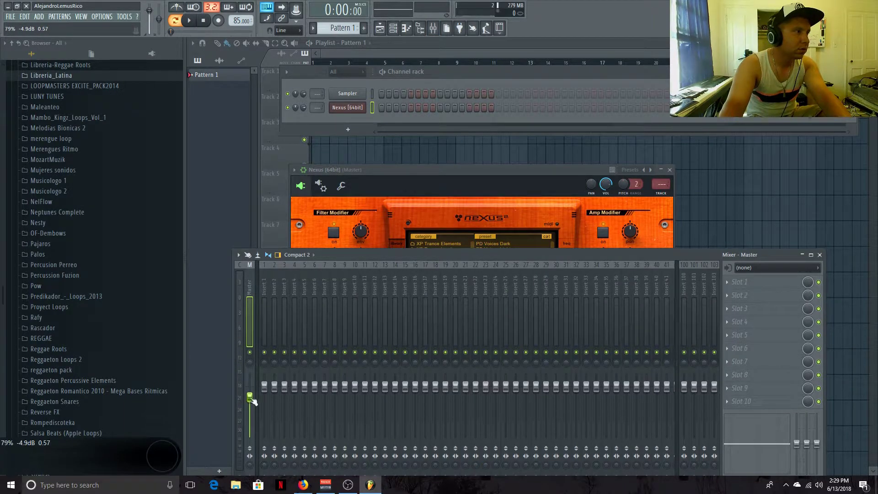
click(487, 170)
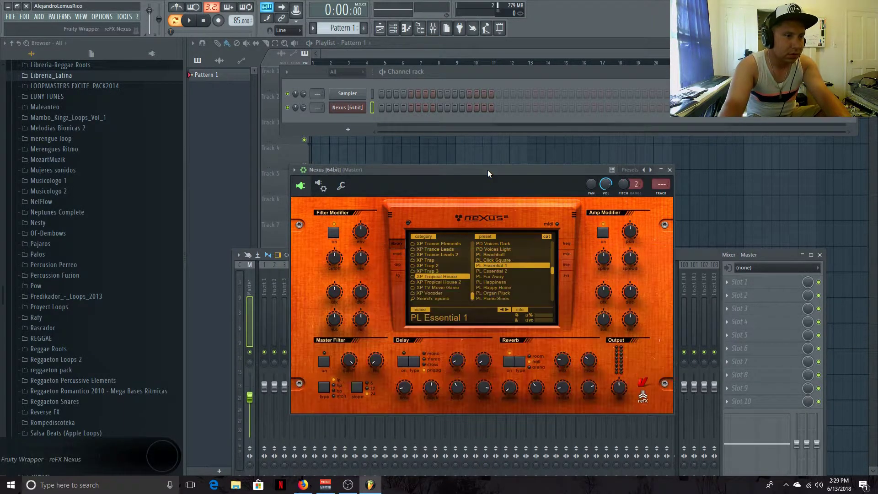
Audition the pluck presets from PL Essential 2 through PL Organ Pluck and load PL Piano Sines in Nexus.
click(516, 271)
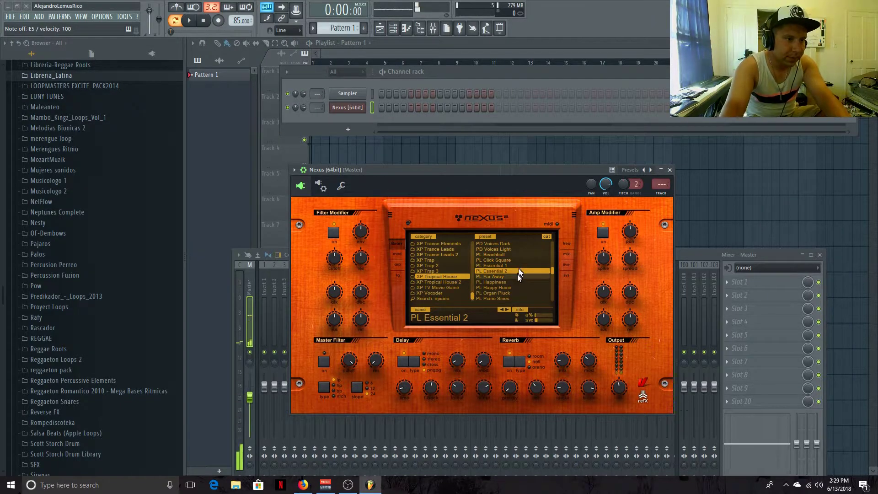
click(517, 276)
click(515, 283)
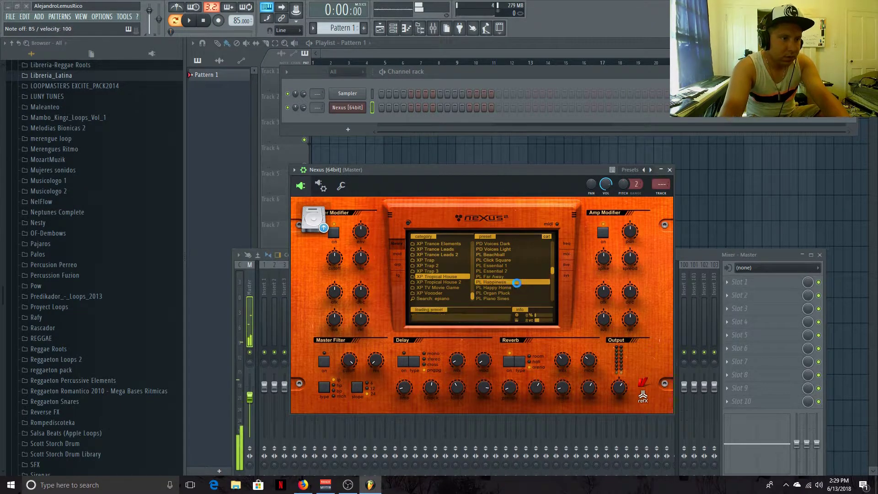
scroll(522, 288, down, 1)
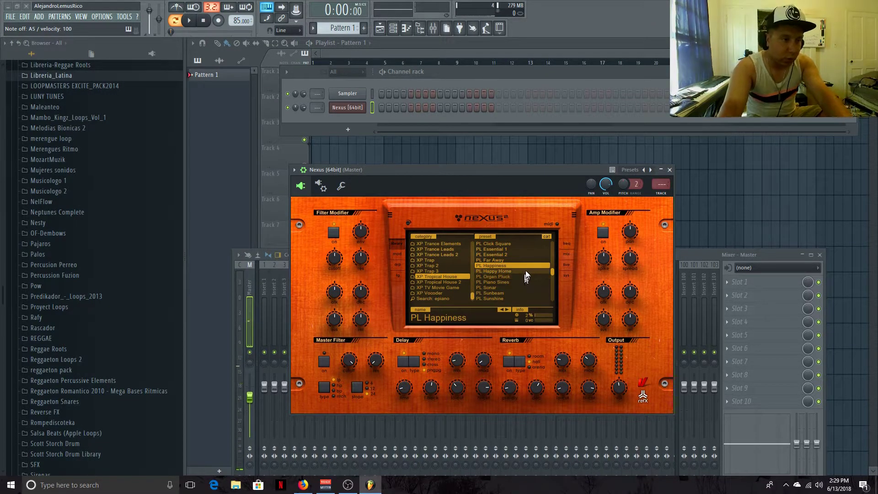
click(528, 271)
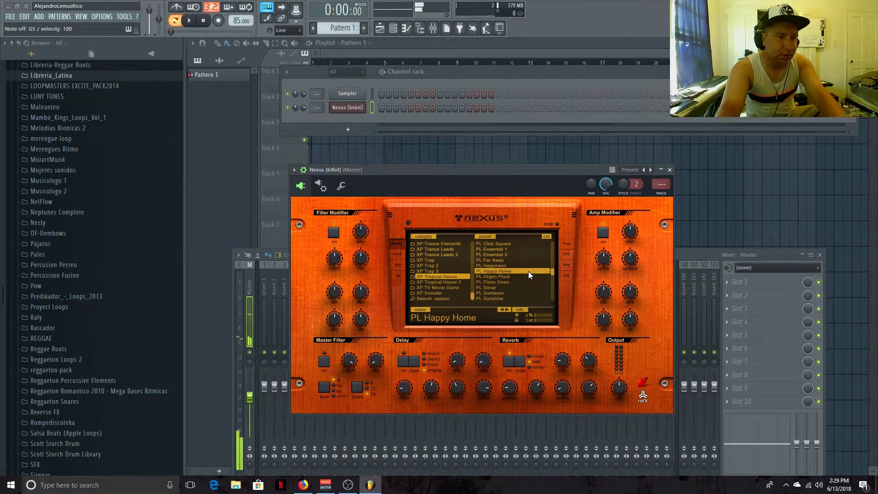
click(526, 277)
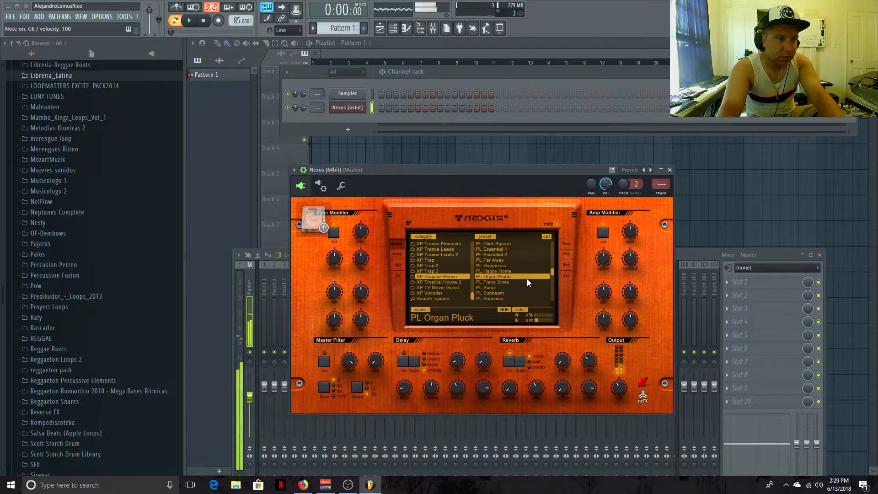
click(527, 283)
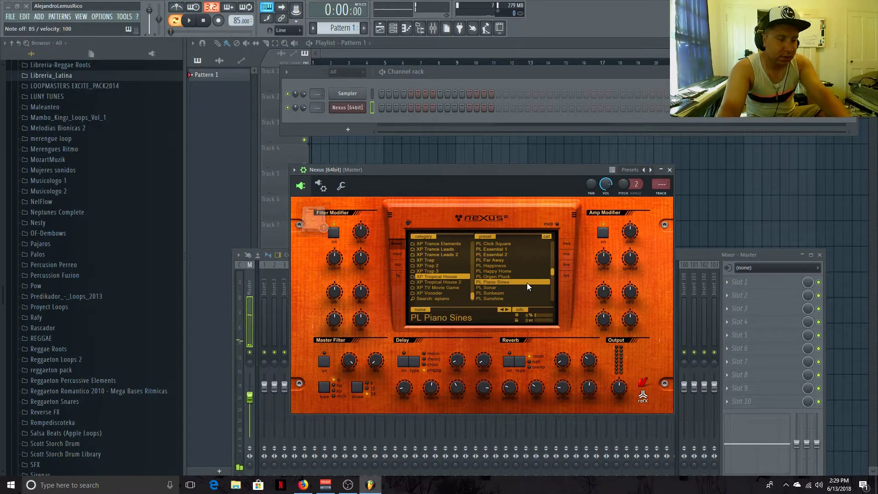
Open the Sampler channel's piano roll and stamp a Minor Natural (Aeolian) scale starting on B5 at the beginning of bar 1.
right_click(361, 107)
click(384, 108)
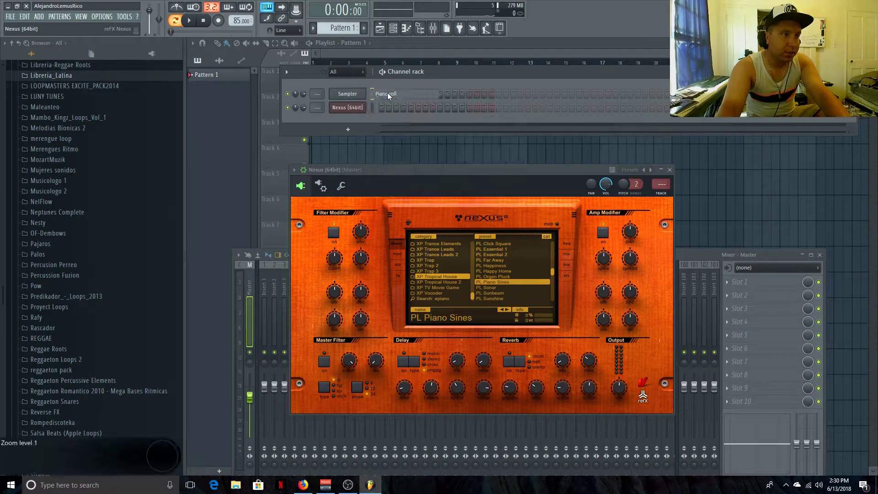
click(222, 43)
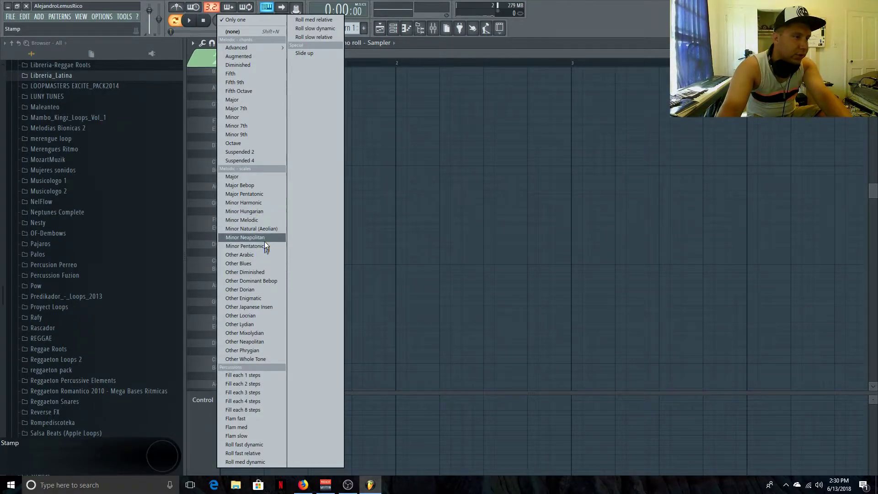
click(272, 230)
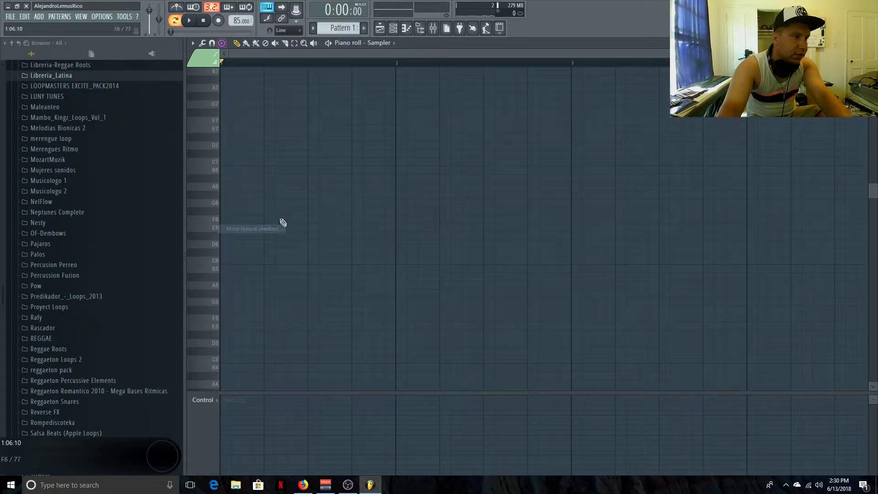
click(228, 269)
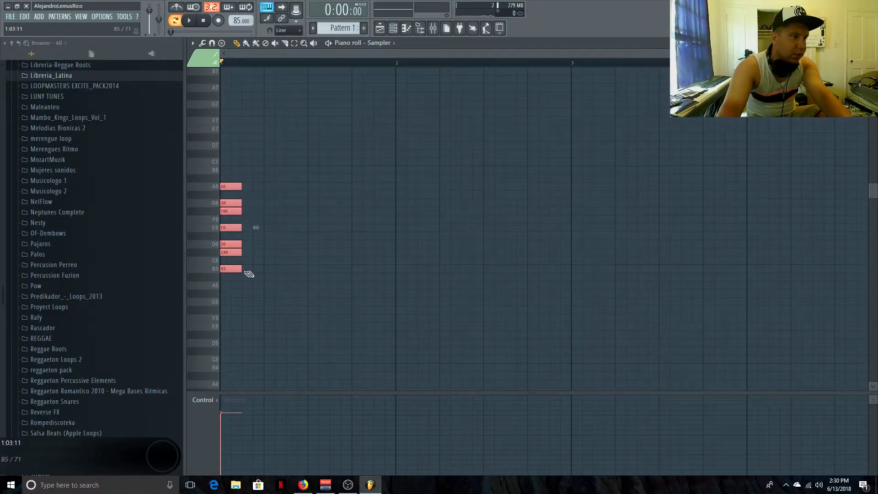
Shorten the stamped scale notes to thin slivers with snap set to (none), and restore snap to Line.
drag(242, 270, 231, 270)
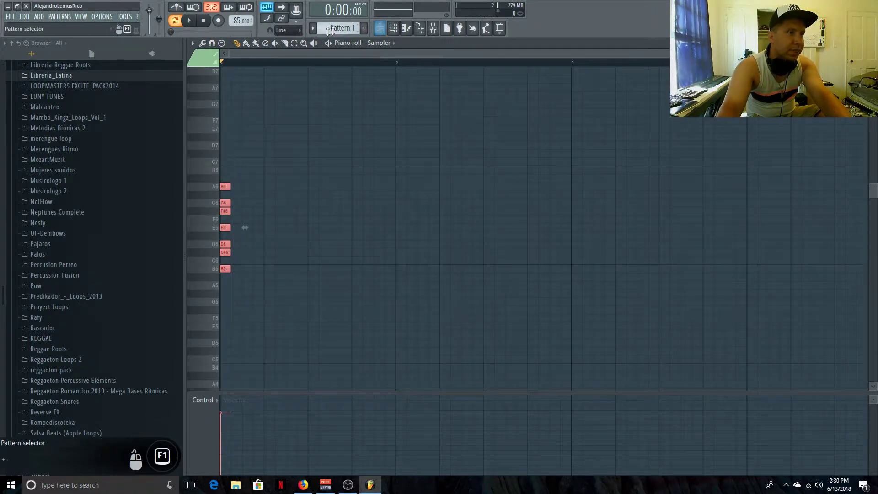
click(291, 32)
click(286, 60)
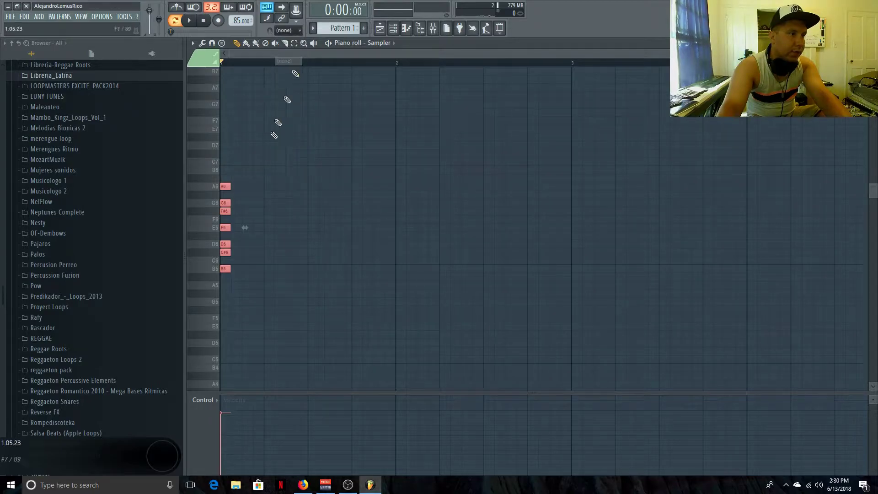
drag(230, 270, 222, 270)
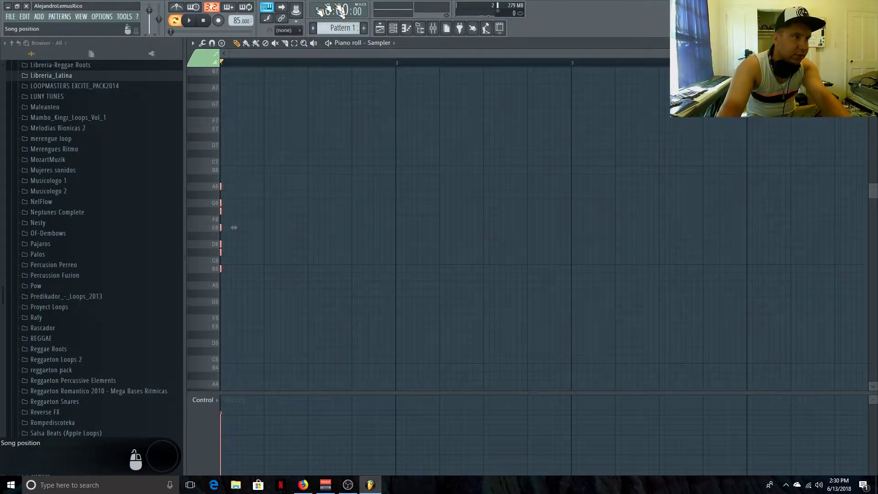
click(293, 31)
click(285, 40)
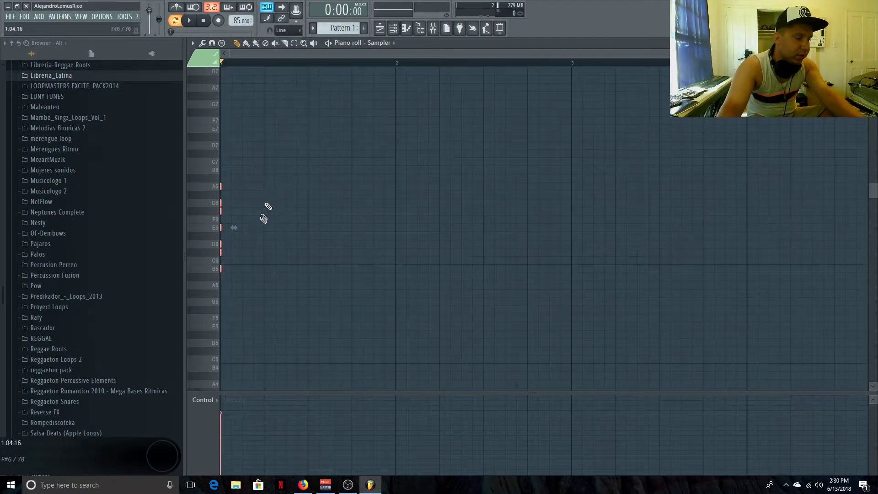
Duplicate the sliver scale notes octave by octave above and below the original, down to B3, at the start of bar 1.
mouse_move(221, 269)
mouse_down()
mouse_move(261, 239)
mouse_move(222, 170)
mouse_up()
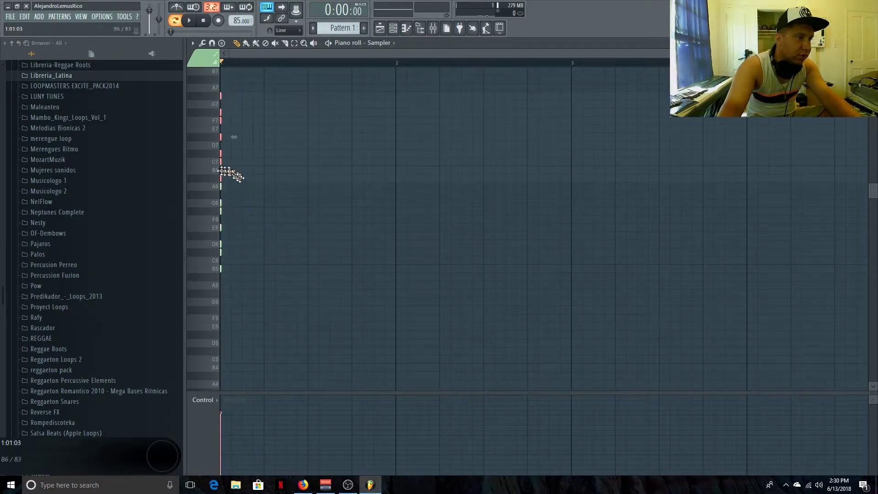
scroll(227, 187, up, 3)
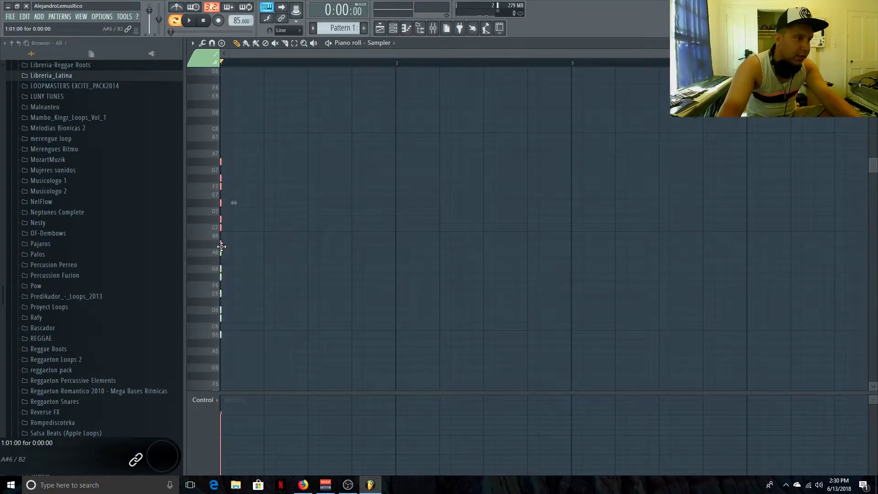
drag(220, 237, 221, 138)
scroll(232, 171, up, 7)
mouse_move(221, 252)
mouse_down()
mouse_move(247, 156)
mouse_move(229, 153)
mouse_move(309, 227)
mouse_move(284, 368)
mouse_move(284, 210)
mouse_move(263, 273)
mouse_move(233, 210)
mouse_move(220, 201)
mouse_move(261, 217)
mouse_move(259, 329)
mouse_move(224, 320)
mouse_move(221, 302)
mouse_up()
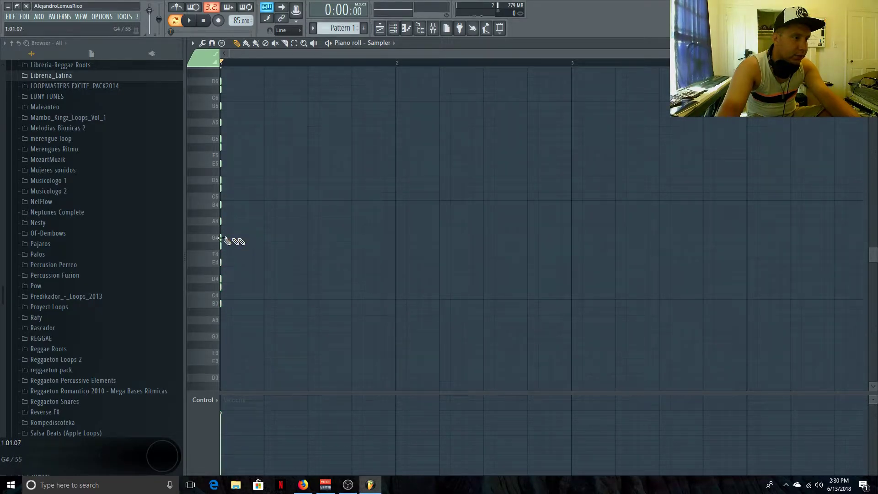
click(259, 238)
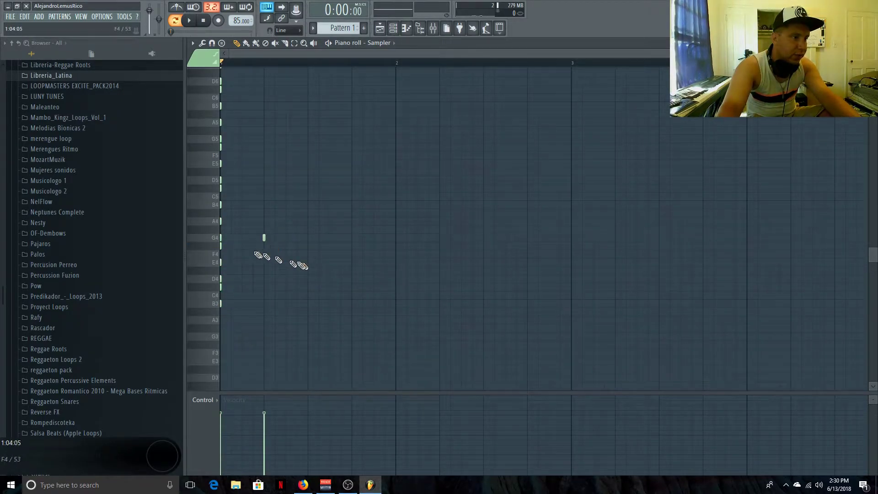
right_click(263, 237)
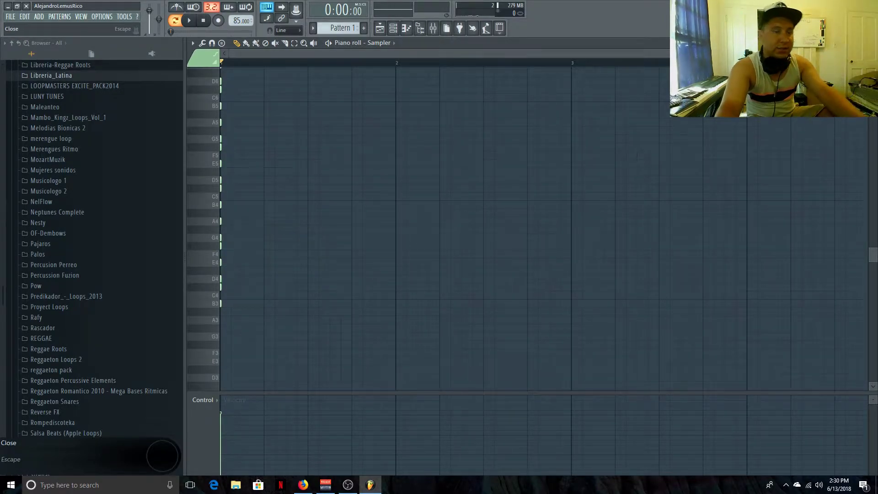
Copy the full stack of scale notes in the Sampler's piano roll to the starts of bars 2, 3 and 4, and close it.
click(869, 43)
right_click(364, 108)
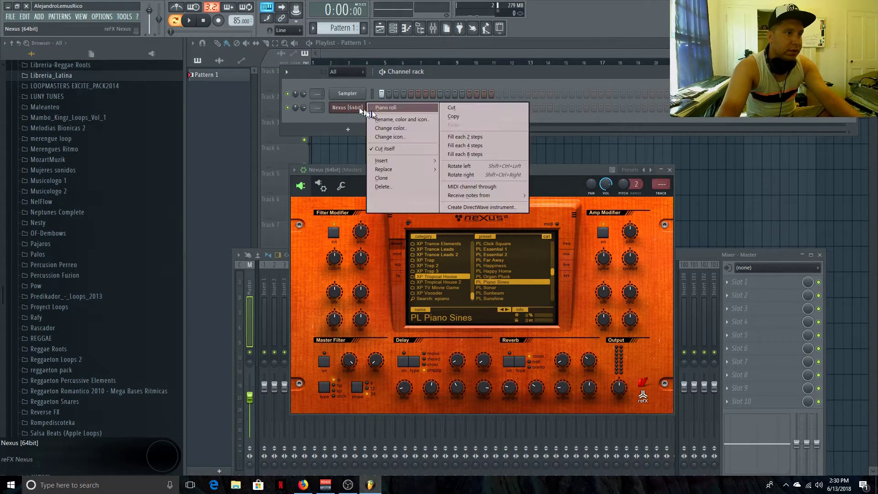
right_click(358, 93)
click(385, 94)
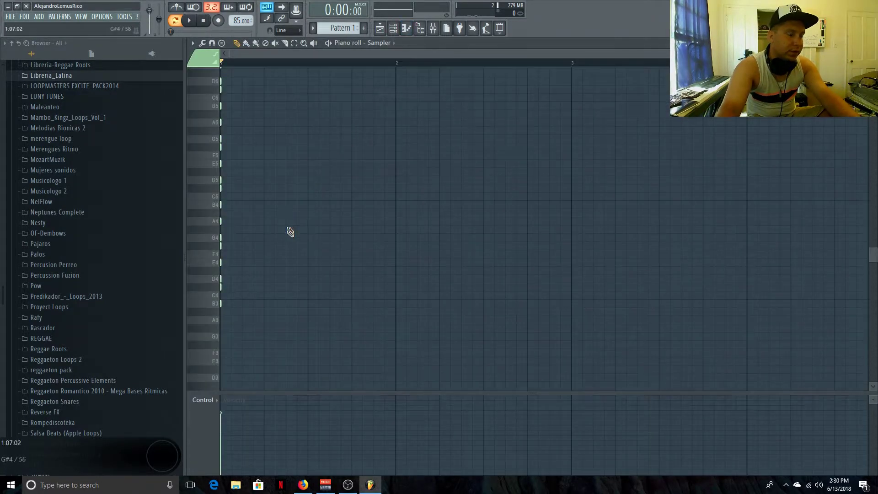
drag(223, 303, 746, 306)
click(871, 43)
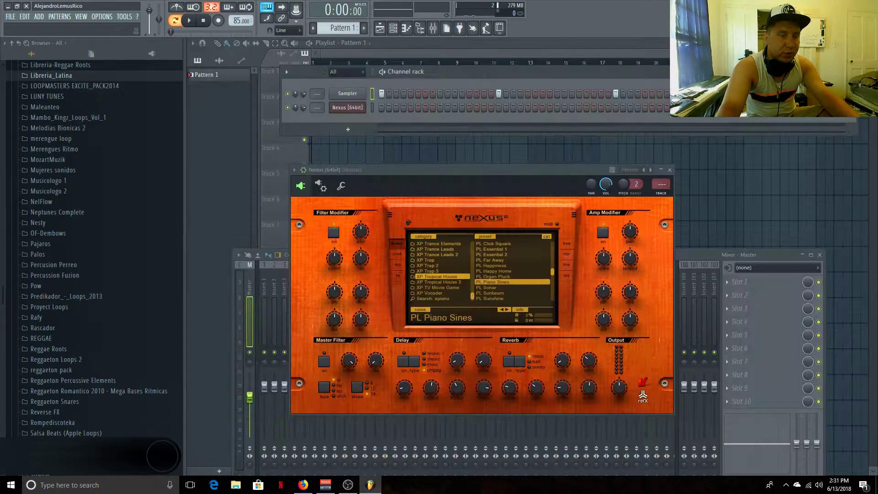
Open the Nexus channel's piano roll with the ghosted scale notes around the fifth and sixth octaves in view.
right_click(366, 107)
click(368, 109)
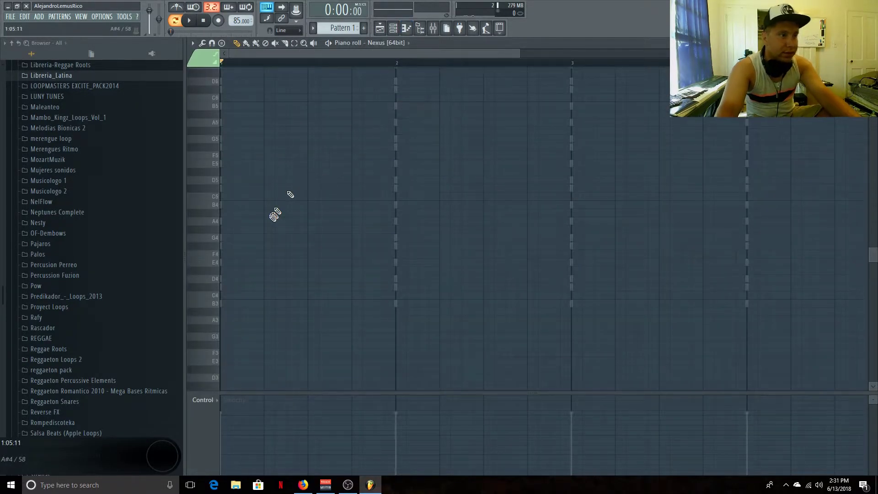
scroll(271, 217, up, 1)
scroll(263, 224, up, 2)
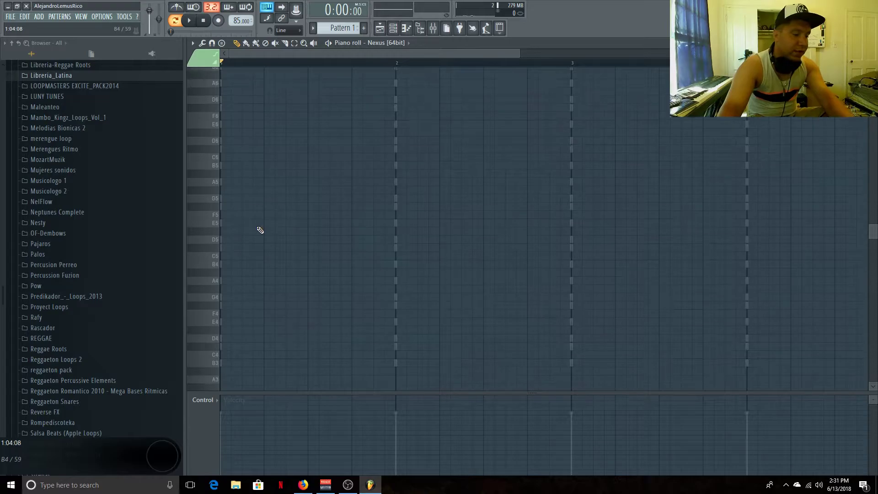
Audition single notes and the B5, D6, G6 chord repeatedly with the Nexus pluck.
key(t)
scroll(260, 231, up, 5)
key(i)
key(p)
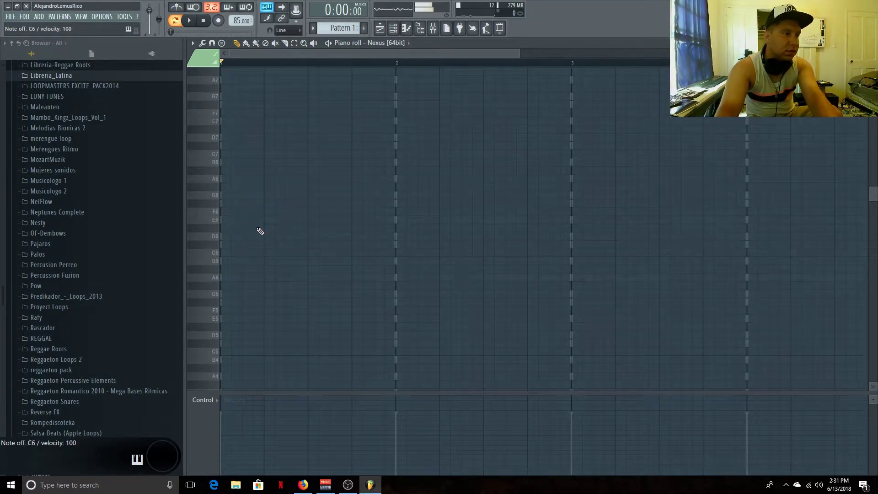
key(u)
key(o)
key(bracketleft)
key(u)
key(bracketleft)
key(u)
key(o)
key(bracketright)
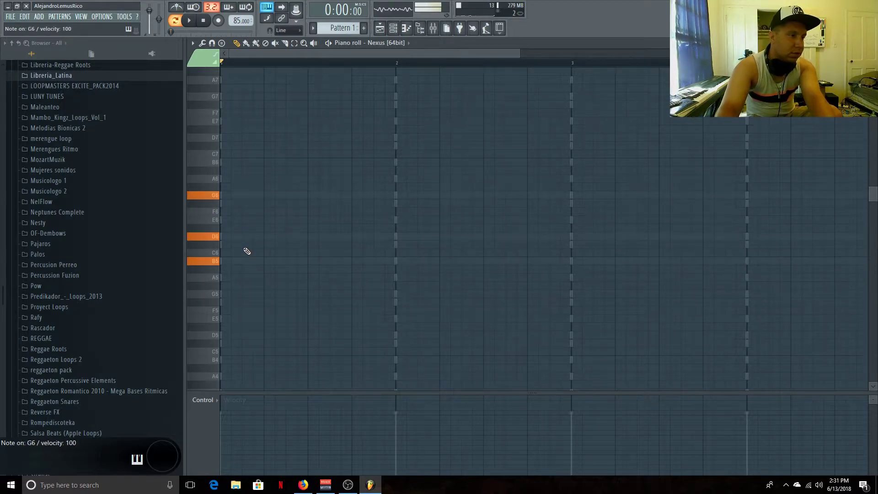
key(u)
key(o)
key(bracketright)
key(u)
key(o)
key(bracketright)
key(u)
key(o)
key(bracketright)
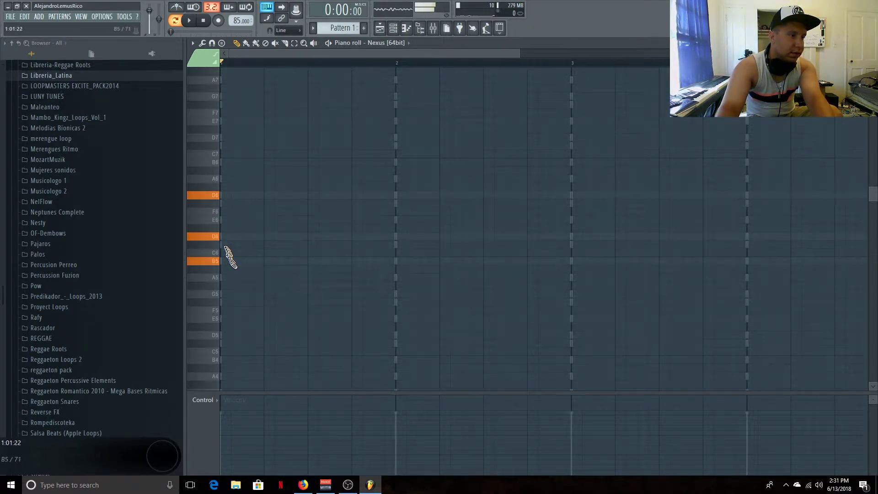
Draw a B5 note in bar 1, slice off its second half, and reduce it to a one-step note on the first offbeat.
click(226, 263)
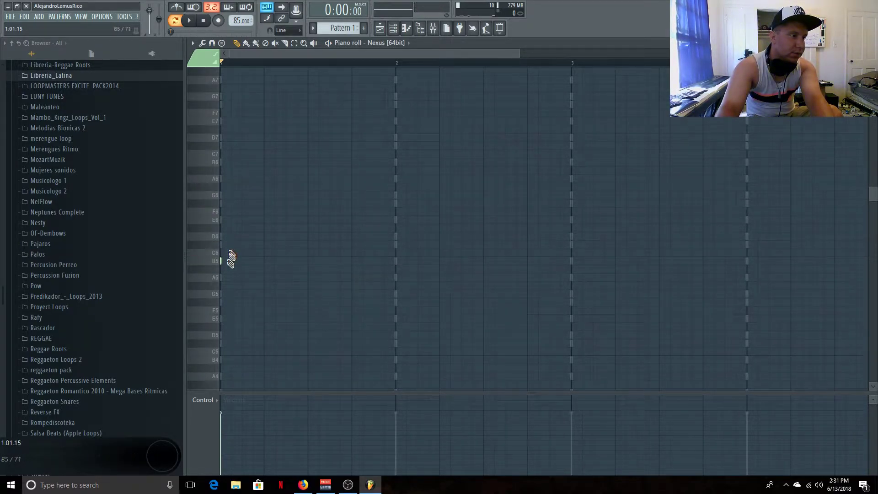
drag(222, 261, 307, 261)
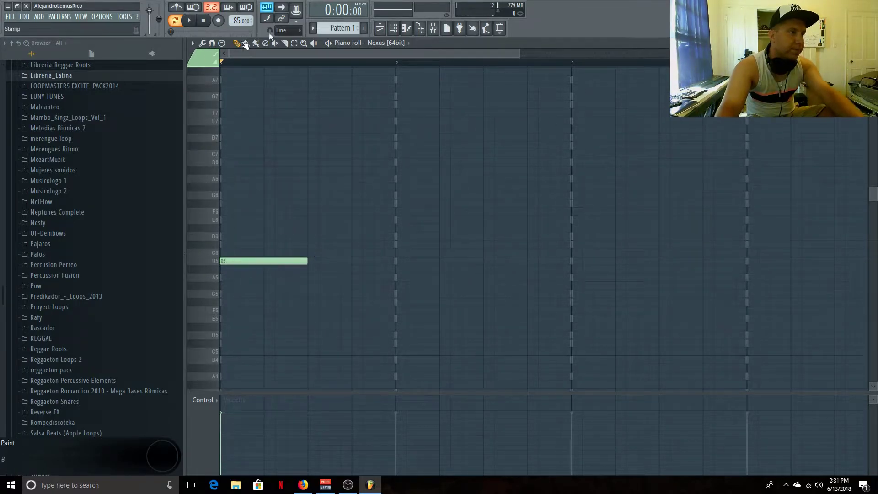
click(285, 43)
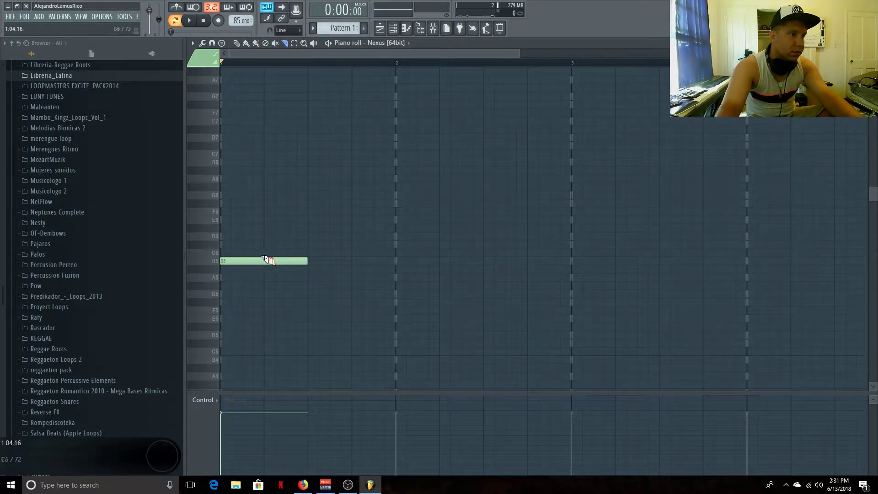
drag(268, 305, 267, 307)
click(237, 43)
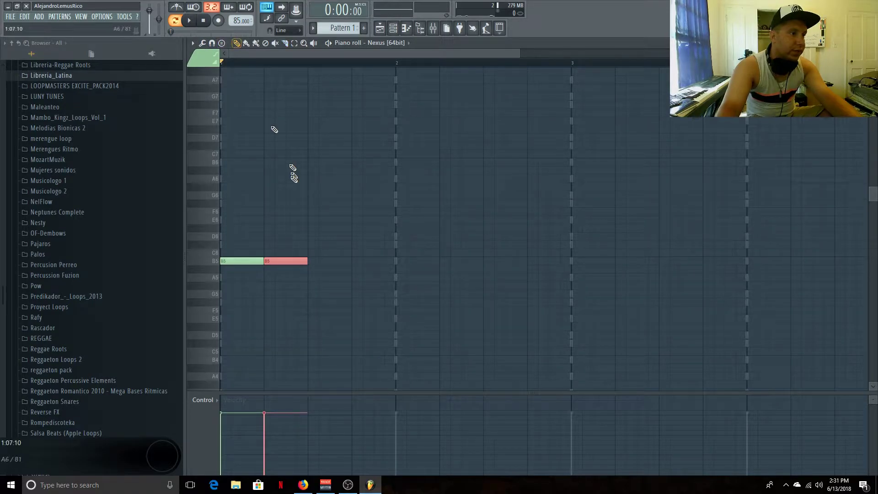
key(Delete)
mouse_move(260, 263)
mouse_down()
mouse_move(204, 269)
mouse_move(244, 261)
mouse_up()
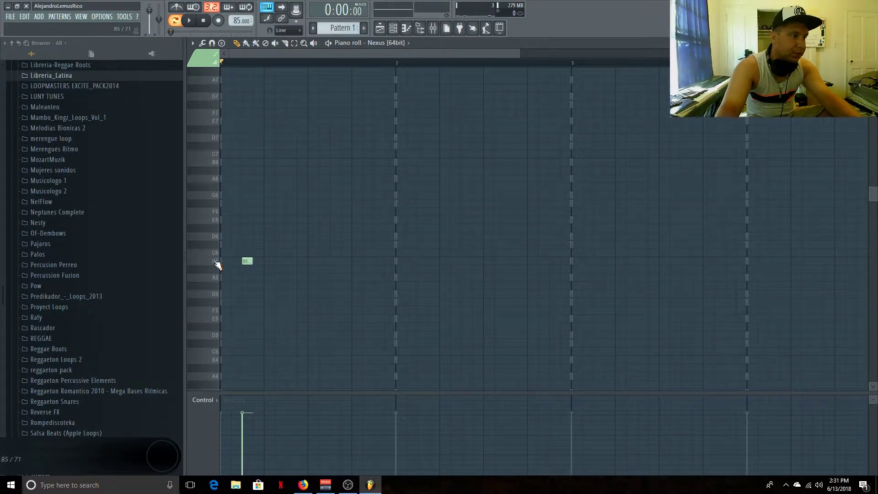
Add one-step D6 and F#6 notes above the B5 note to form a chord, auditioning the neighbouring pitches.
click(213, 236)
click(246, 236)
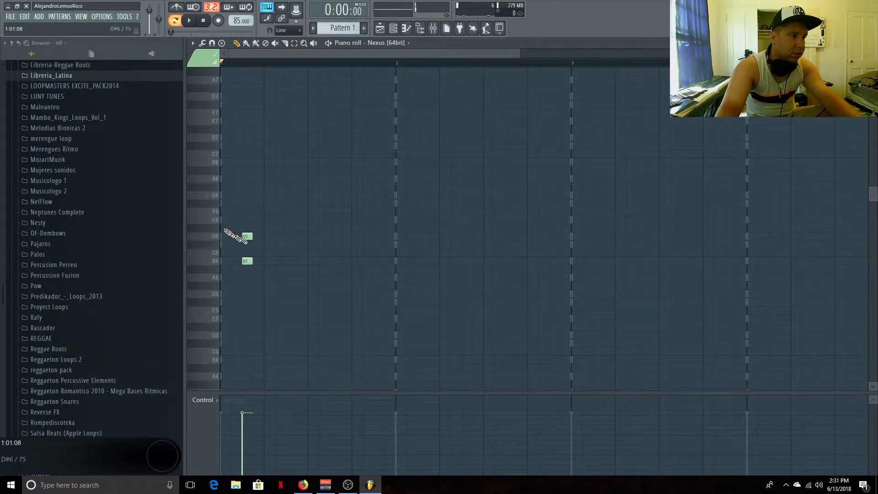
click(212, 204)
click(246, 203)
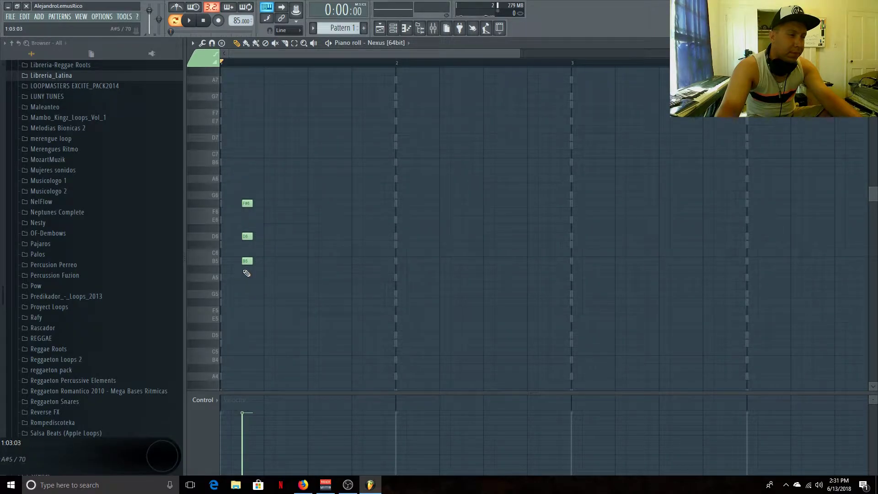
click(218, 250)
click(217, 210)
Repeat the B5, D6, F#6 chord on the other three offbeats of bar 1 and play the pattern back.
drag(267, 168, 378, 261)
key(space)
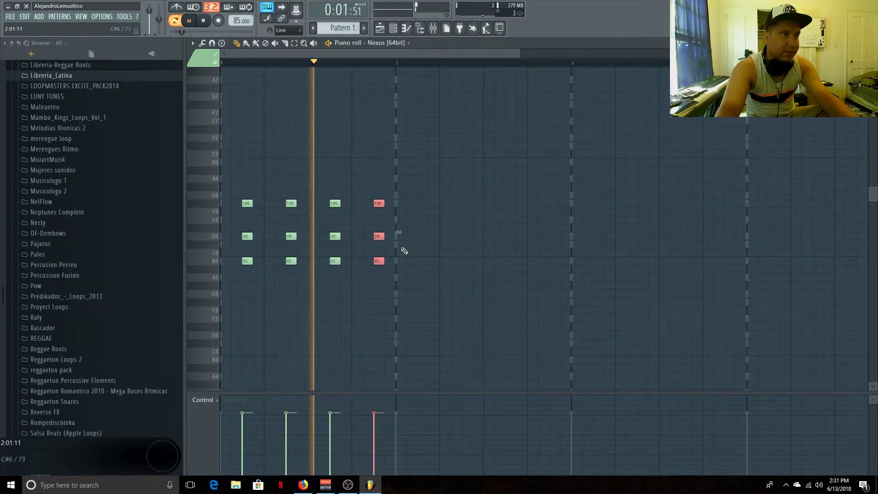
key(space)
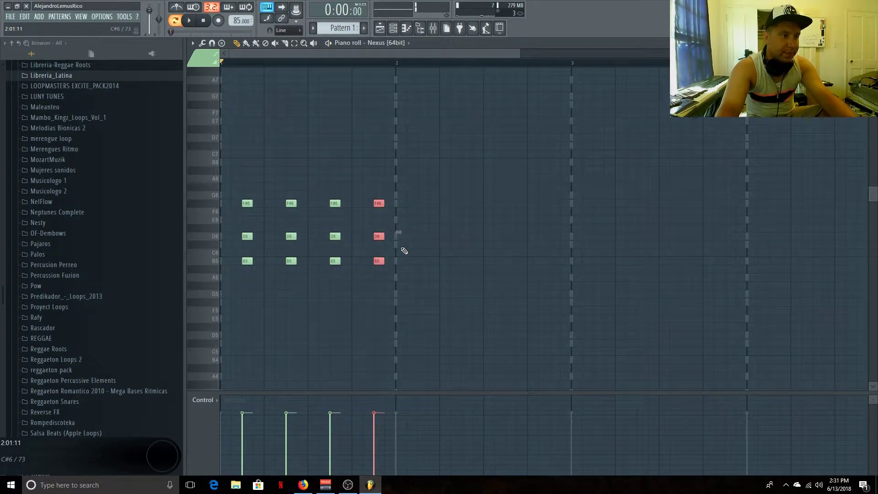
Place a one-step D6, F#6, A6 chord on each of the four offbeats of bar 2 and play the progression back.
click(423, 236)
click(423, 203)
click(423, 179)
click(467, 236)
click(467, 203)
click(466, 179)
click(511, 178)
key(space)
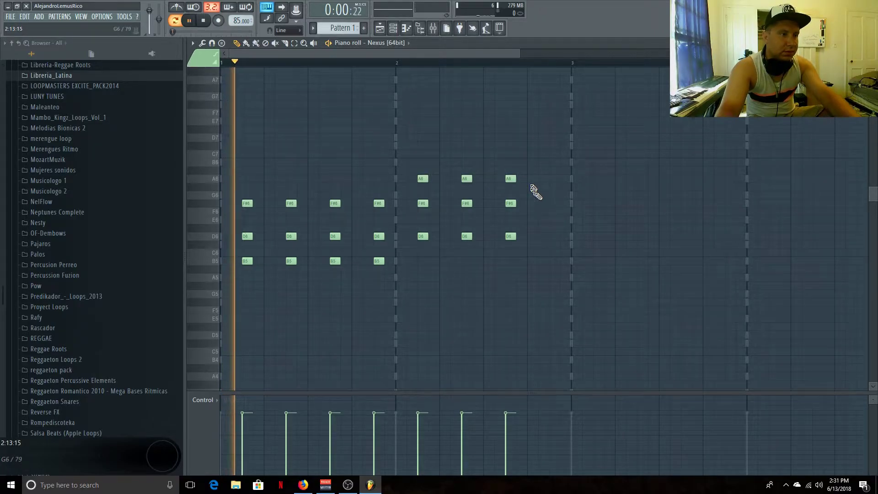
click(553, 235)
click(554, 203)
click(551, 178)
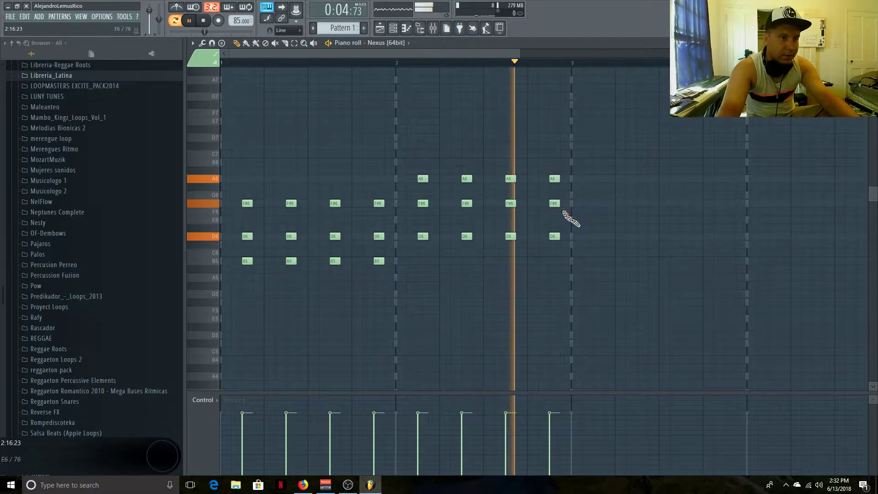
key(space)
Copy all the chords from bars 1 and 2 into bars 3 and 4 and play the pattern.
key(ctrl+a)
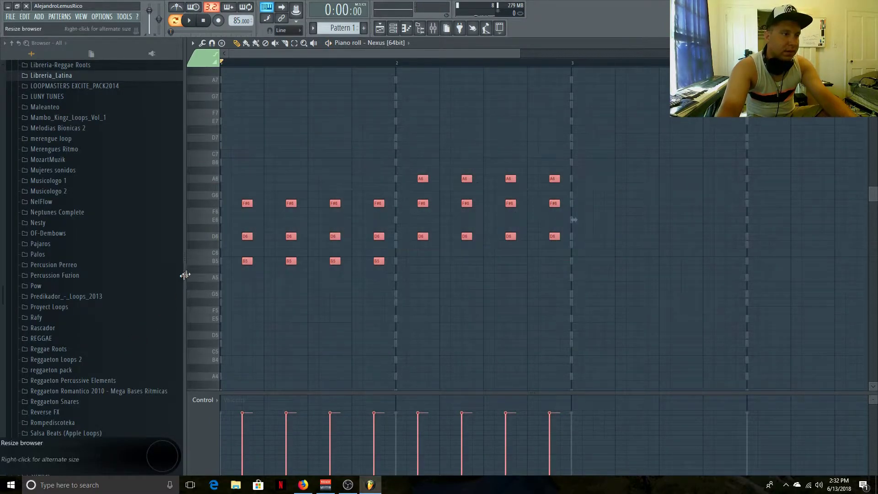
drag(247, 271, 590, 275)
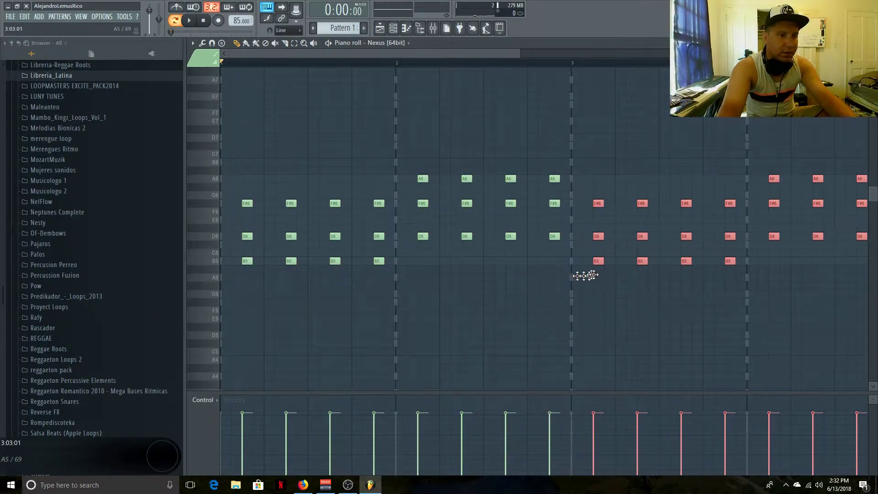
key(space)
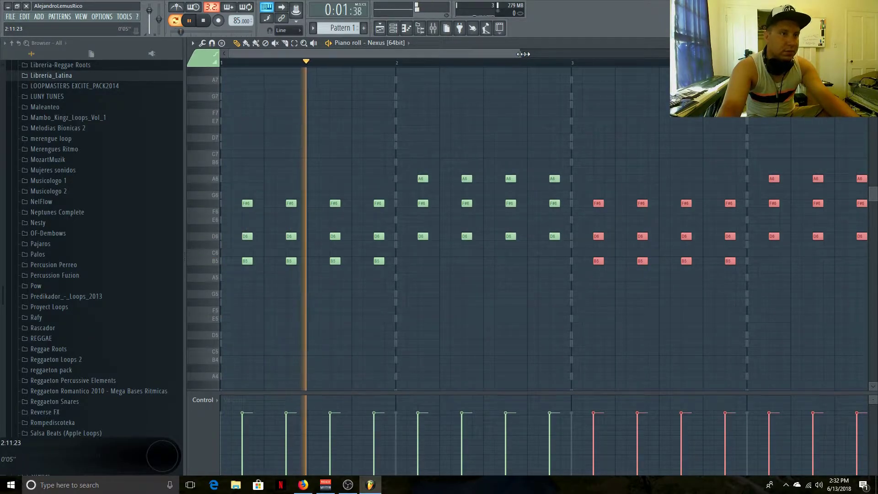
Deselect the copied chords, stop playback and close the piano roll.
drag(519, 54, 668, 54)
ctrl+click(725, 137)
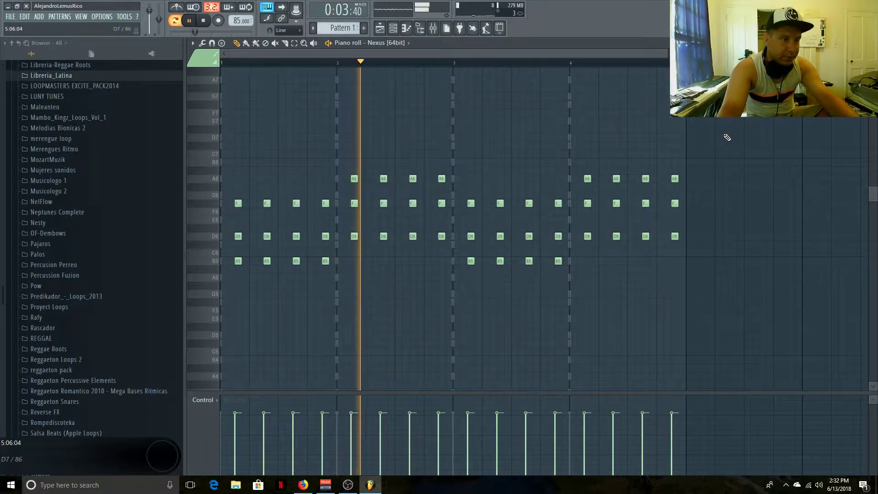
key(space)
click(871, 43)
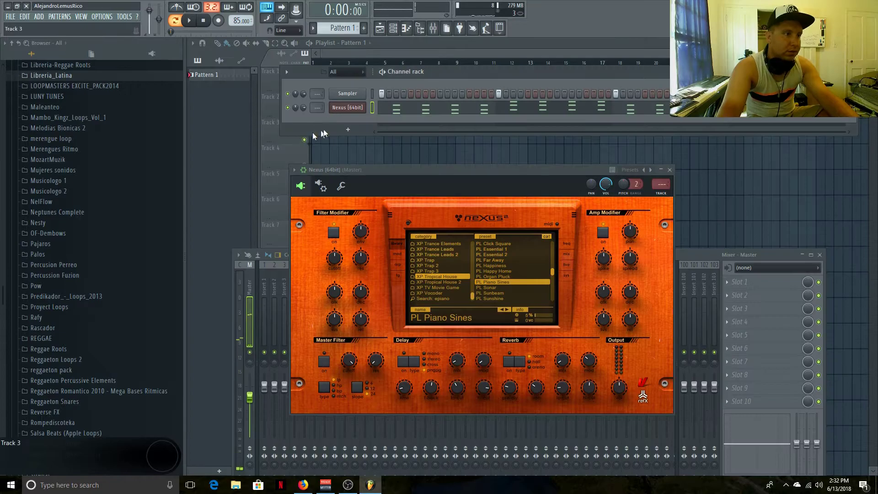
Route the Nexus channel to mixer track 1.
right_click(349, 110)
click(320, 107)
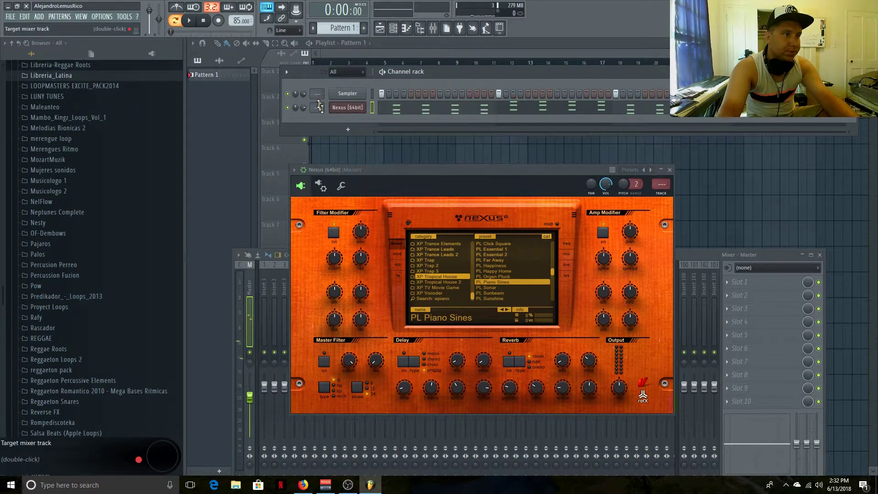
drag(319, 111, 319, 110)
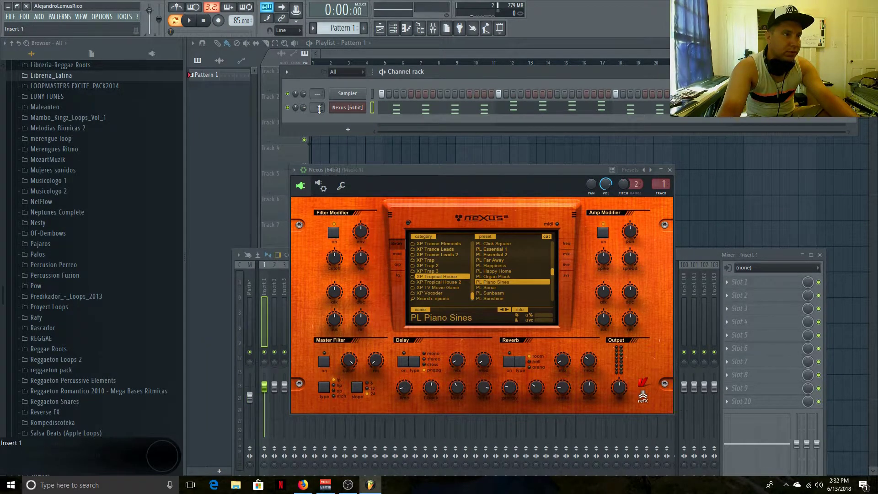
Clone the Nexus channel four times to get Nexus #2 through #5, closing the cloned plugin windows between copies.
right_click(348, 108)
click(383, 178)
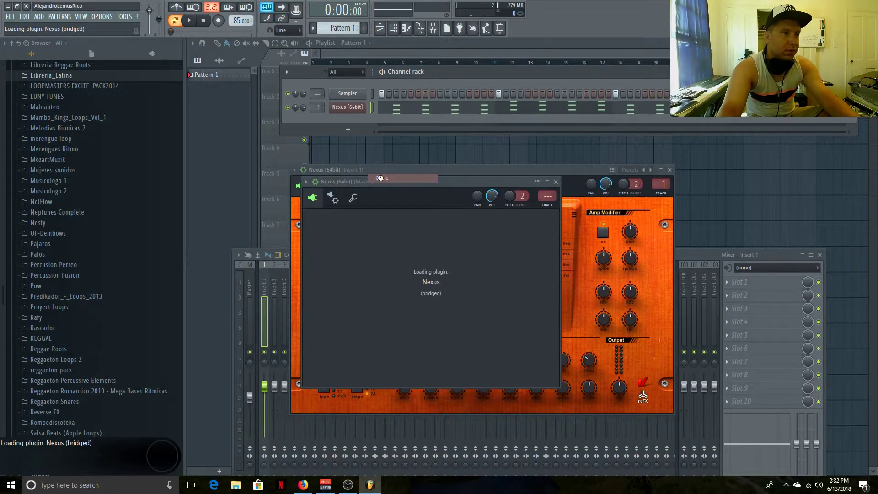
right_click(348, 121)
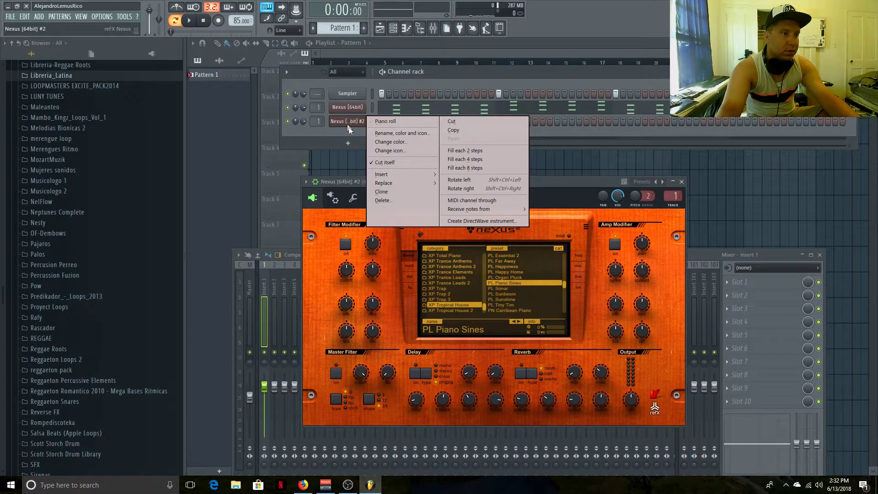
click(389, 191)
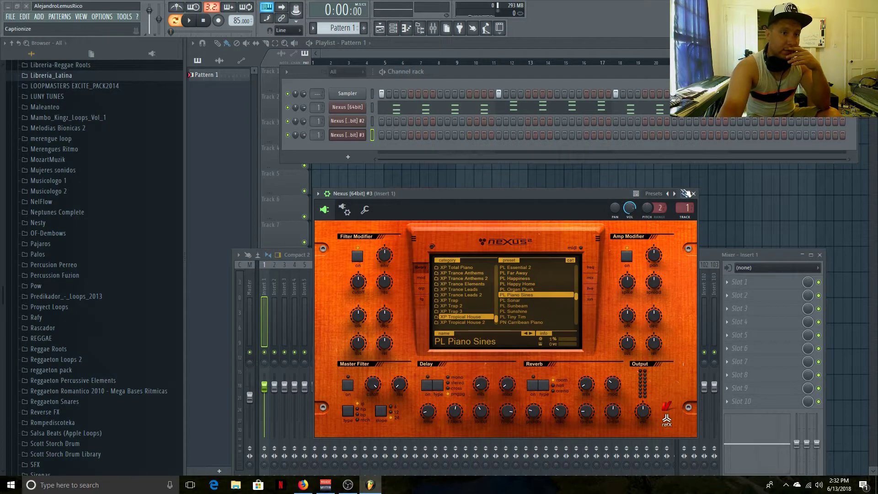
click(692, 194)
right_click(350, 136)
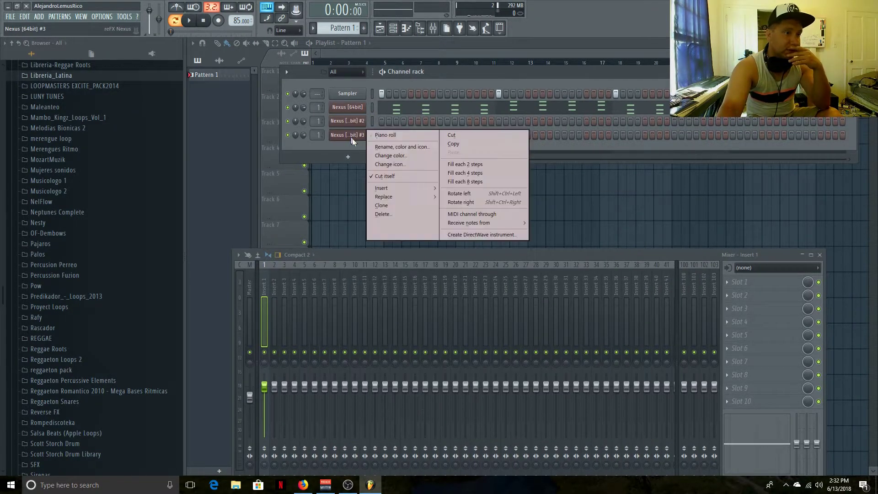
click(388, 203)
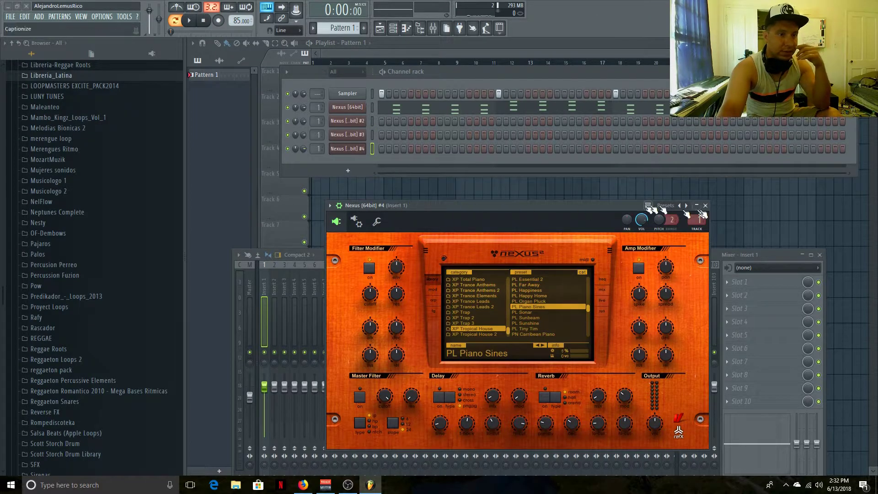
click(705, 205)
right_click(345, 147)
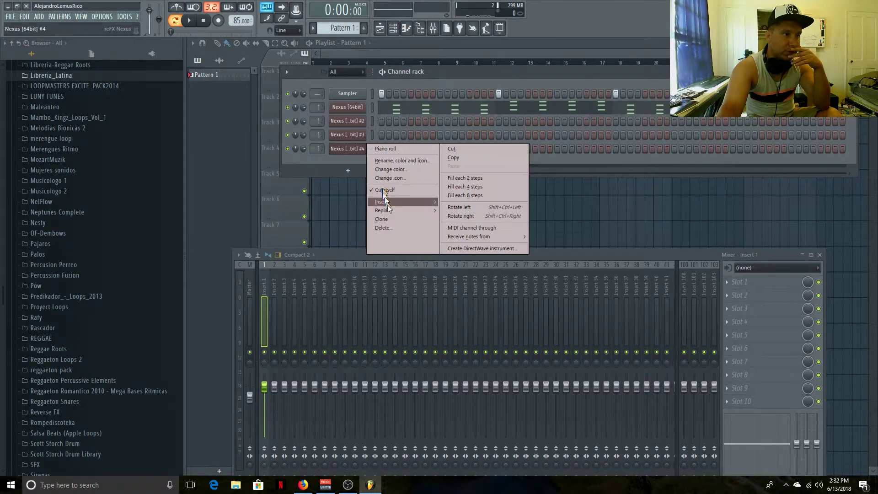
click(391, 219)
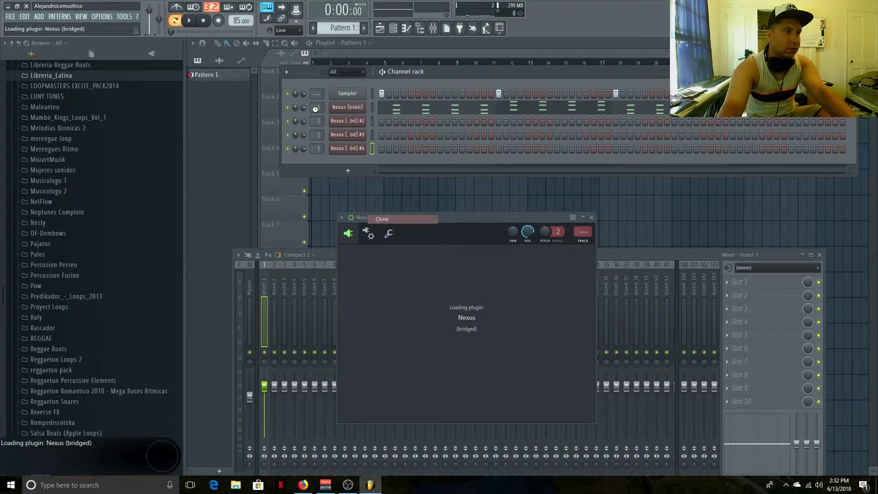
Route Nexus #2 through #5 to mixer tracks 2 to 5 and lower the volume faders of inserts 1 to 5.
scroll(321, 120, up, 1)
scroll(322, 134, up, 2)
scroll(321, 148, up, 3)
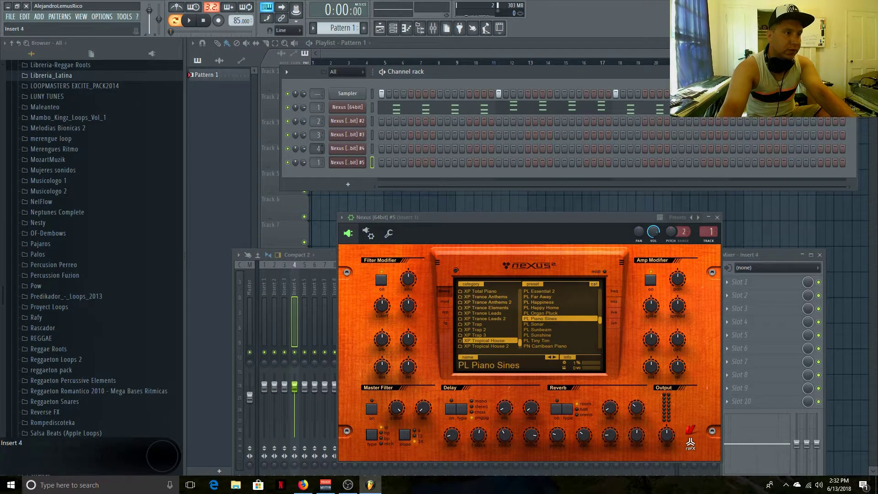
scroll(318, 163, up, 4)
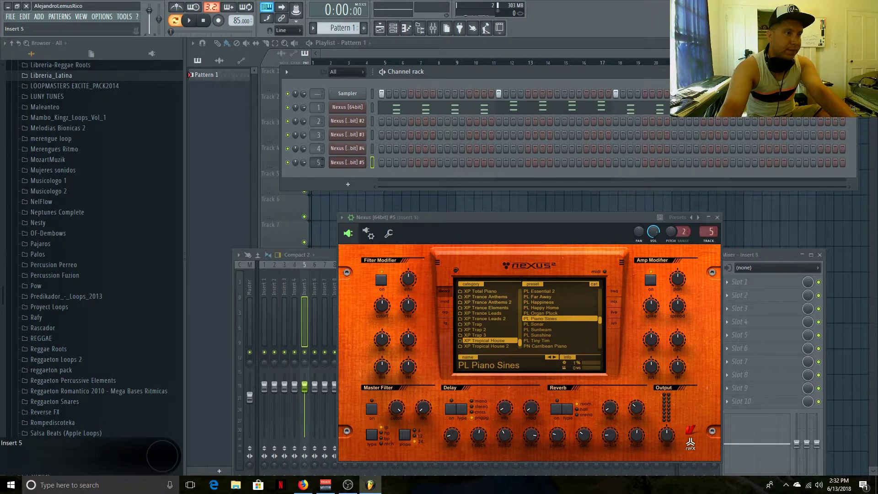
click(264, 392)
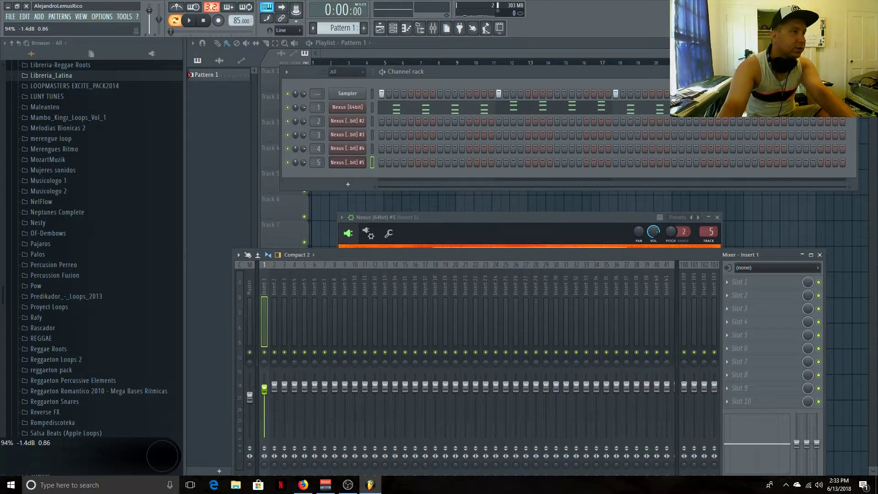
drag(274, 387, 305, 392)
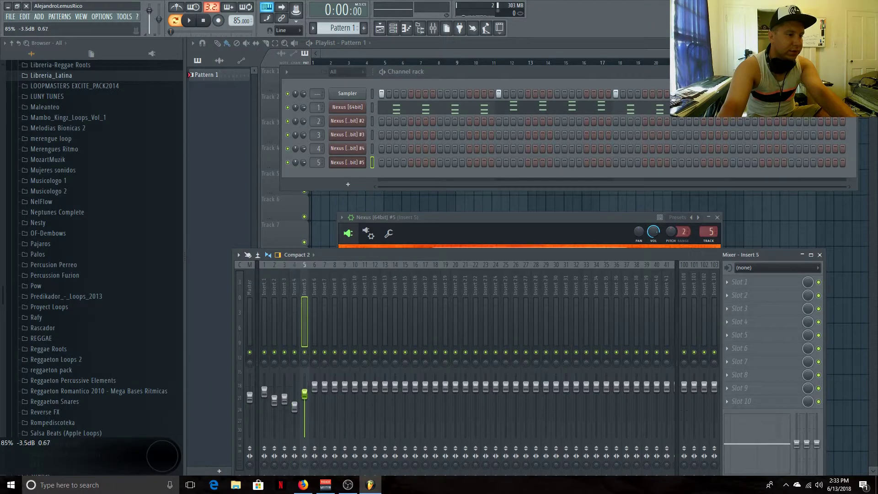
Load the PN Carribean Piano preset from XP Tropical House in Nexus #2, audition it and close the plugin window.
click(346, 121)
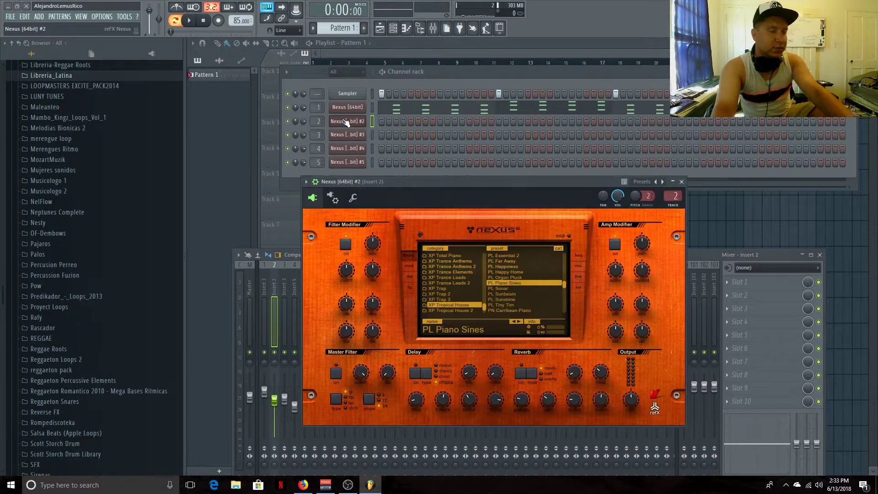
scroll(464, 298, up, 3)
scroll(464, 298, down, 3)
scroll(517, 279, down, 3)
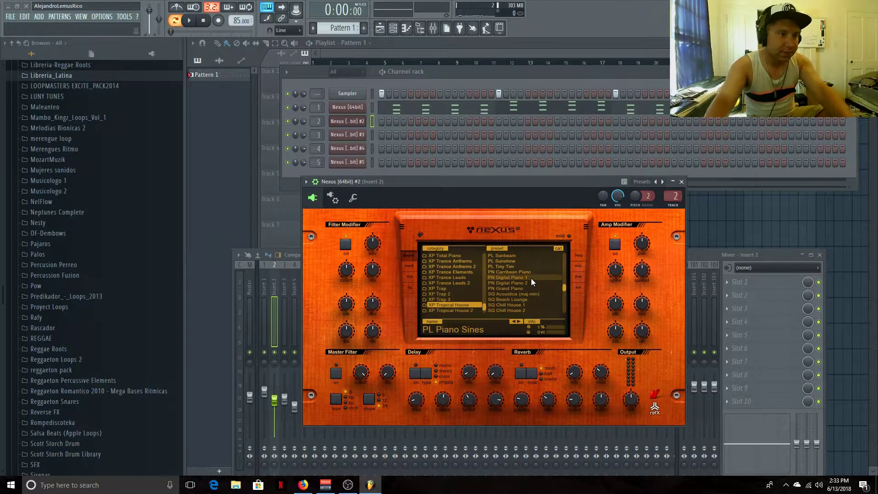
click(512, 277)
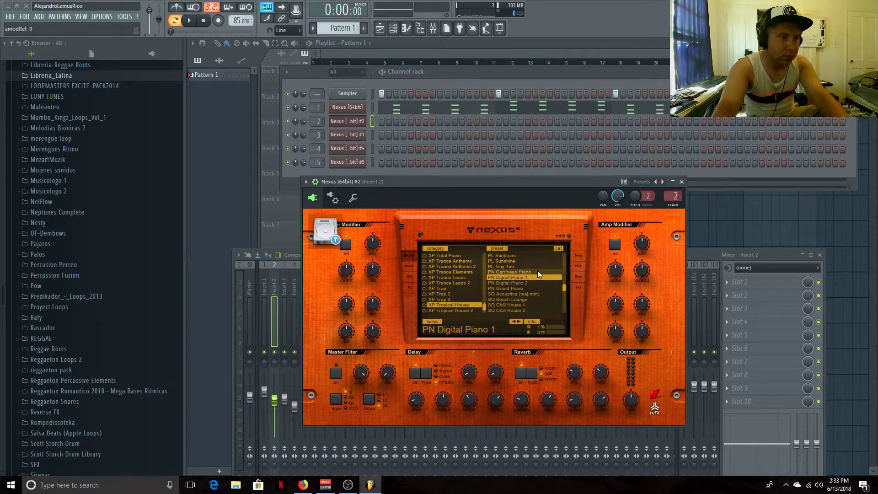
click(537, 271)
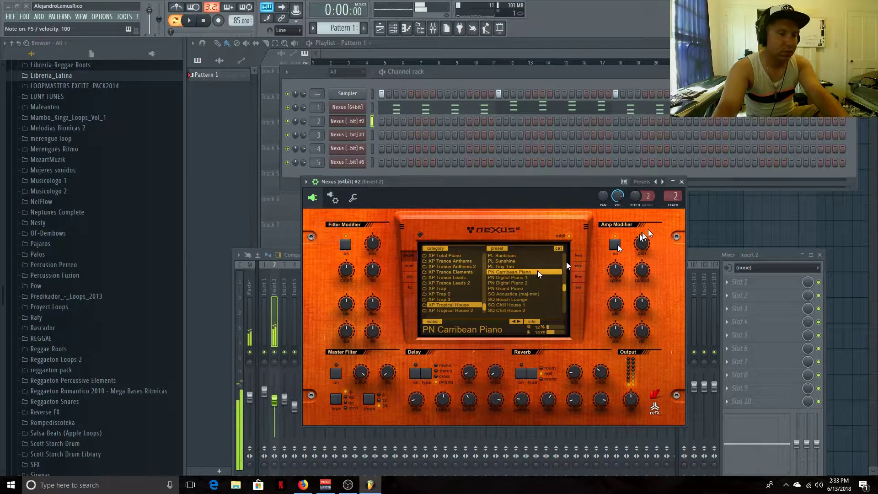
click(681, 181)
Open the Nexus #2 piano roll and place one-step B5, D6, F#6 chords on beats 1 and 3 of bar 1.
right_click(356, 121)
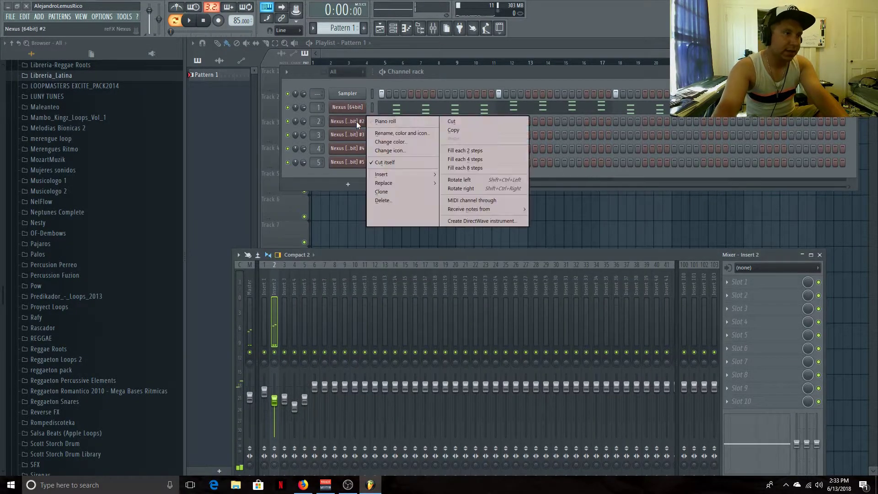
click(377, 122)
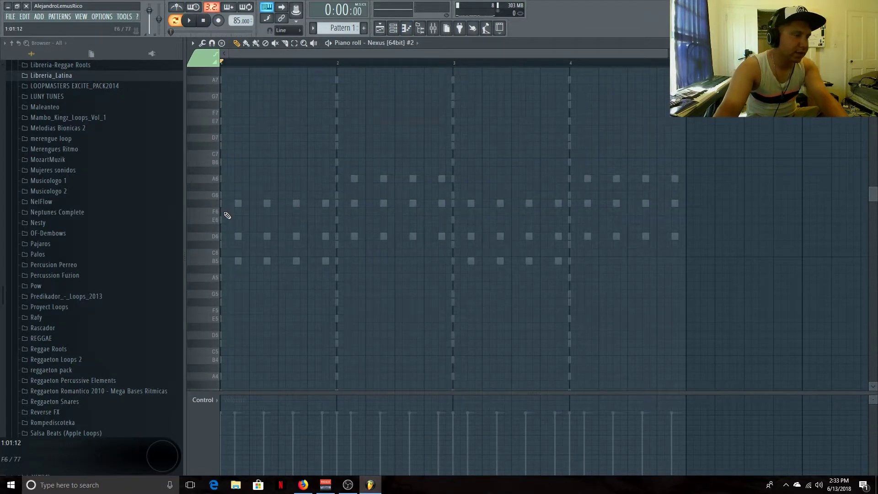
click(240, 204)
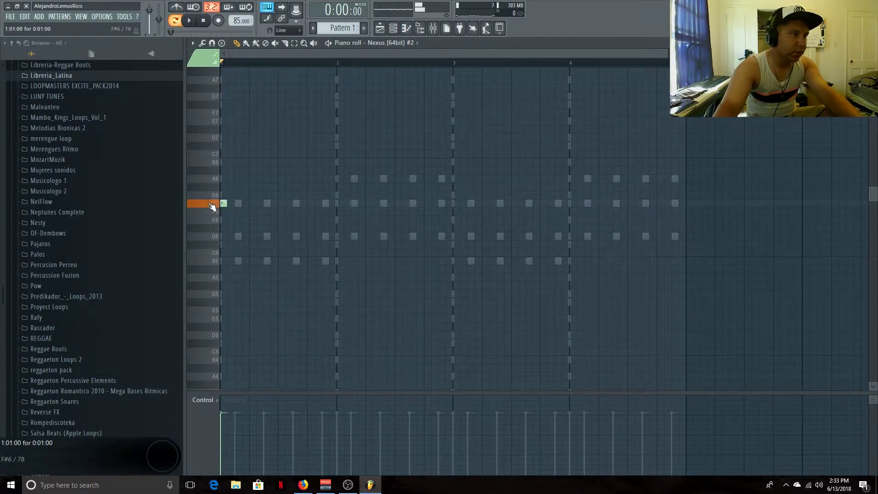
click(223, 261)
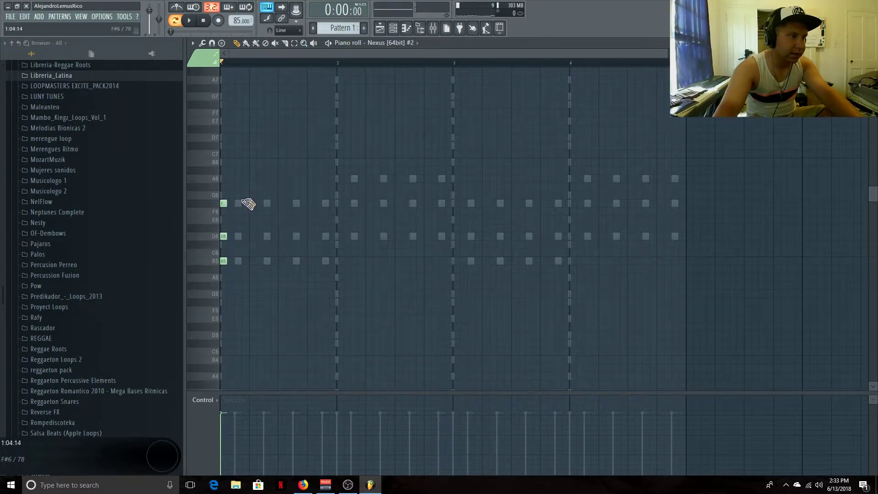
click(282, 236)
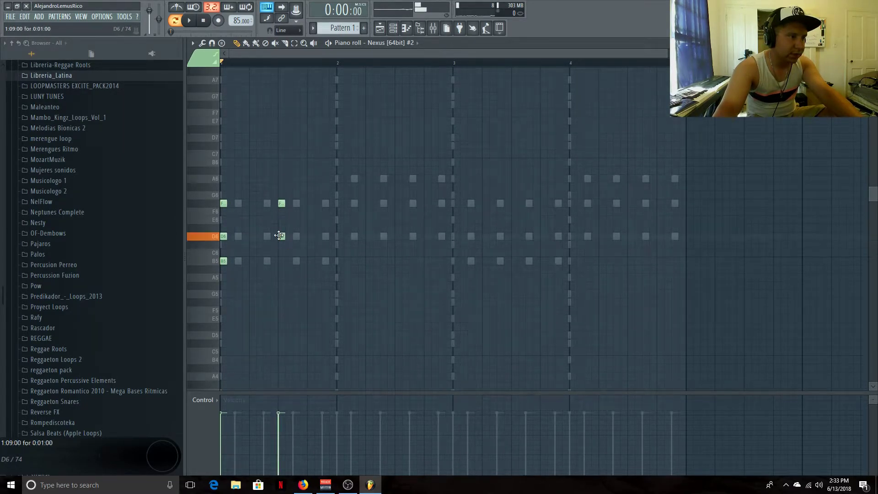
click(282, 261)
Place one-step D6, F#6, A6 chords on beats 1 and 3 of bar 2.
click(339, 178)
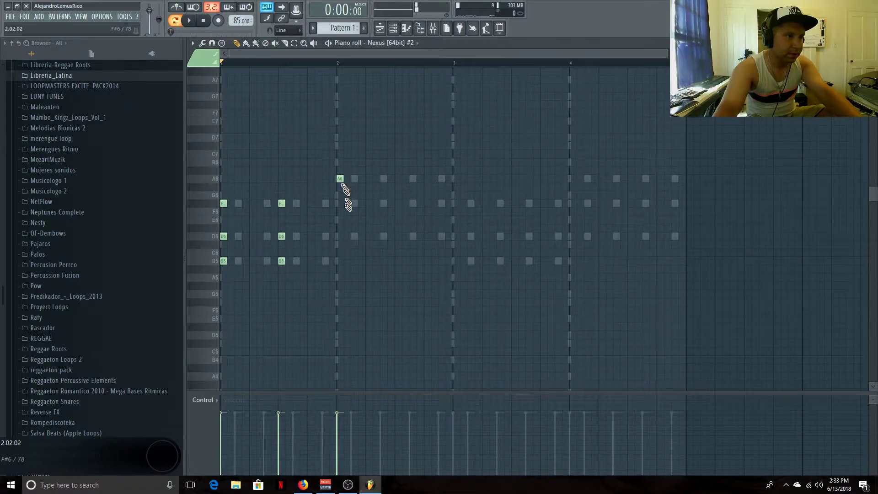
click(397, 178)
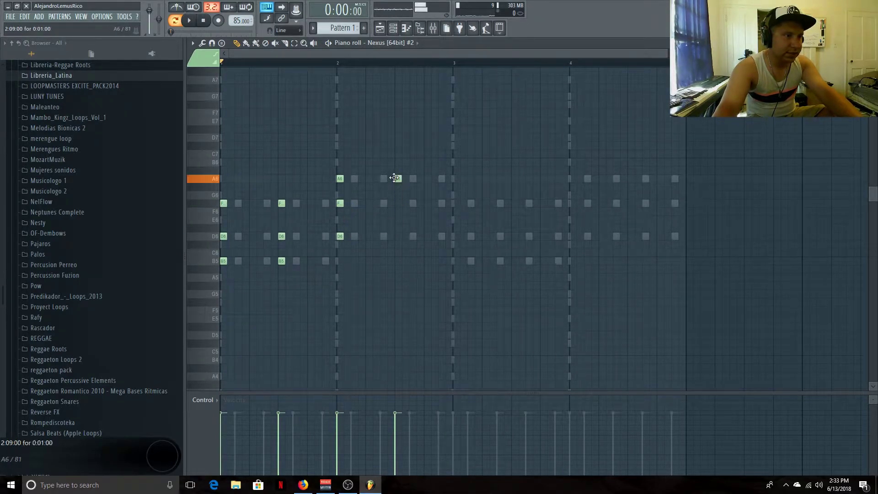
click(398, 203)
click(398, 236)
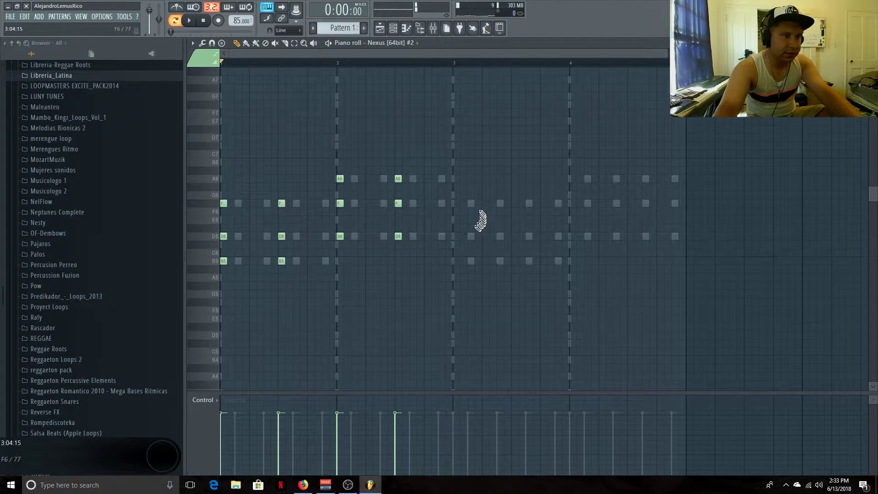
Duplicate all the Nexus #2 chords from bars 1 and 2 into bars 3 and 4 and play the pattern back.
key(ctrl+a)
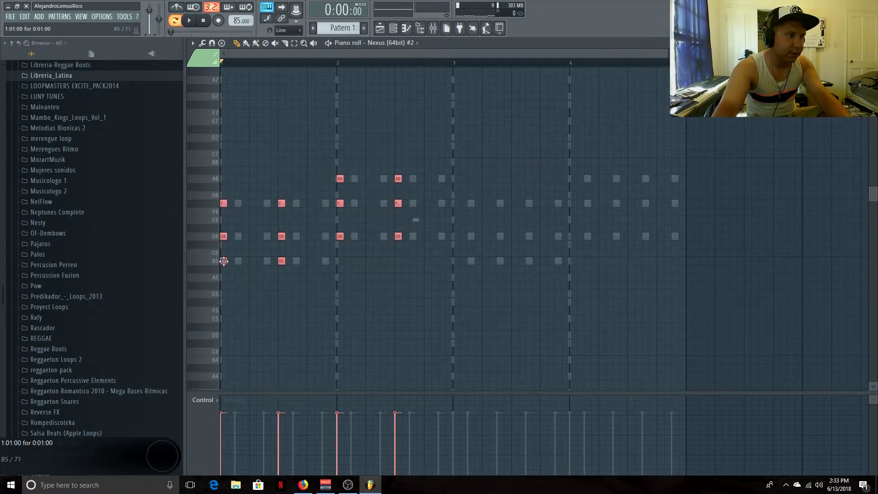
key(ctrl+b)
drag(429, 264, 458, 265)
key(space)
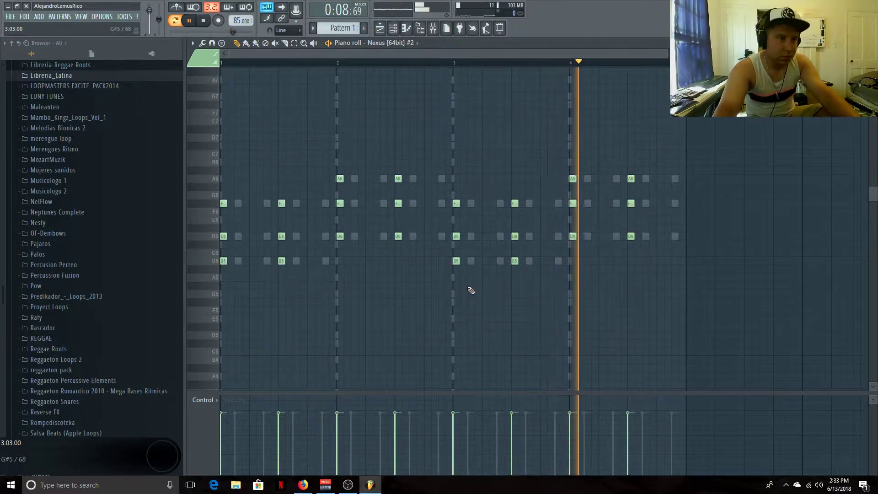
key(space)
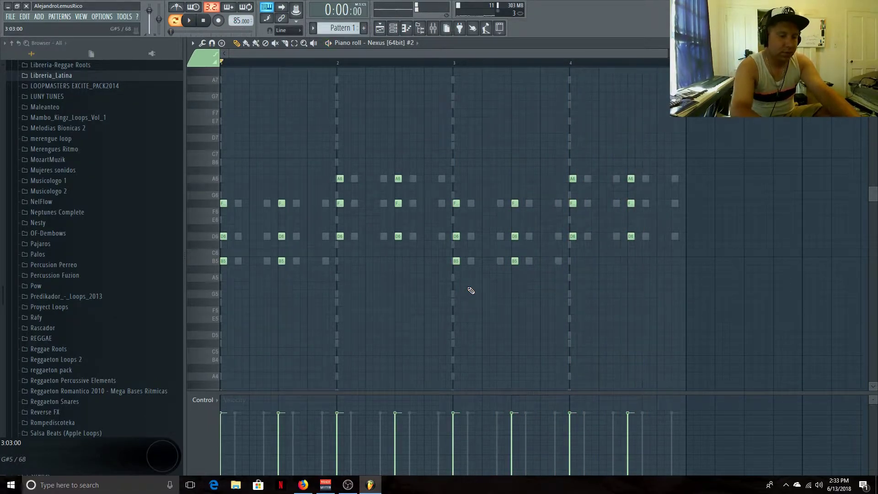
Transpose all the Nexus #2 chords up one octave, play the pattern back and close the piano roll.
key(ctrl+Up)
key(space)
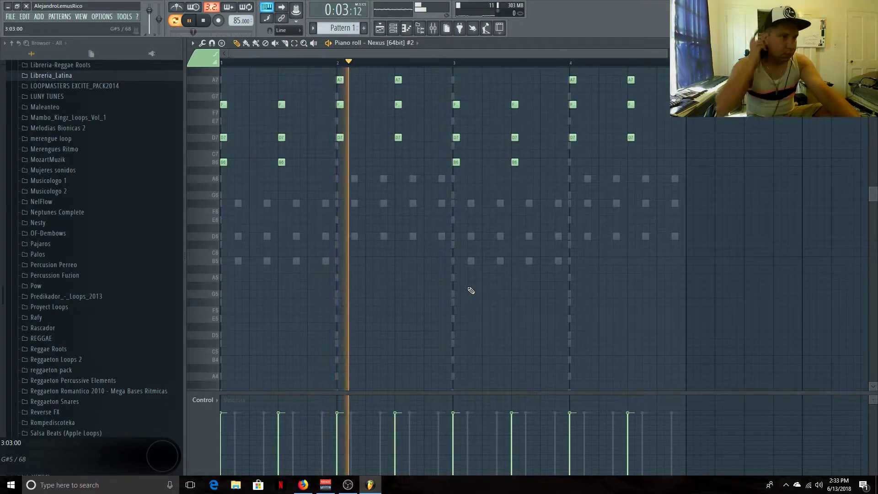
key(space)
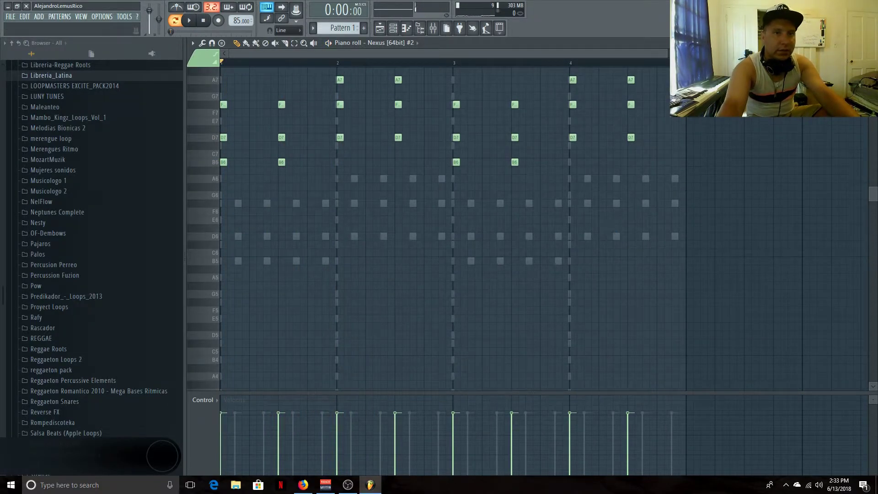
click(871, 43)
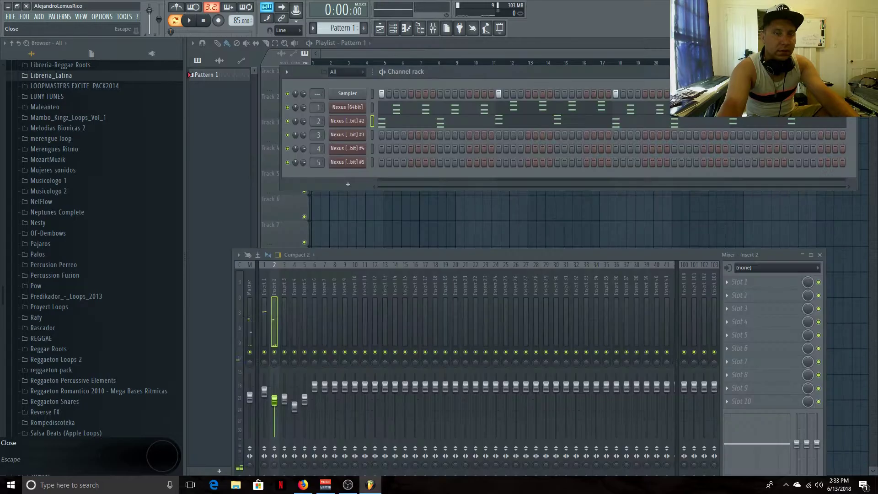
Open Nexus #3, audition the ST Analogue Strings and ST Harp & Strings presets and load ST Spiccato Strings Synth.
click(360, 134)
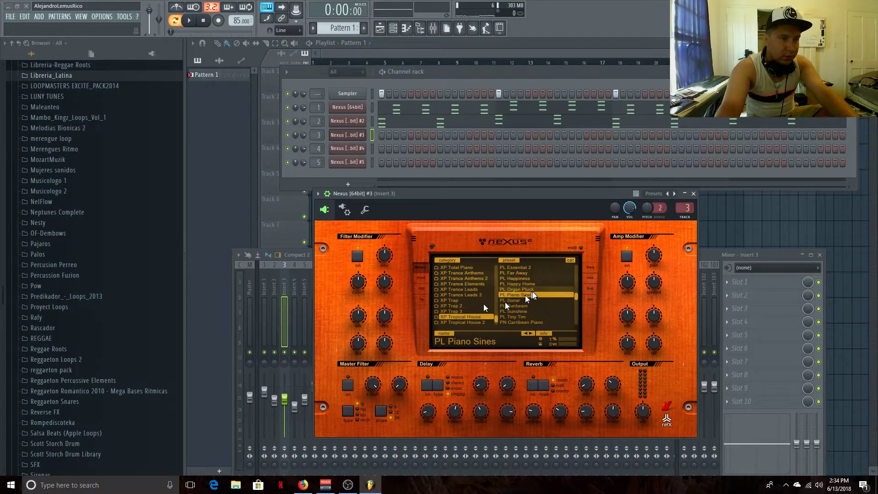
scroll(532, 293, down, 3)
scroll(533, 292, down, 5)
scroll(532, 292, down, 4)
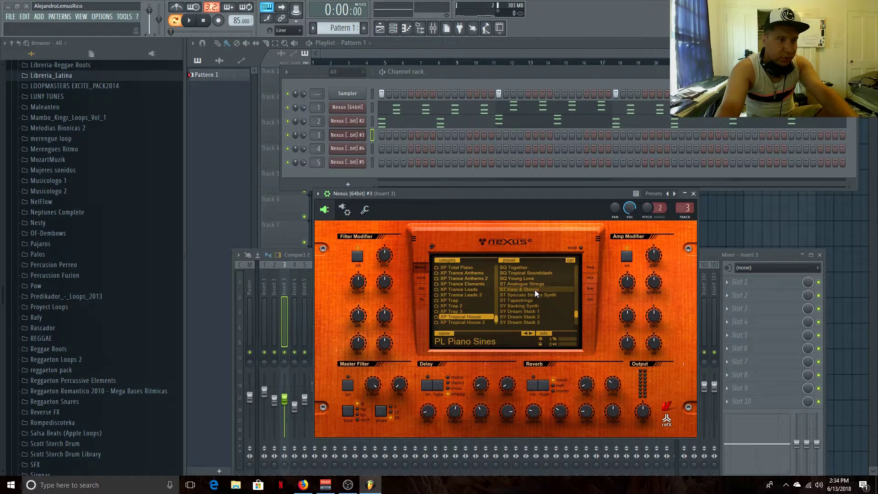
click(540, 284)
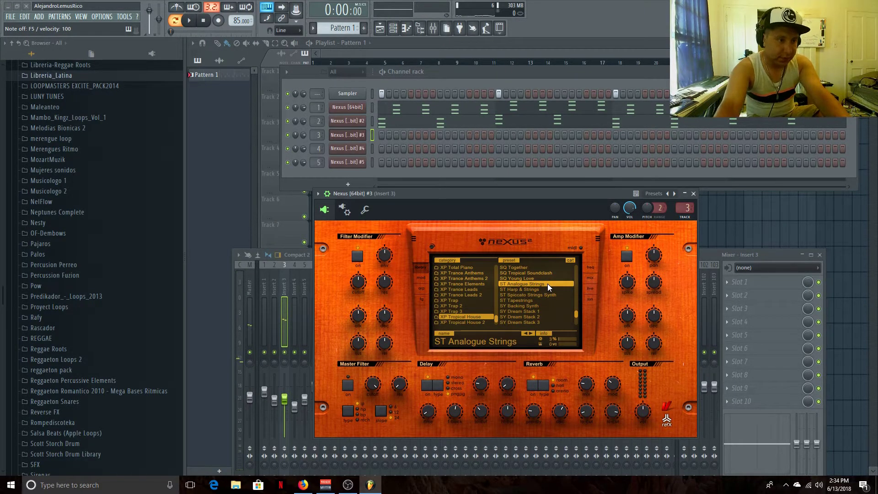
click(548, 289)
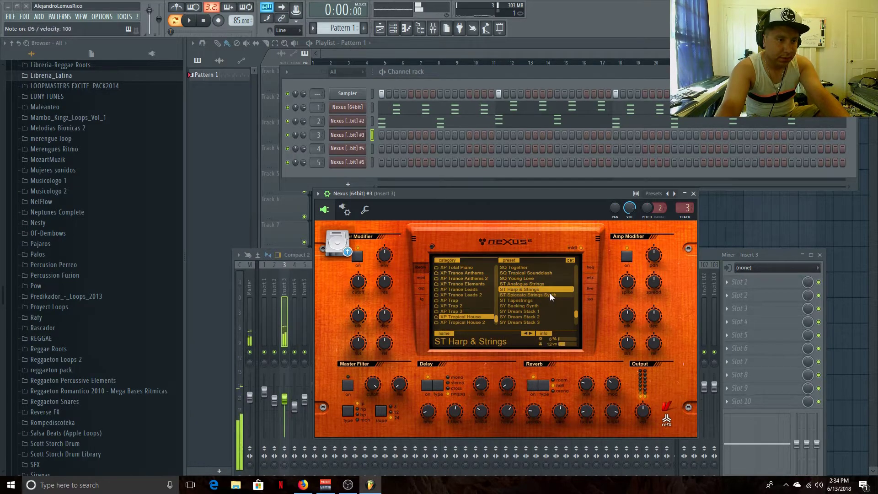
click(550, 295)
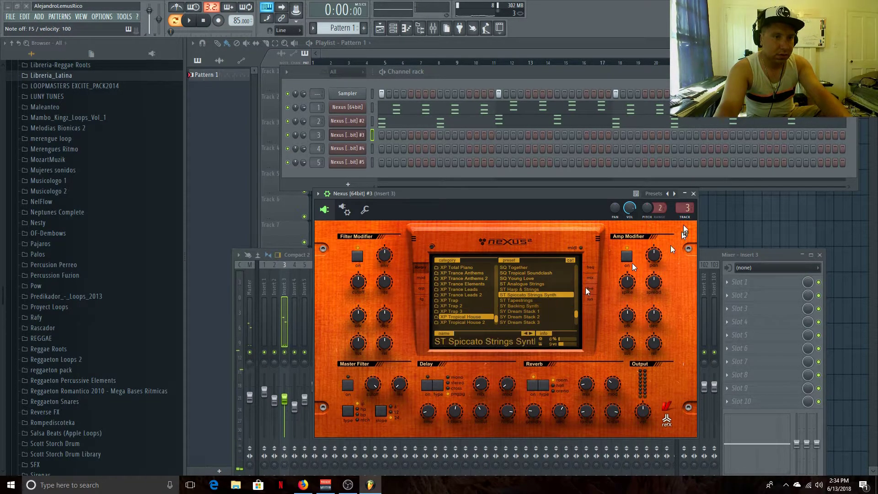
Open the Nexus #3 piano roll and place a one-step B5, D6, F#6 chord on step 11 of bar 1.
right_click(346, 140)
click(381, 137)
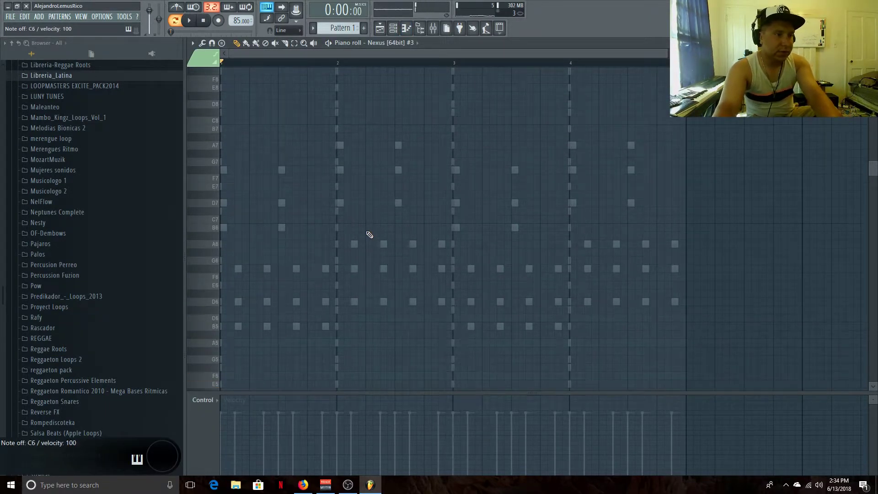
scroll(360, 239, down, 4)
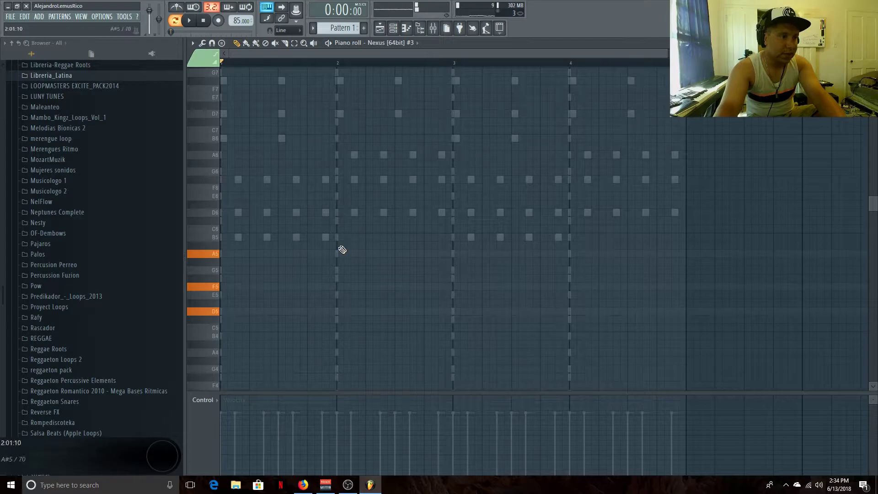
click(295, 254)
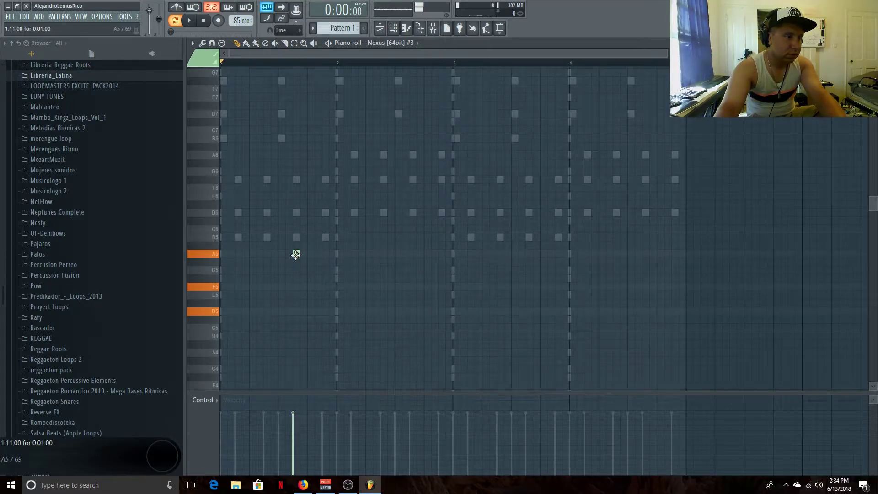
right_click(296, 255)
click(296, 179)
click(296, 213)
click(296, 237)
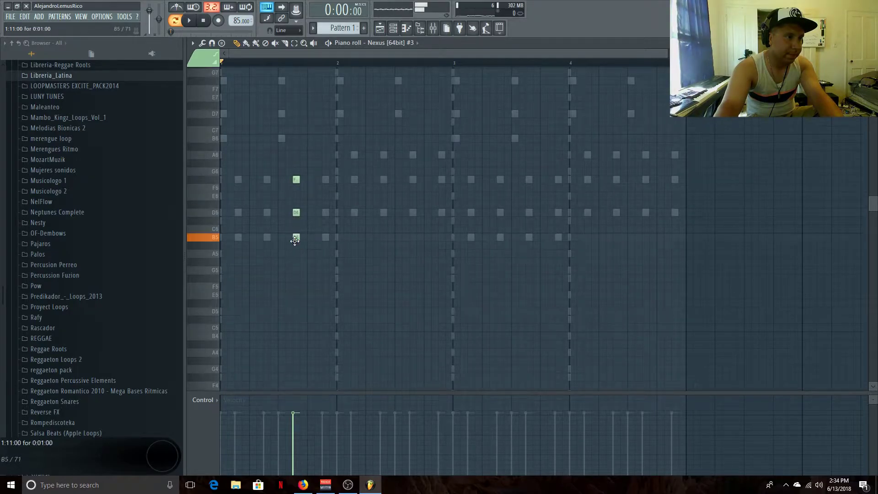
Try the chord one octave lower and add a matching B, D, F# chord on step 15 of bar 1 during playback.
drag(313, 162, 275, 287)
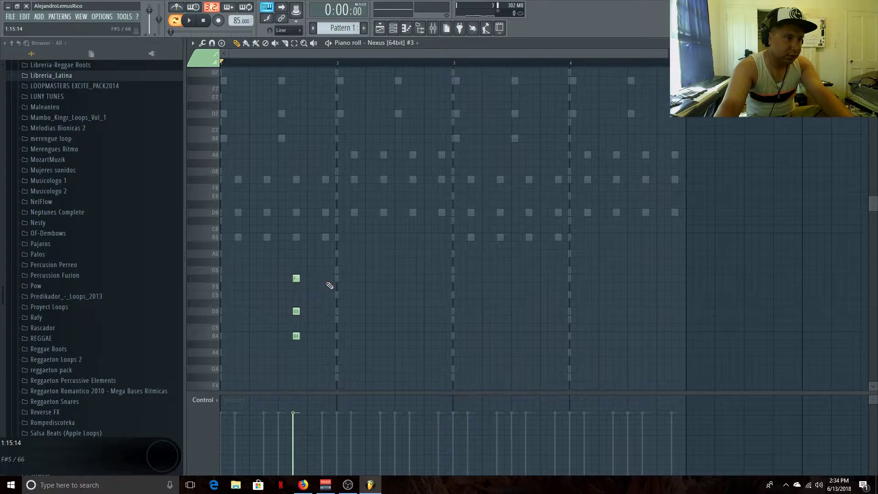
drag(329, 282, 312, 288)
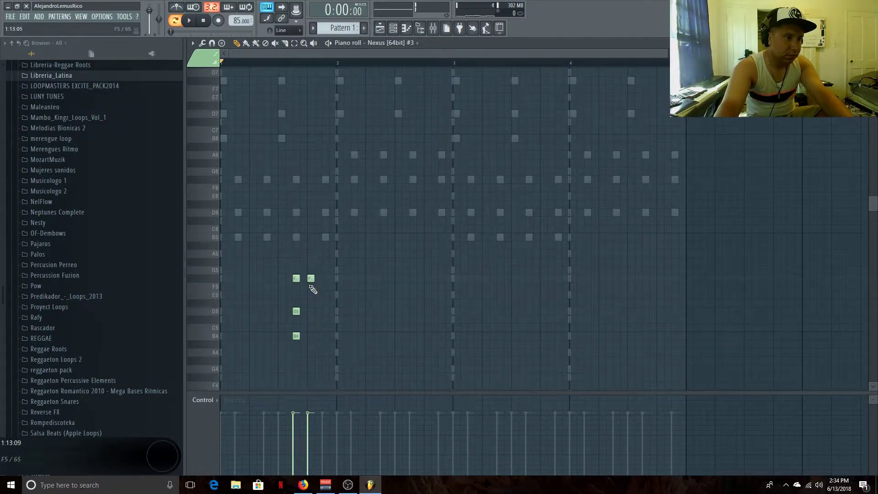
click(310, 311)
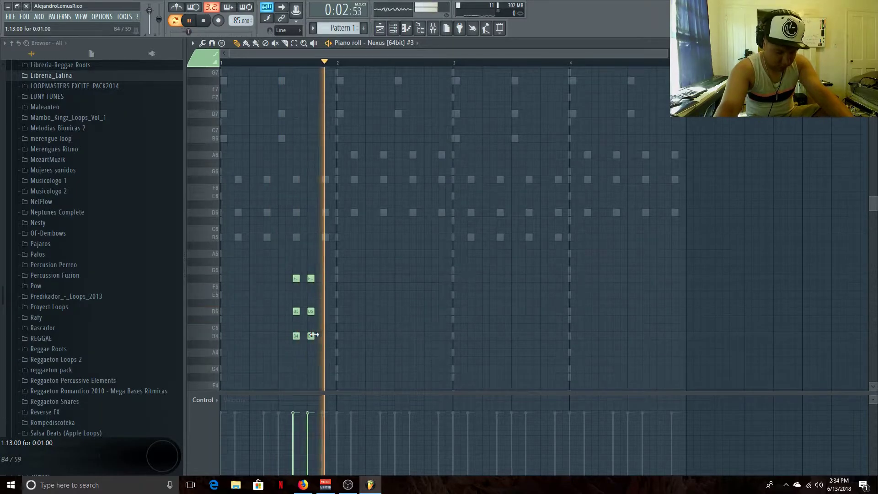
key(space)
drag(316, 261, 326, 335)
key(space)
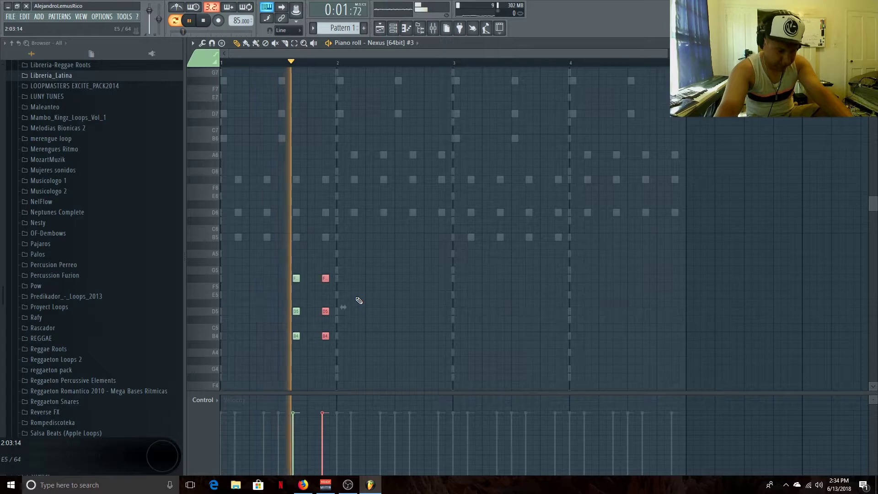
key(space)
key(space)
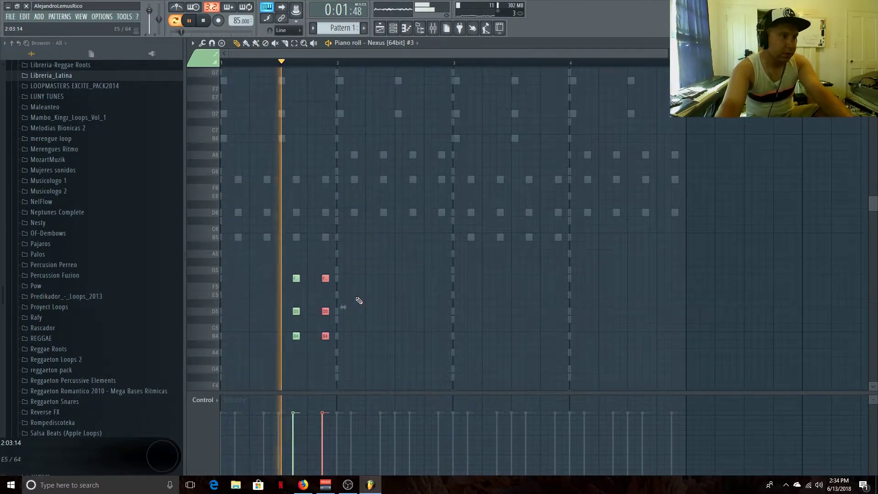
key(space)
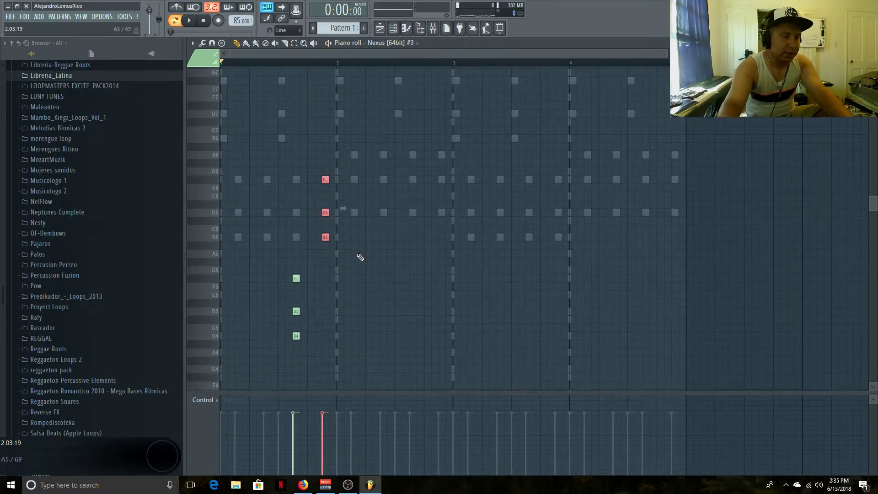
Move the step 11 chord back up to B5, D6, F#6 and place D6, F#6, A6 chords on steps 11 and 15 of bar 2.
drag(274, 252, 331, 416)
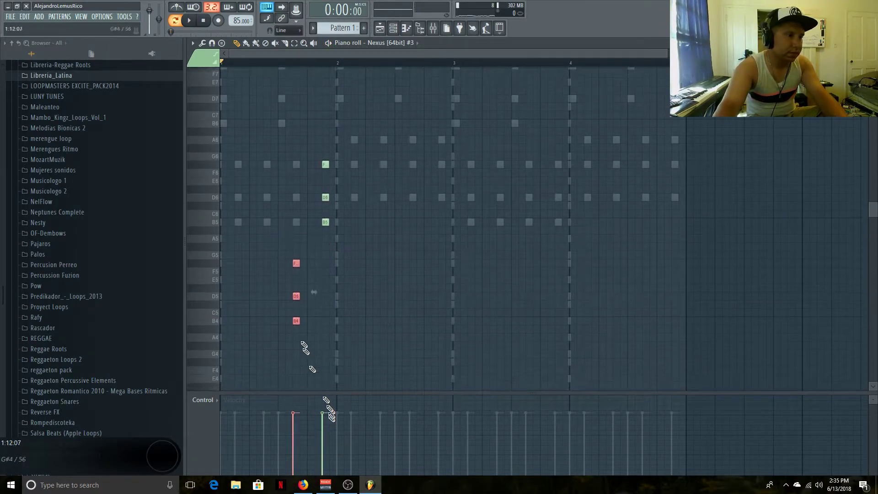
drag(298, 258, 297, 158)
click(412, 141)
click(442, 197)
click(442, 164)
Duplicate all the Nexus #3 chords into bars 3 and 4 and transpose them down one octave during playback.
key(ctrl+a)
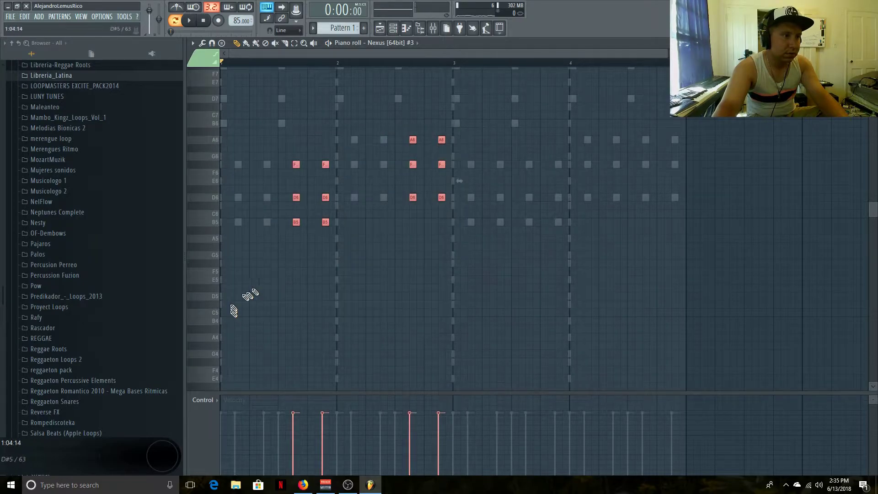
drag(298, 225, 527, 222)
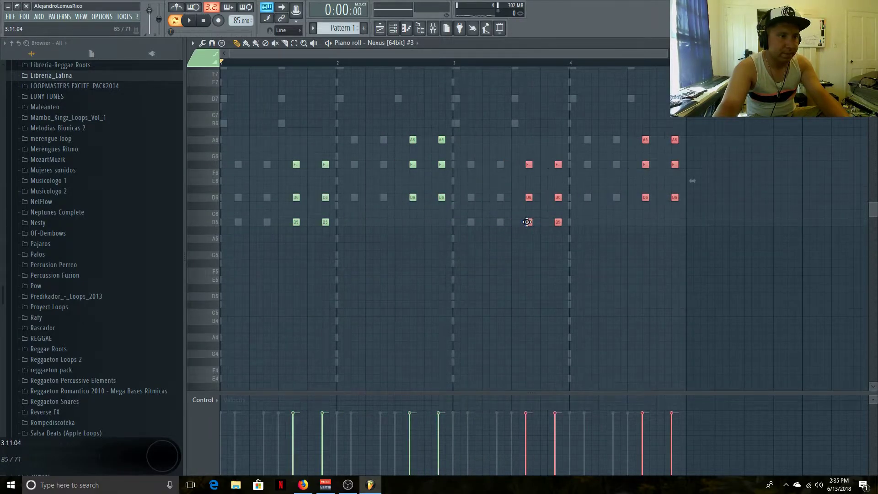
click(594, 248)
key(space)
key(space)
key(space)
key(ctrl+Down)
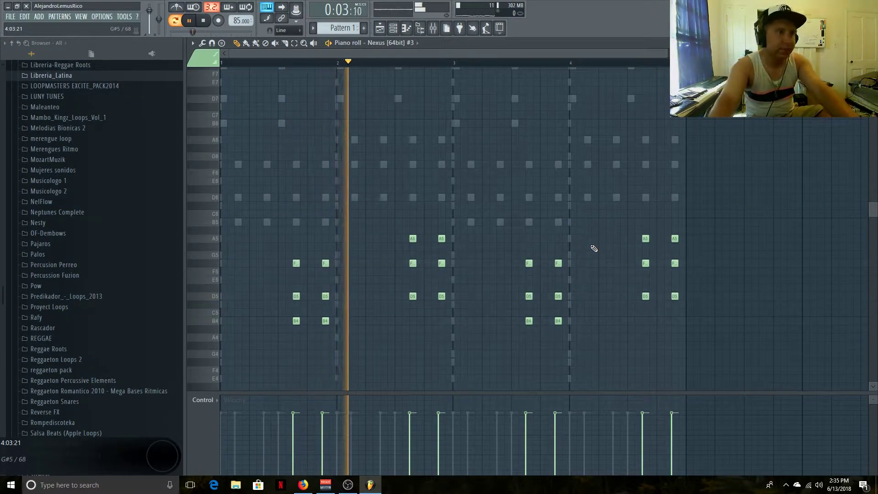
Lower the volume of mixer track Insert 3 to 30% (-19.6 dB) and close the mixer.
click(433, 28)
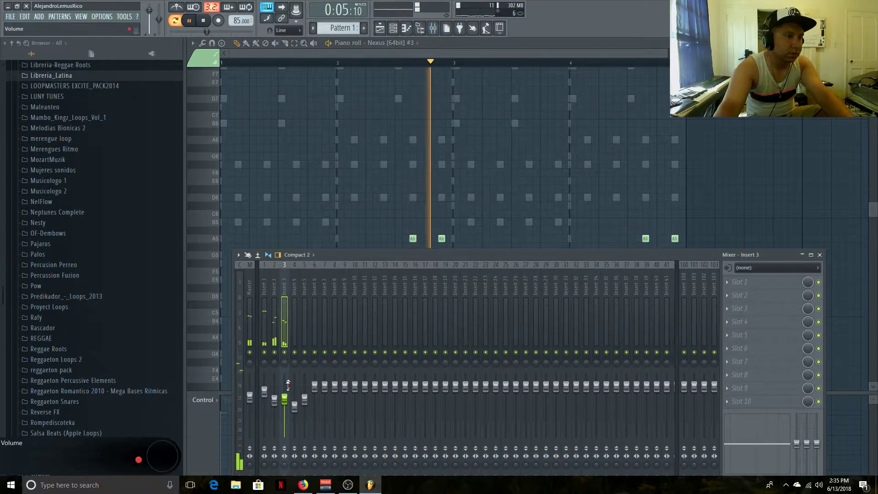
drag(284, 399, 285, 422)
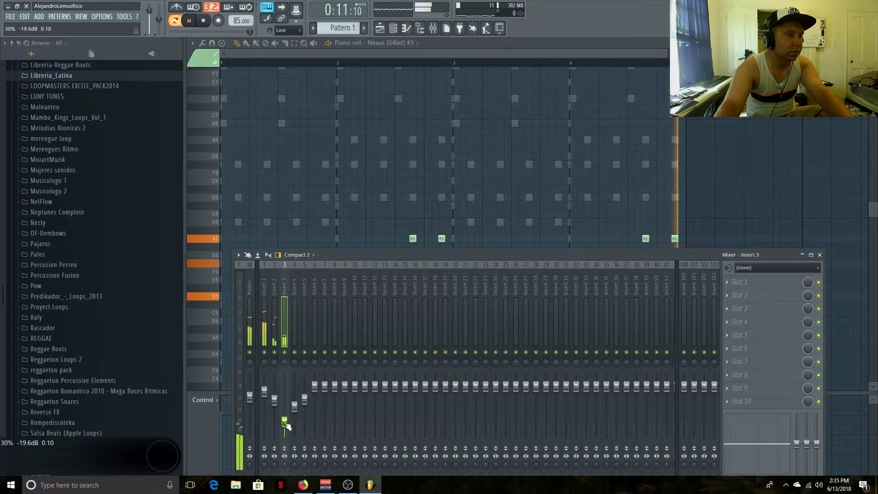
key(F9)
Stop playback and duplicate all the Nexus #3 chords onto steps 3 and 7 of their bars.
key(space)
drag(740, 186, 102, 398)
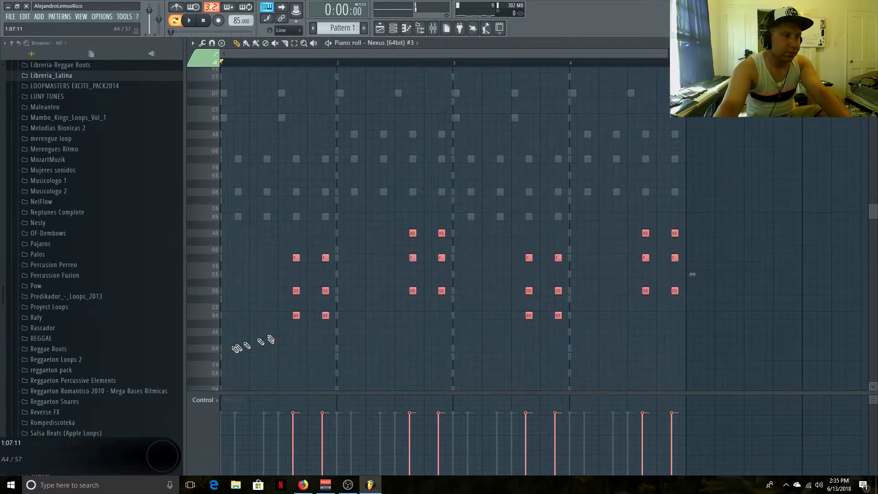
drag(296, 315, 242, 315)
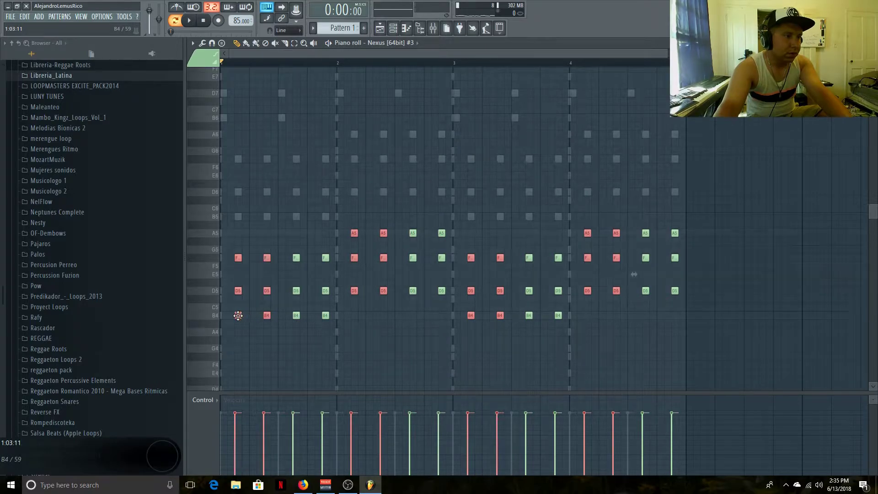
Check the presets loaded in Nexus #3 and the first Nexus, then reopen the Nexus #3 piano roll and play the pattern.
double_click(267, 193)
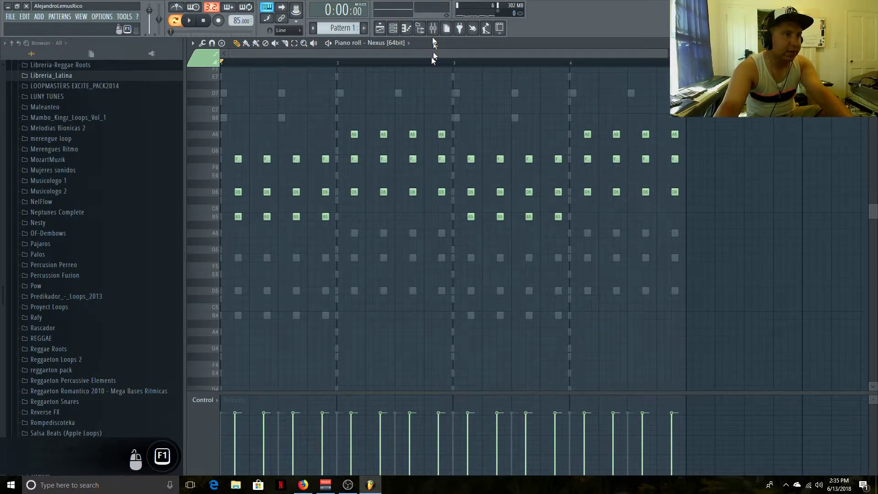
click(392, 27)
click(373, 121)
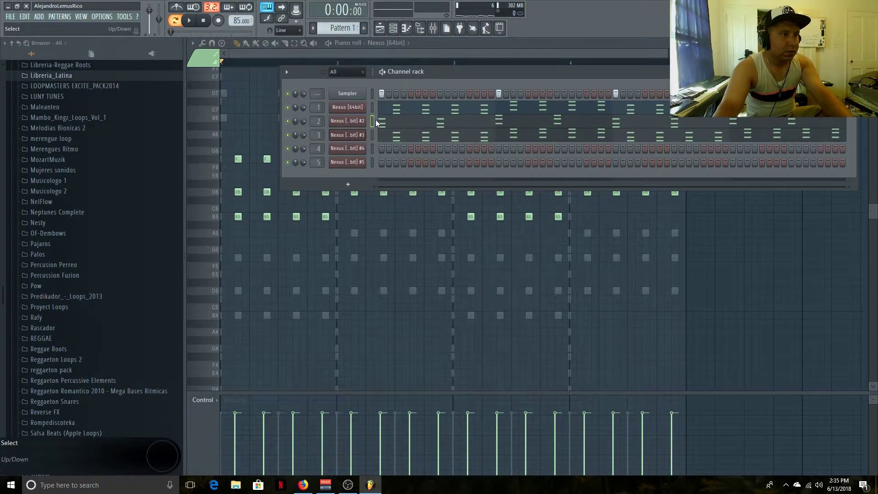
click(337, 135)
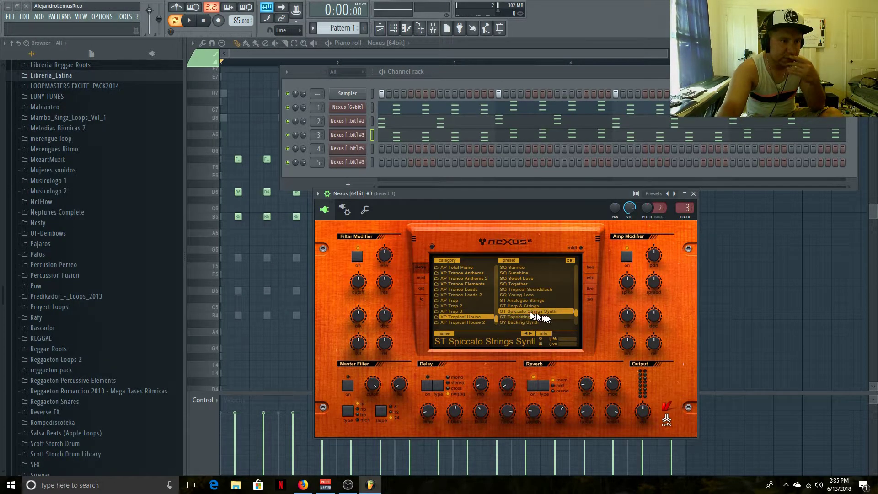
click(692, 193)
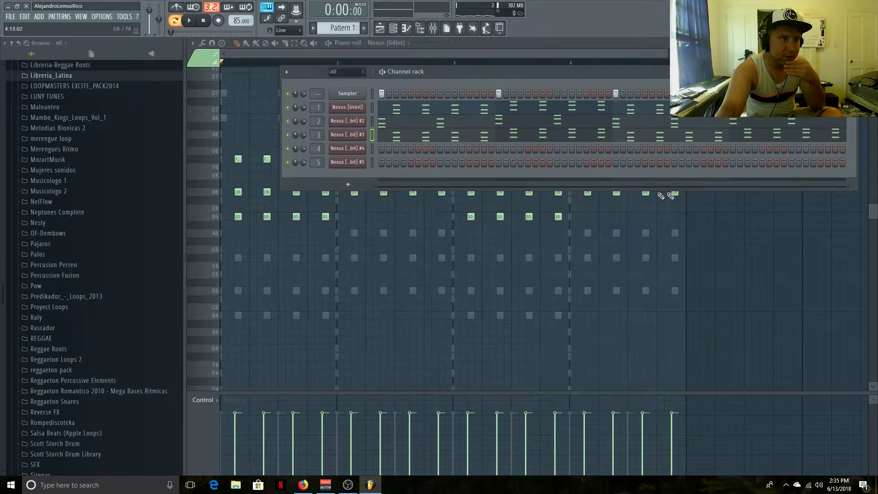
click(360, 110)
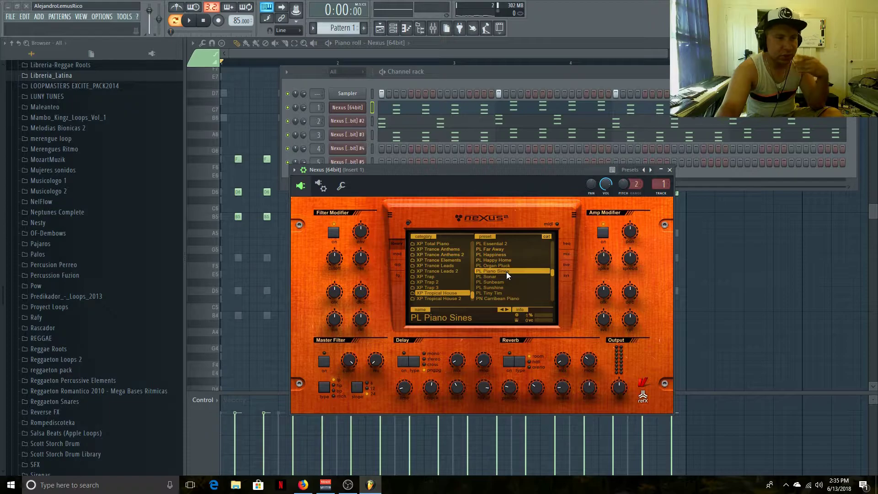
click(670, 170)
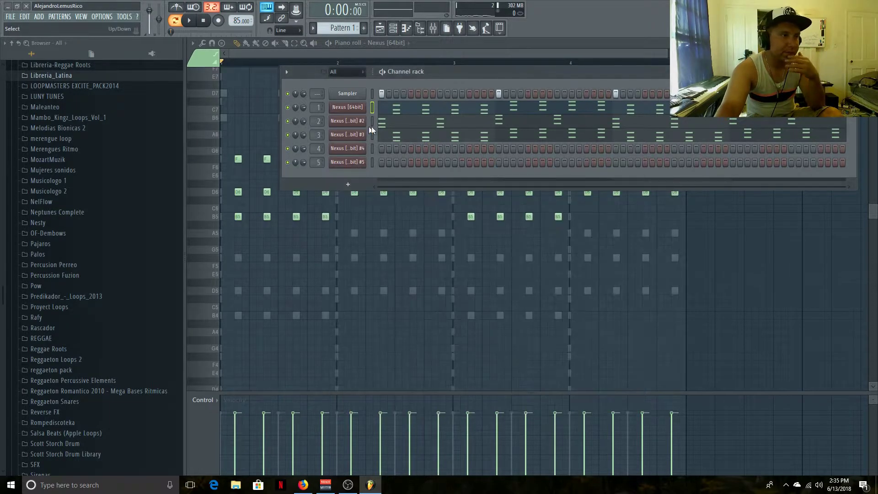
click(404, 139)
key(space)
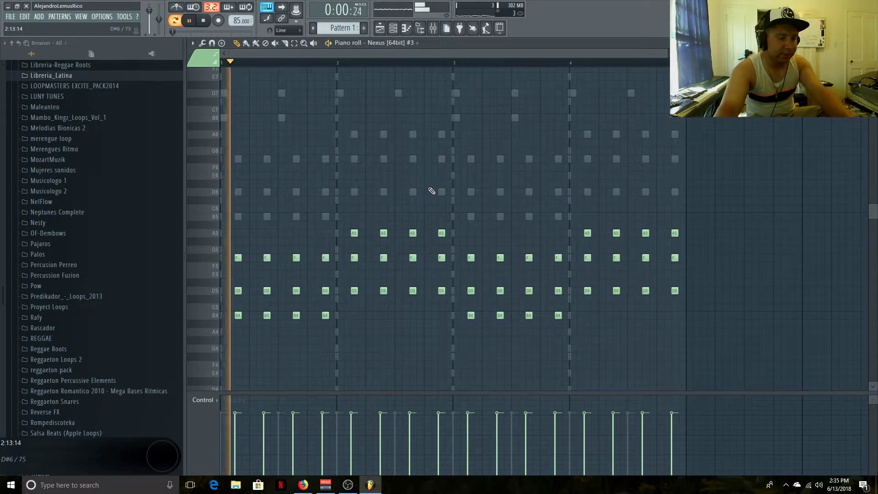
key(space)
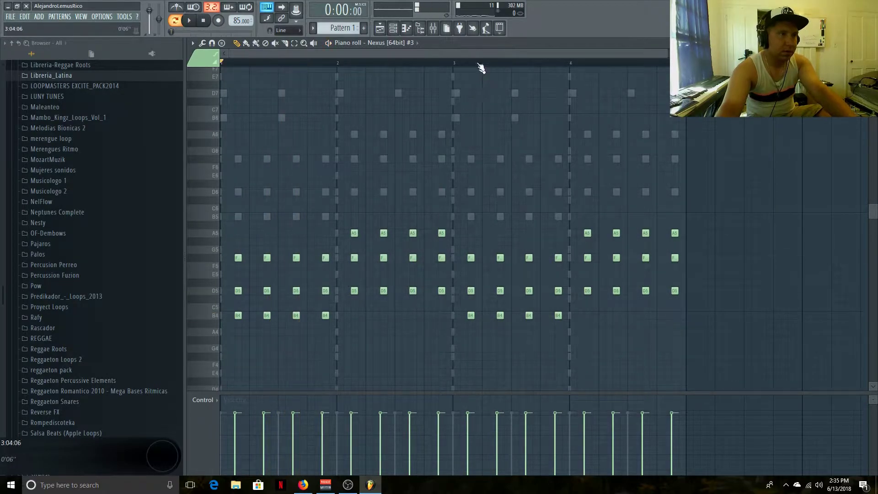
Adjust the panning of mixer tracks Insert 1 and Insert 3, play the pattern back and close the piano roll.
click(433, 30)
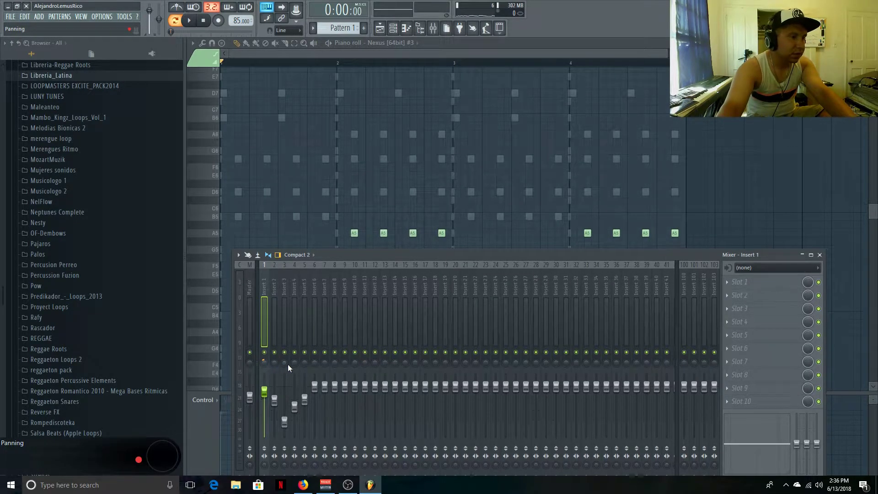
drag(287, 364, 287, 360)
key(space)
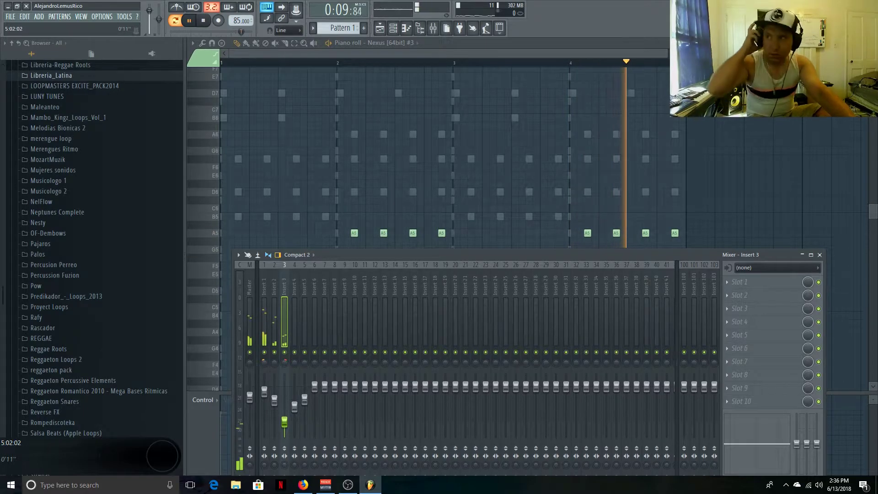
key(space)
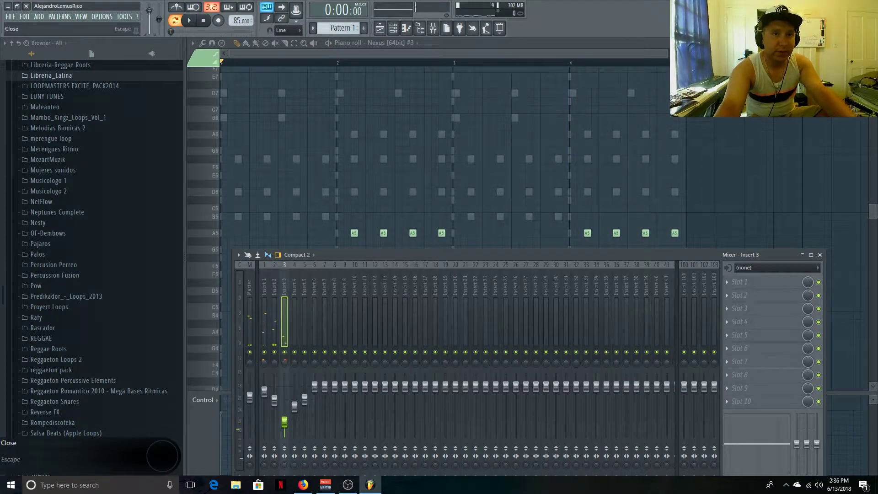
key(Escape)
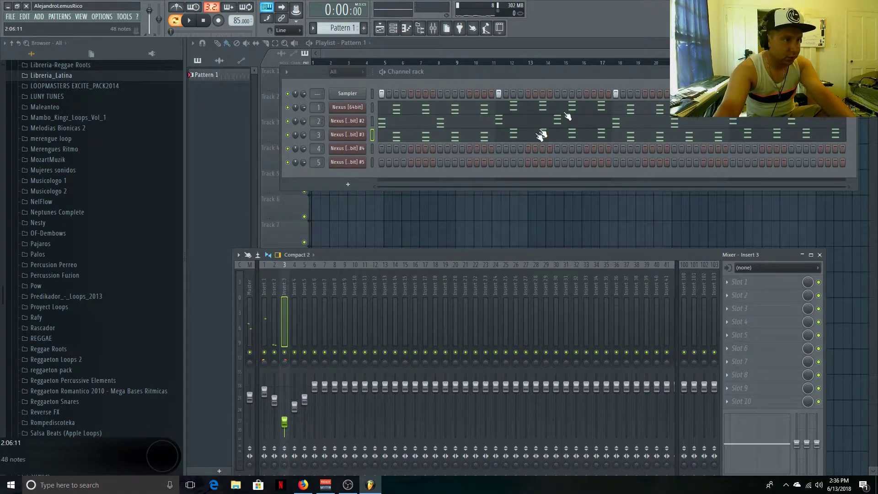
In Nexus #4, audition the XP Tropical House preset PD Analog Pad MW, load PD Darkside and close the instrument.
click(356, 149)
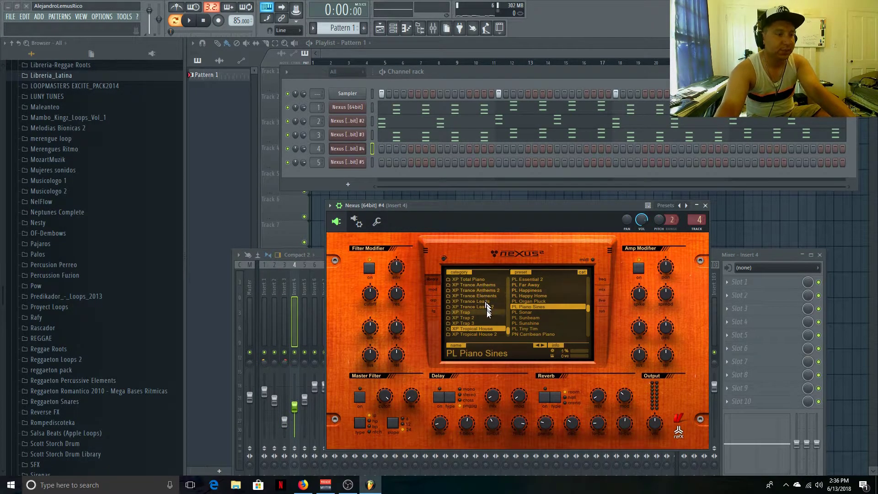
scroll(535, 305, up, 4)
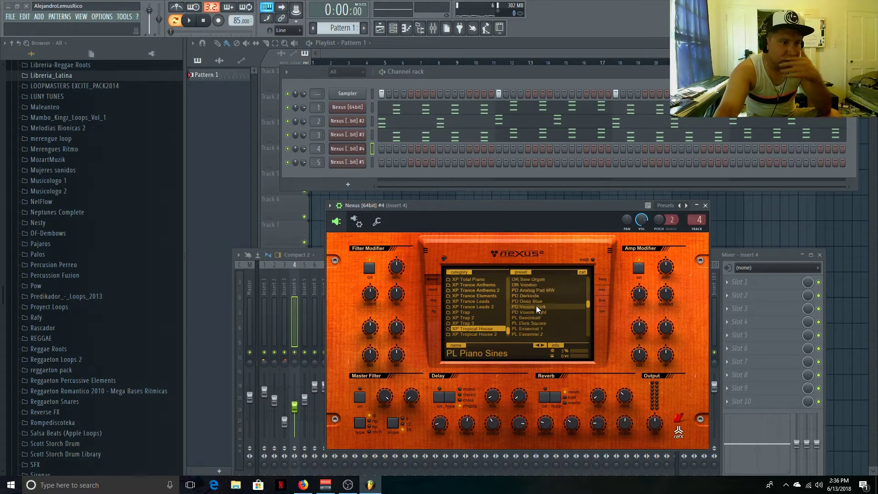
scroll(536, 305, down, 1)
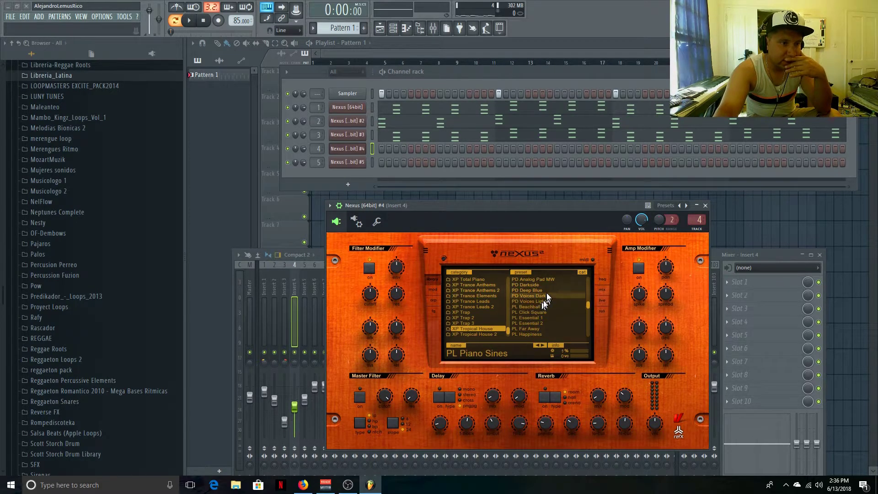
click(550, 290)
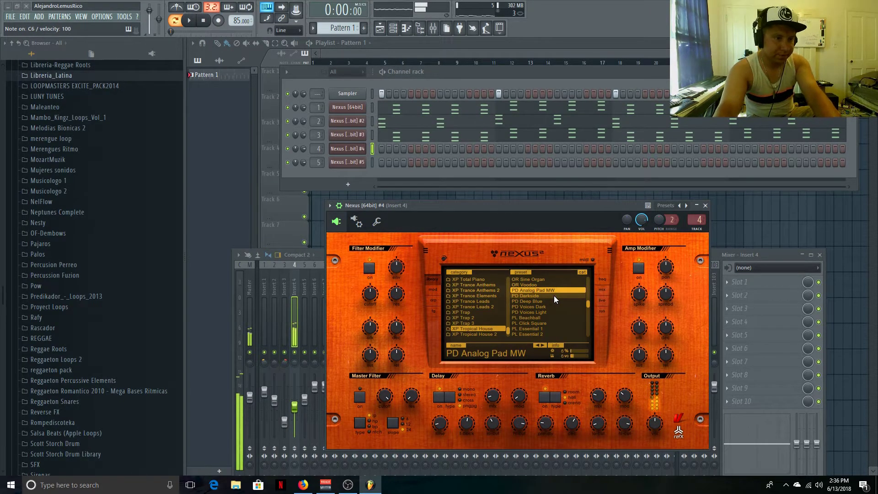
click(553, 296)
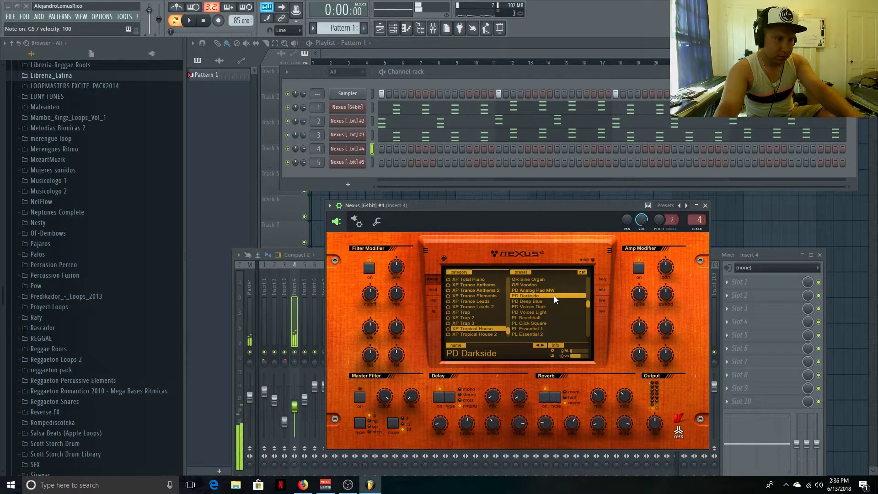
click(706, 206)
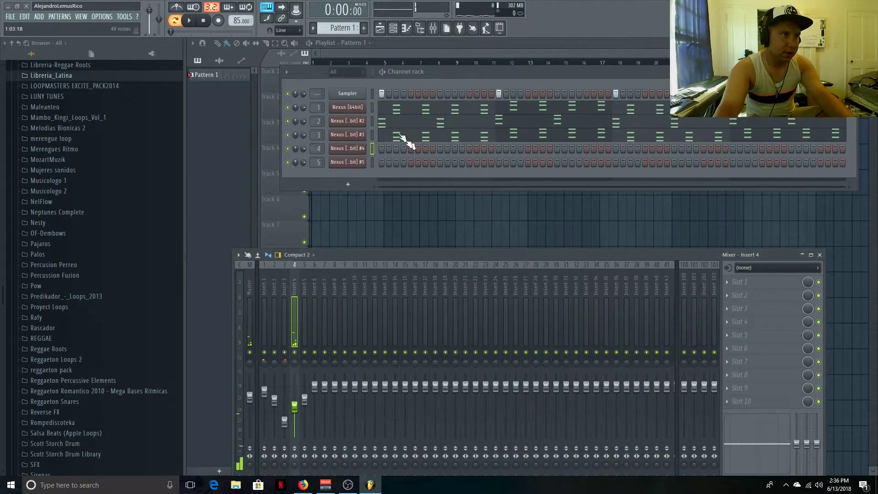
Copy the chord notes of the first Nexus channel to the Nexus #4 channel.
click(372, 108)
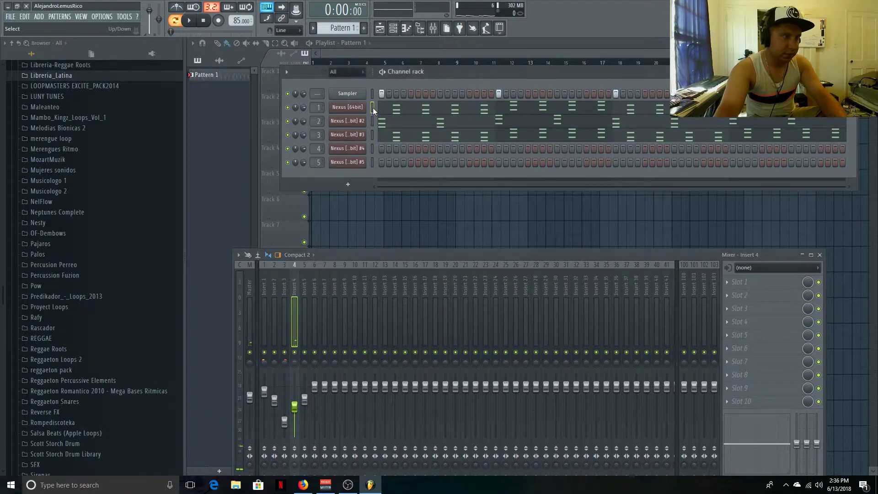
click(372, 148)
key(ctrl+v)
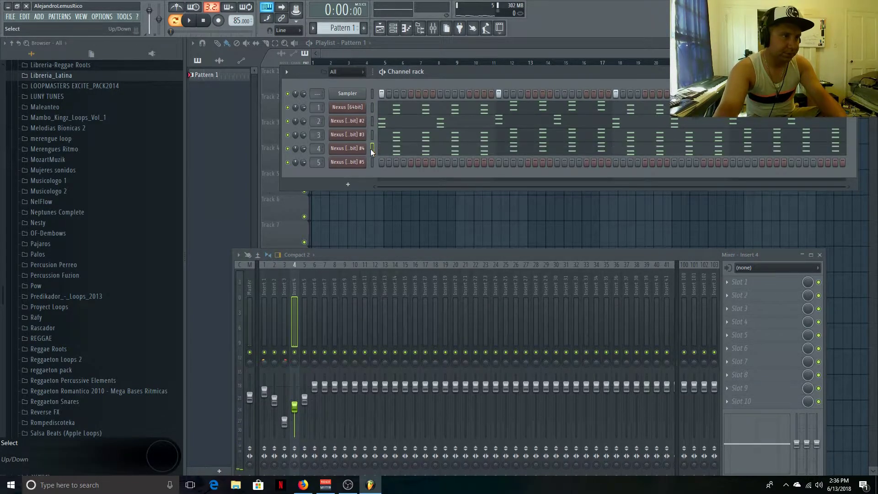
In the Nexus #4 piano roll, erase the repeated chords, keeping one per bar, and stretch each to fill its whole bar.
click(396, 151)
mouse_move(276, 161)
mouse_down()
mouse_move(267, 214)
mouse_move(295, 230)
mouse_move(305, 140)
mouse_up()
mouse_move(327, 209)
mouse_down()
mouse_move(362, 221)
mouse_move(409, 116)
mouse_move(418, 209)
mouse_move(447, 205)
mouse_move(451, 117)
mouse_move(506, 183)
mouse_up()
drag(507, 224, 500, 192)
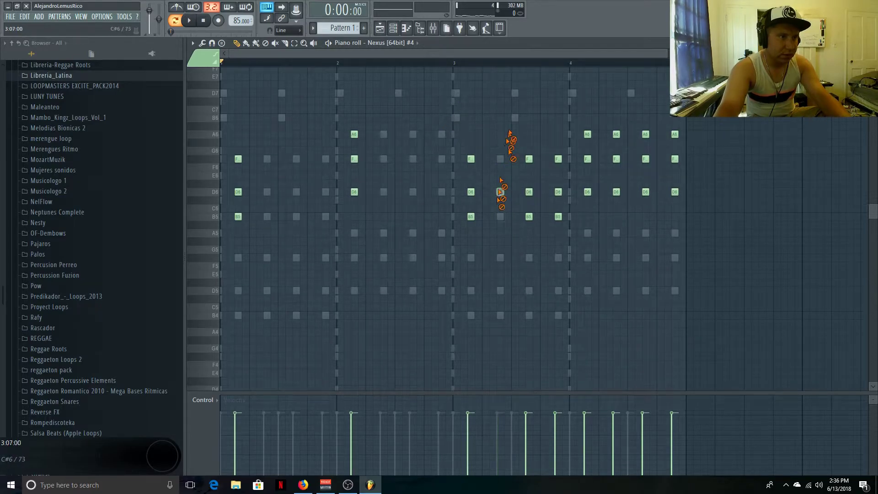
mouse_move(528, 132)
mouse_down()
mouse_move(533, 234)
mouse_move(561, 183)
mouse_move(578, 112)
mouse_up()
drag(620, 180, 616, 127)
mouse_move(651, 190)
mouse_down()
mouse_move(642, 192)
mouse_move(673, 137)
mouse_move(676, 201)
mouse_up()
drag(654, 90, 192, 292)
drag(237, 158, 332, 147)
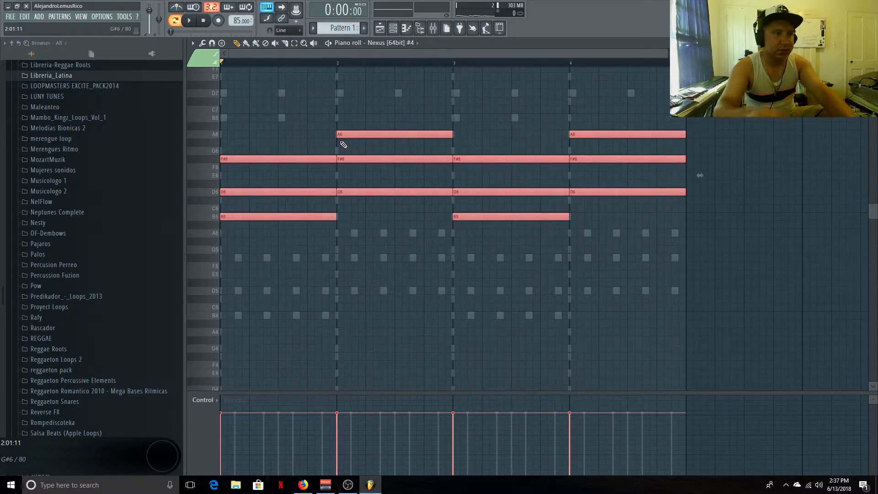
Play the pattern, solo mixer track Insert 4, lower its volume and stop playback.
key(space)
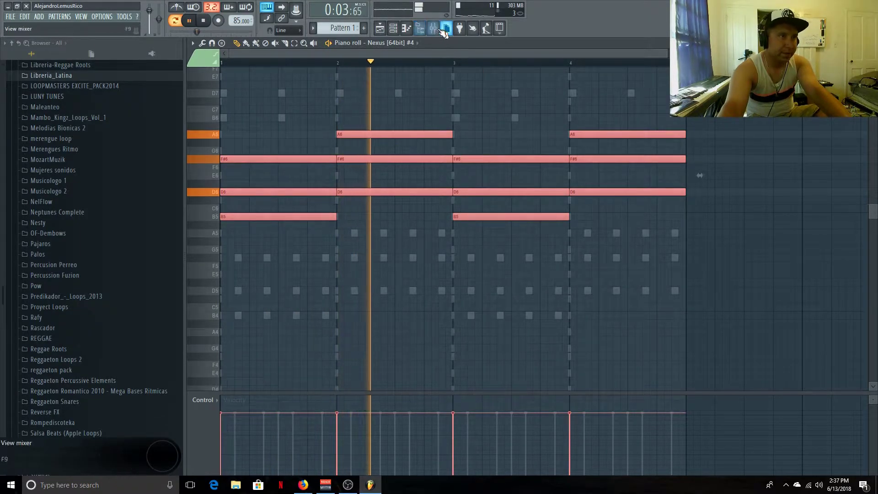
key(F9)
right_click(295, 352)
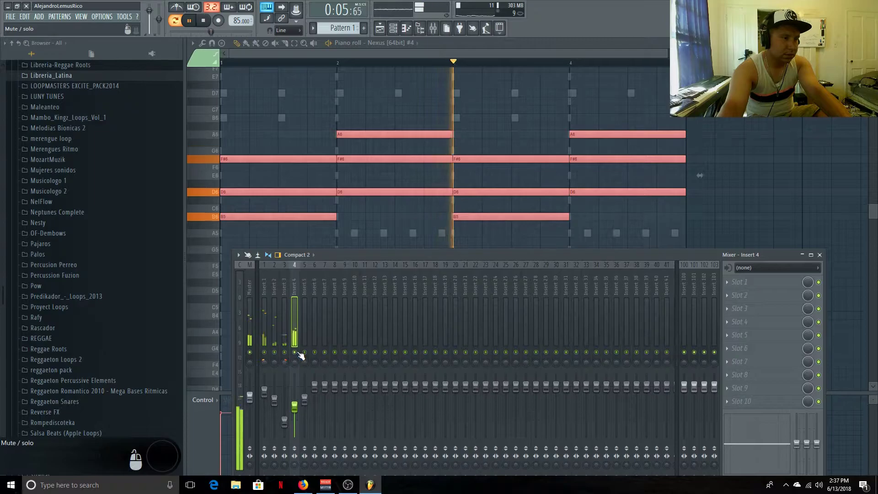
drag(295, 405, 295, 416)
key(space)
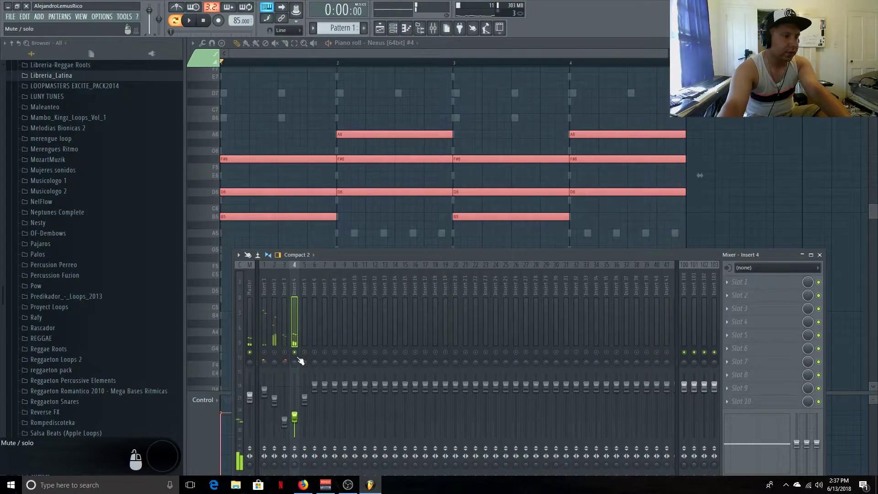
Unsolo Insert 4, play the pattern with all tracks, close the piano roll and stop playback.
right_click(296, 355)
key(space)
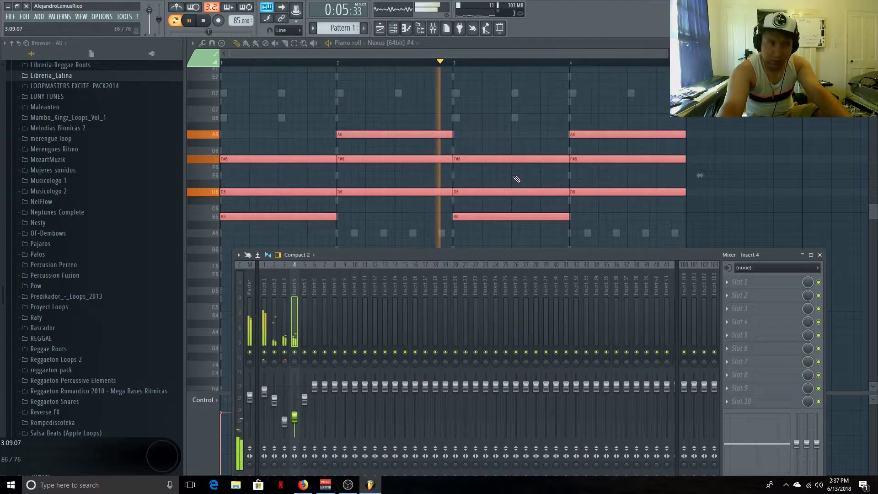
click(872, 43)
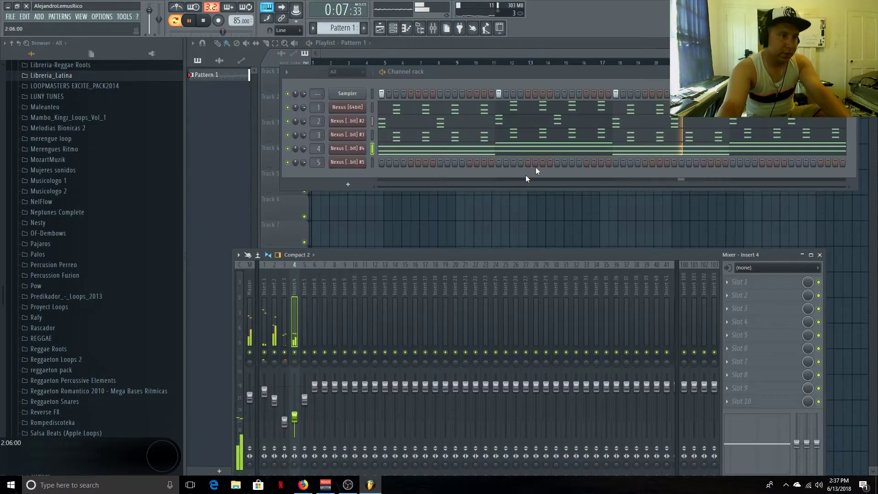
key(space)
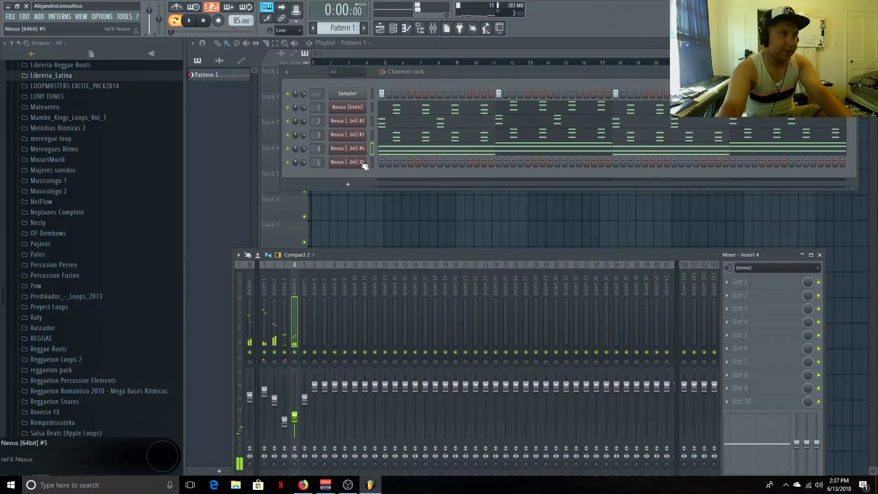
Open Nexus #5 and audition the XP Tropical House presets LD Brass Pluck, LD Chordal and LD Da Pan.
click(354, 163)
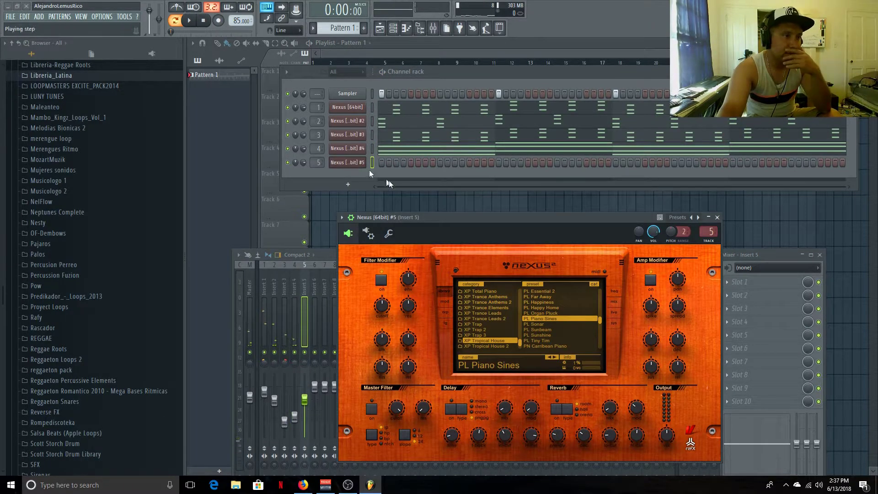
drag(482, 218, 420, 204)
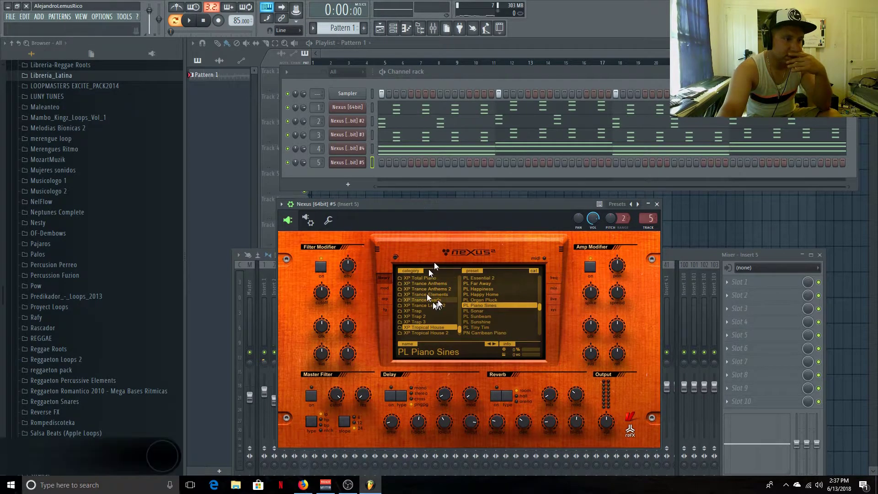
scroll(437, 300, down, 2)
scroll(437, 300, up, 1)
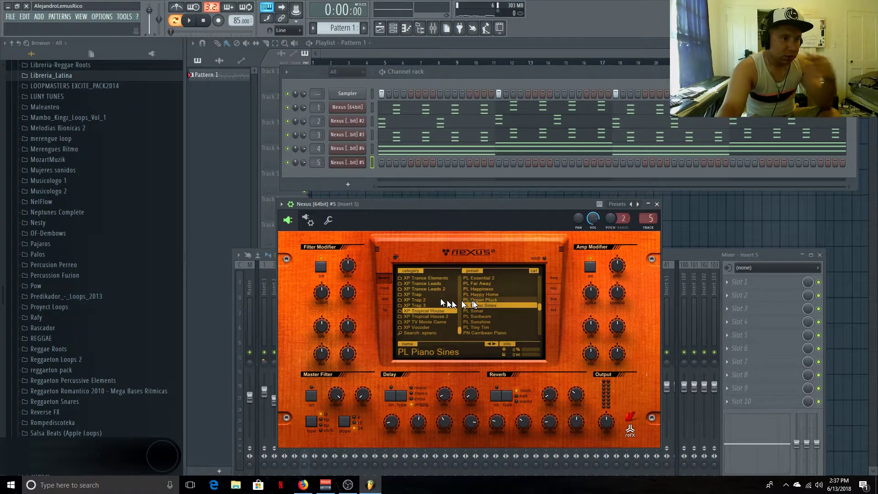
scroll(478, 301, up, 2)
scroll(480, 302, up, 5)
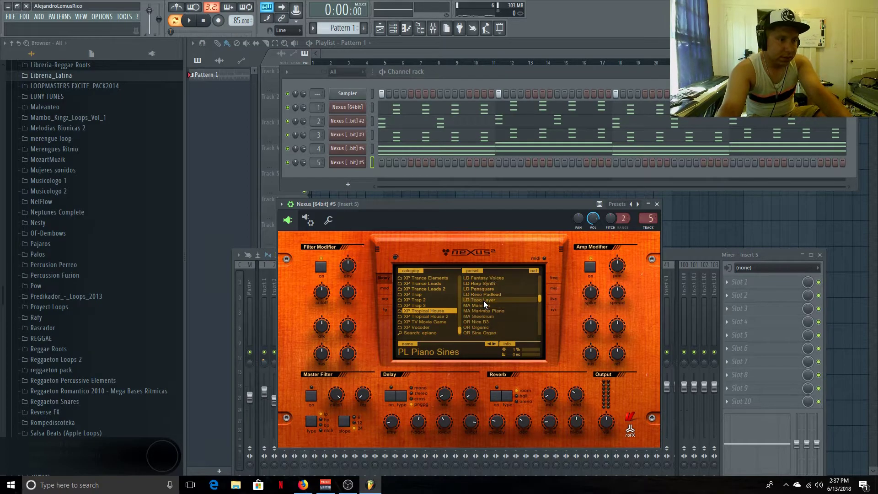
scroll(501, 289, down, 1)
click(502, 283)
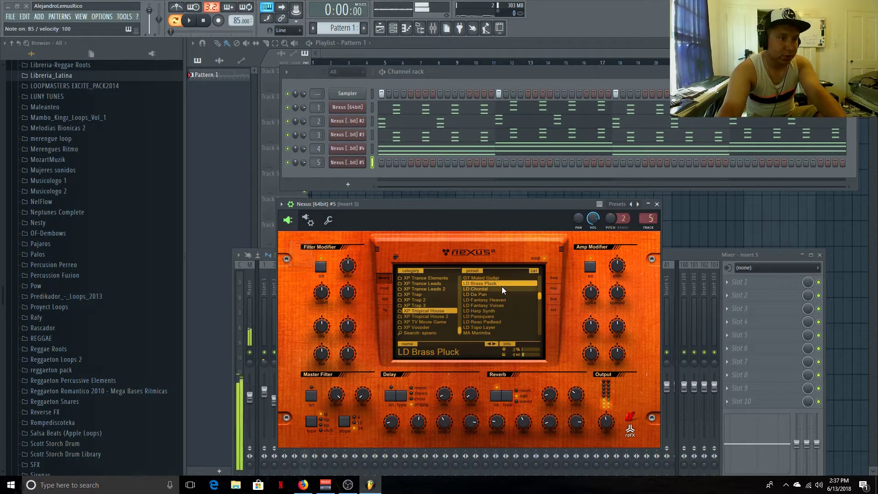
click(504, 288)
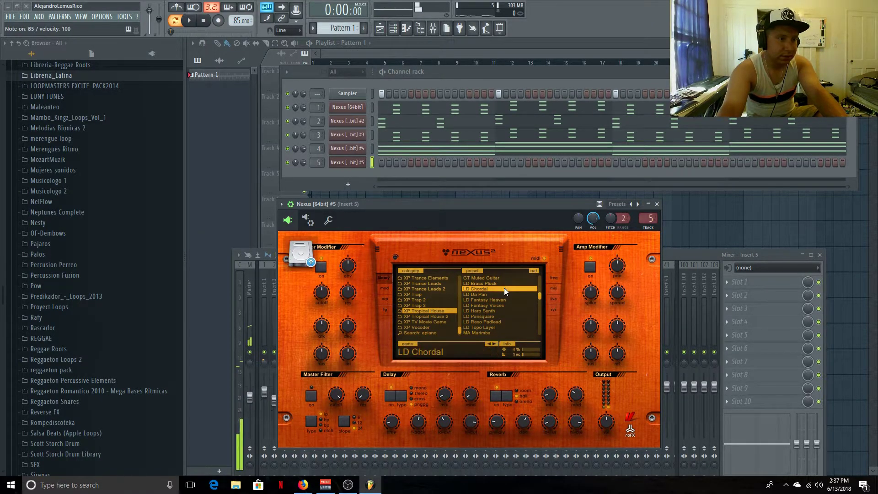
click(506, 293)
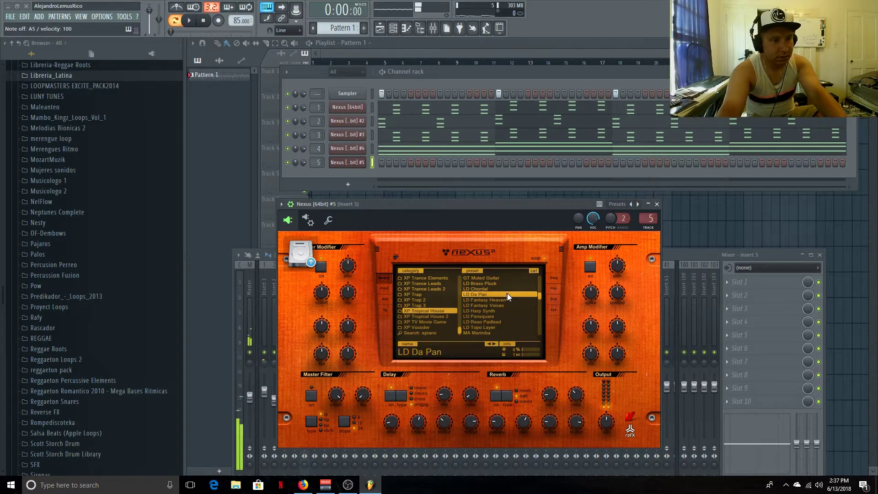
Audition the lead presets from LD Fantasy Heaven through LD Reso Padlead in Nexus #5.
click(512, 298)
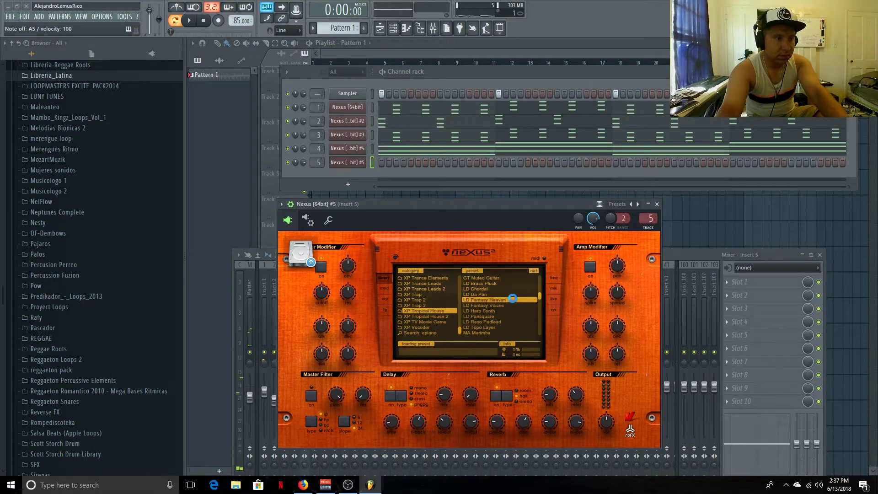
click(514, 304)
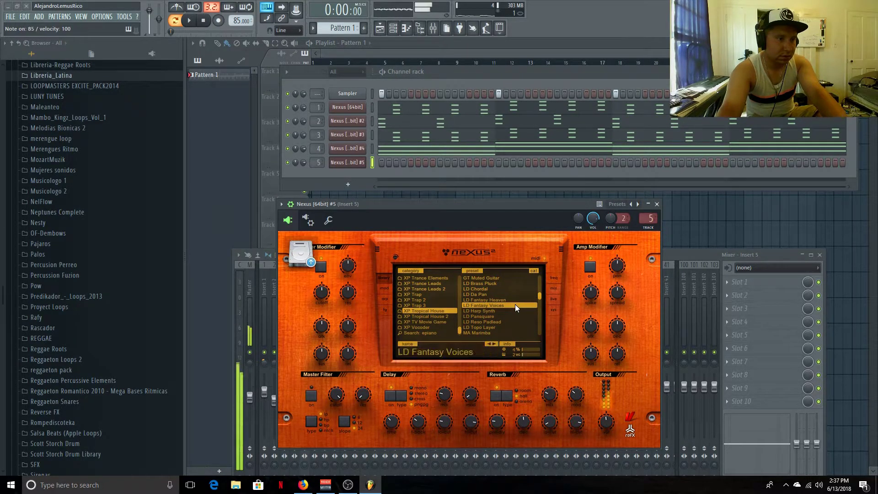
click(512, 311)
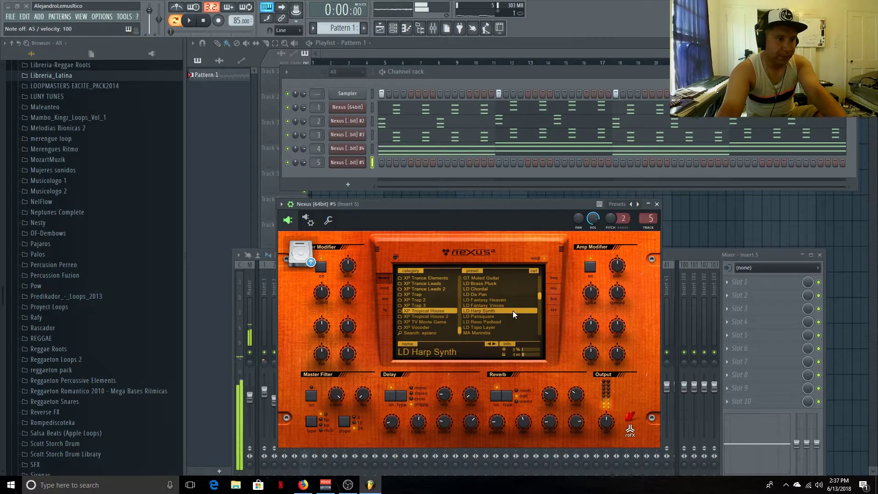
click(514, 316)
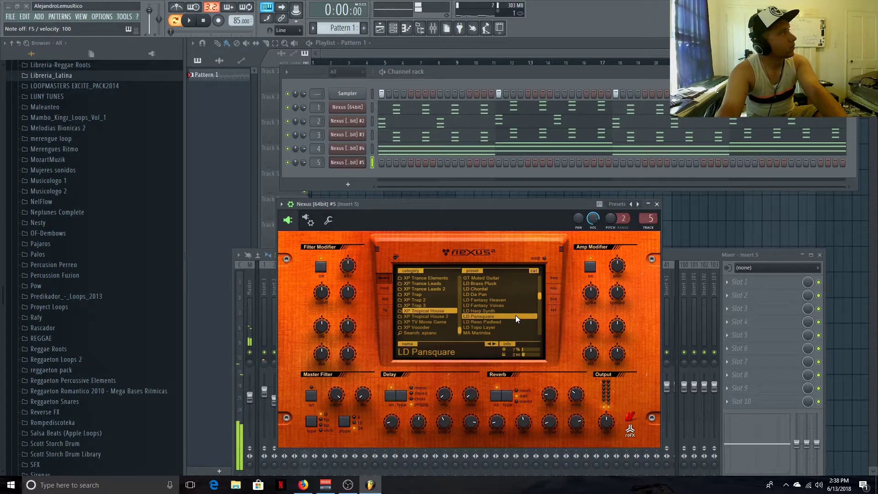
click(517, 321)
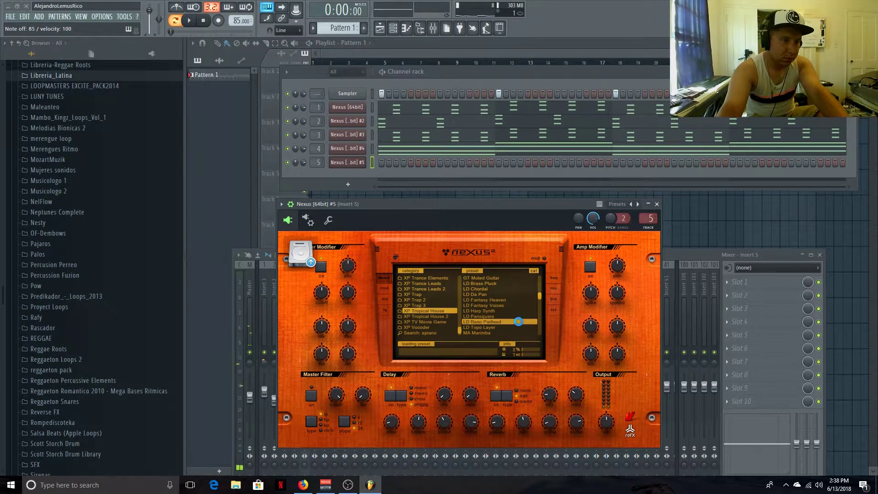
Audition LD Topo Layer, load LD Pansquare in Nexus #5 and close the instrument.
scroll(512, 308, down, 1)
click(509, 303)
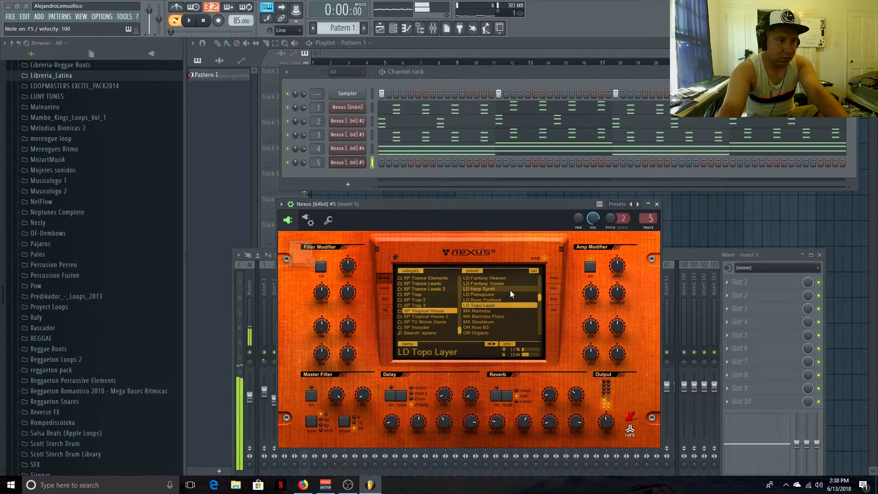
click(508, 294)
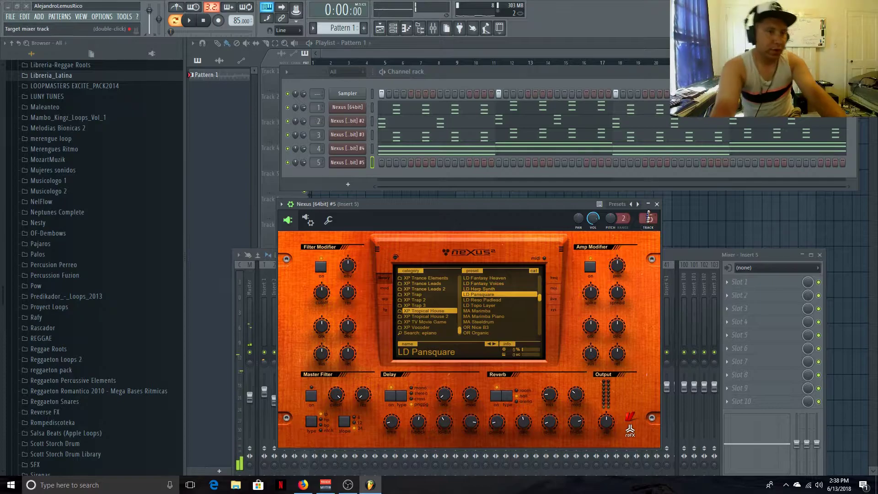
click(656, 204)
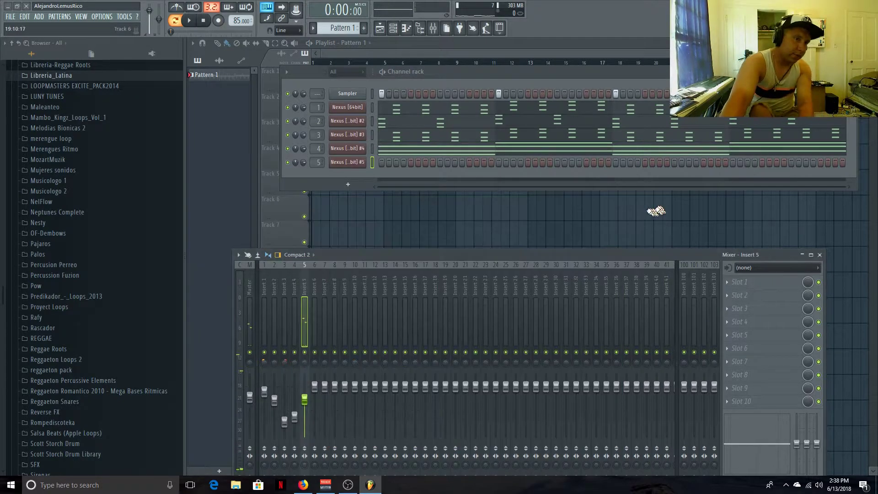
Open the Nexus #5 piano roll and sound a key to preview the loaded preset.
right_click(350, 162)
click(379, 163)
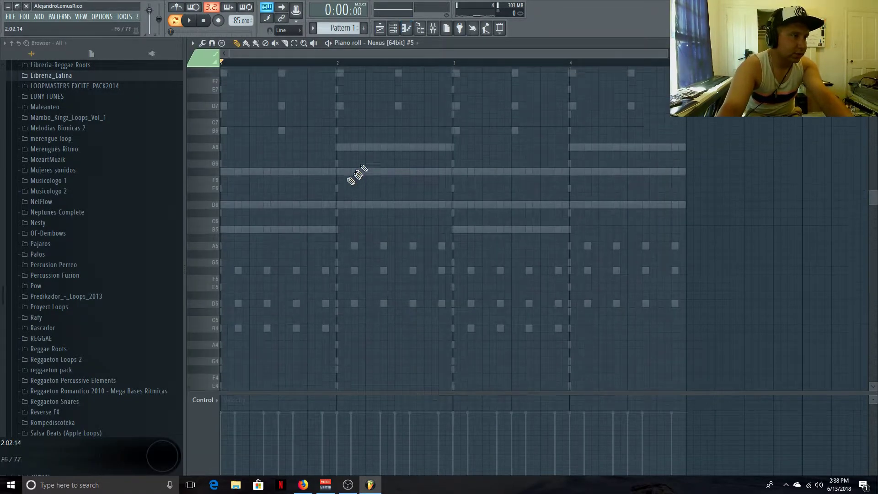
click(203, 193)
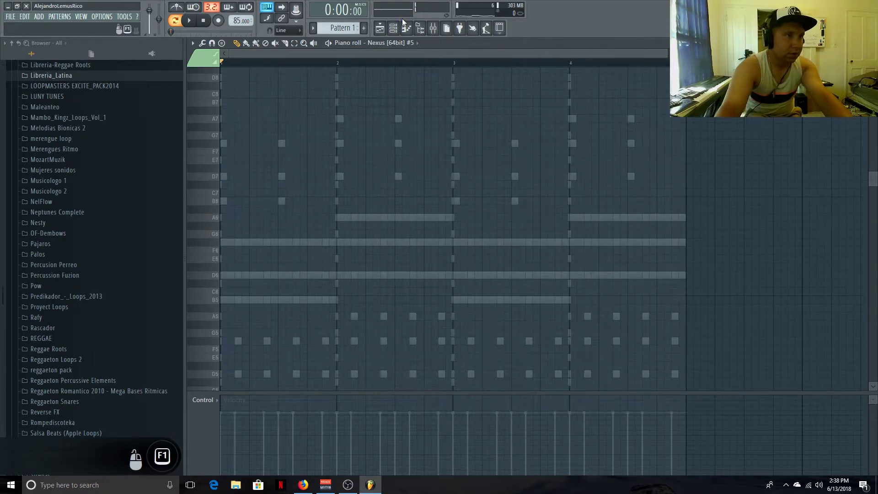
Audition GT Hawaiian Slide and GT Muted Guitar in Nexus #5, load GT Hawaiian Slide and close the instrument.
click(393, 28)
click(360, 165)
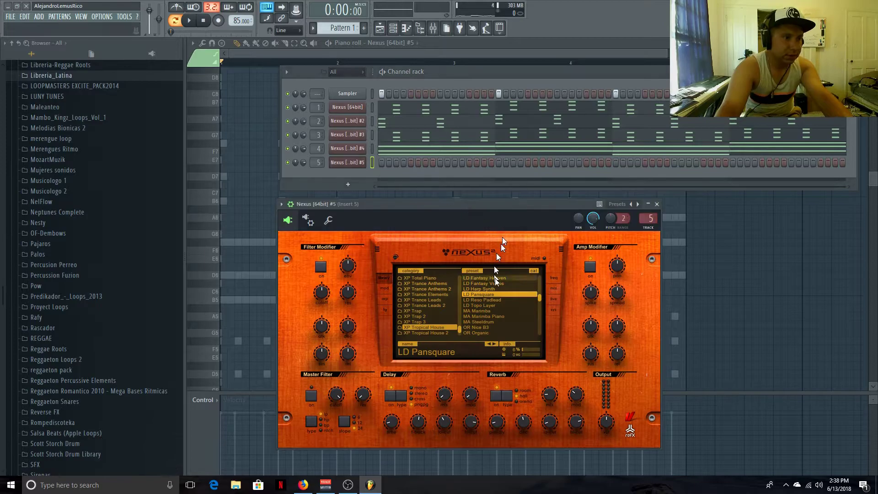
scroll(500, 299, down, 4)
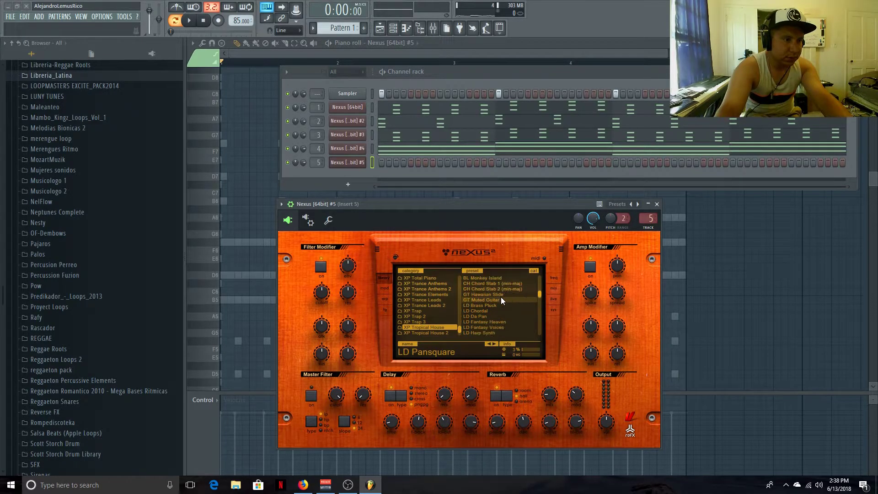
click(506, 293)
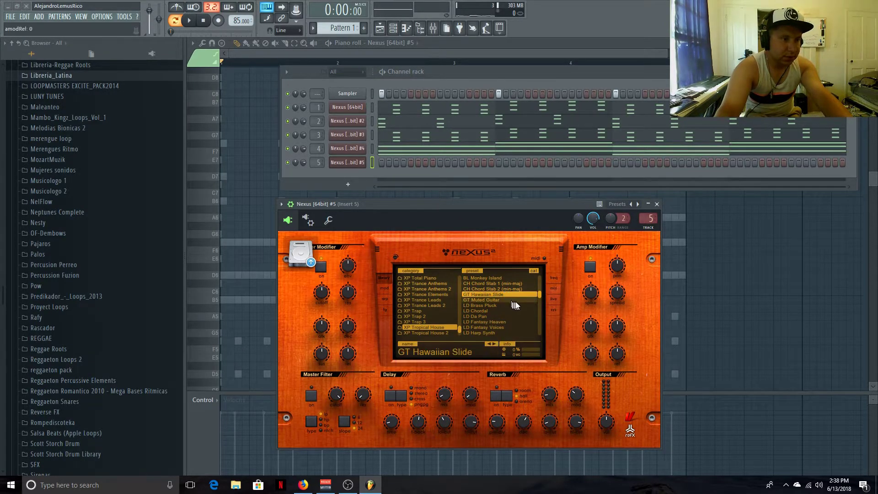
click(511, 301)
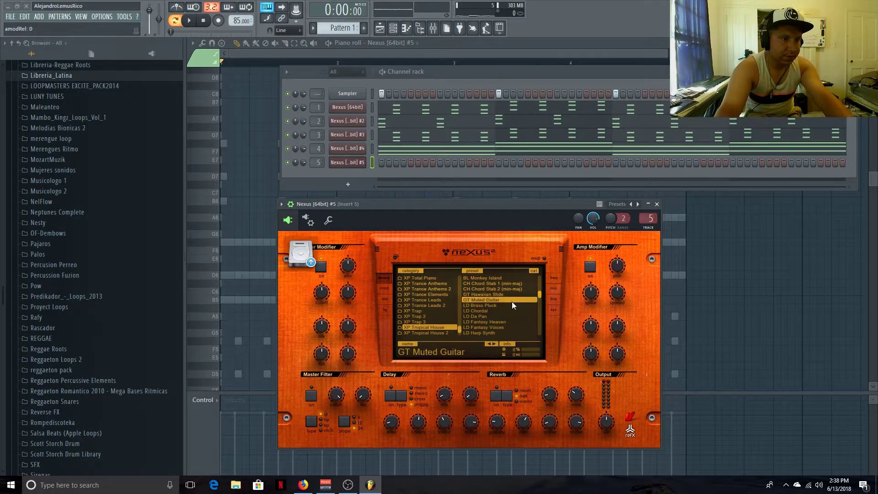
click(514, 293)
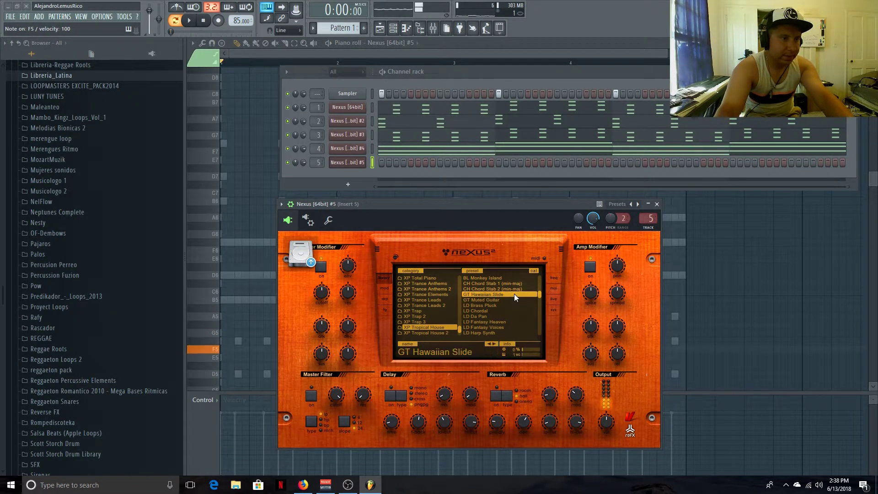
click(661, 206)
Open the piano roll of the Nexus #5 channel.
right_click(359, 162)
click(381, 162)
right_click(362, 162)
click(382, 163)
scroll(254, 270, up, 2)
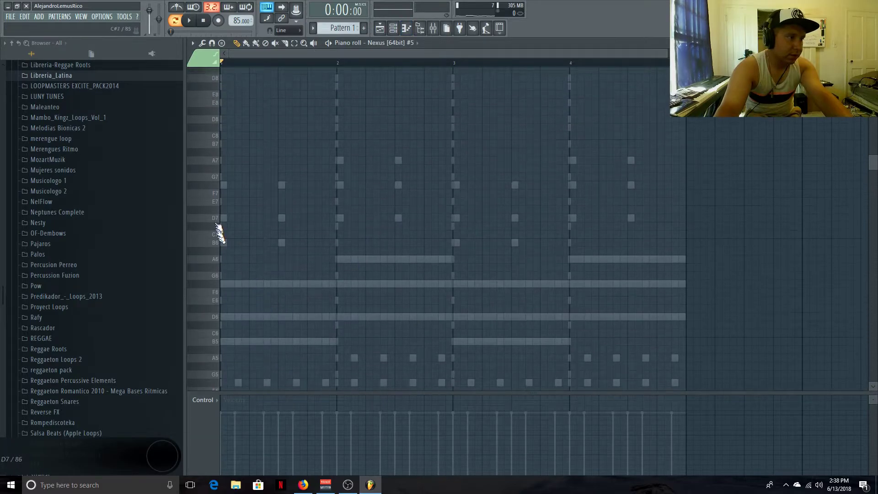
scroll(219, 201, down, 2)
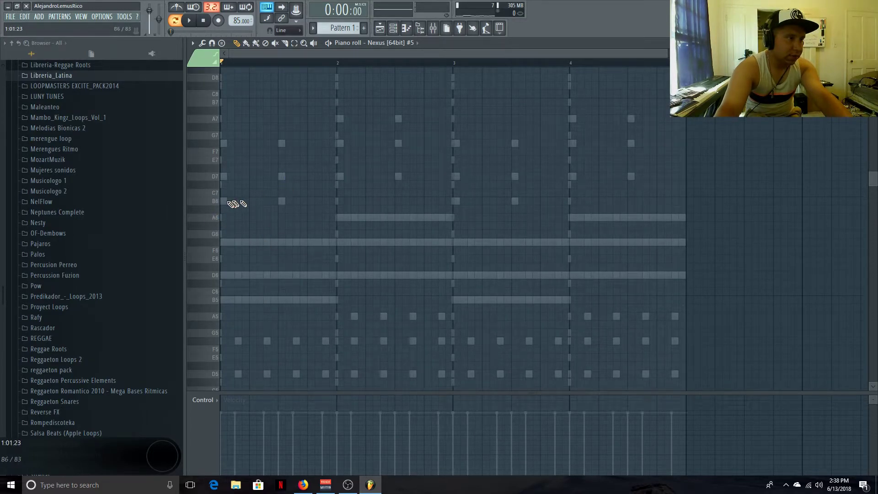
click(237, 225)
double_click(224, 201)
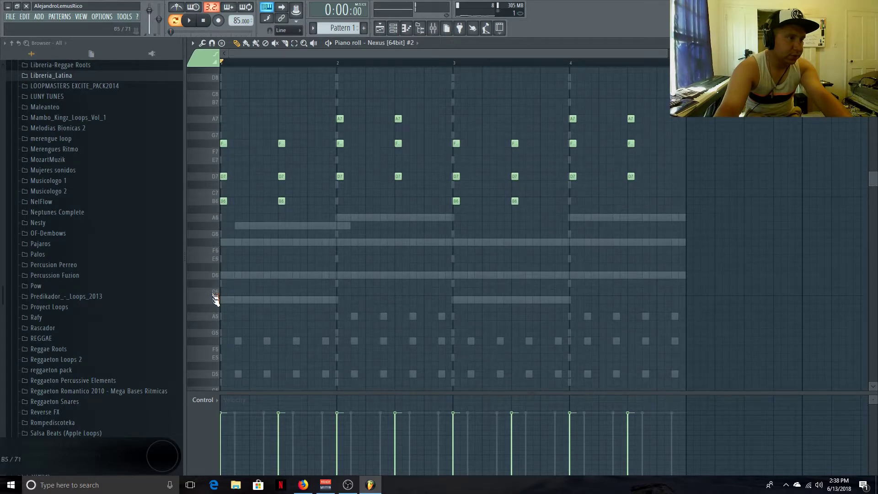
scroll(267, 274, down, 7)
scroll(266, 245, up, 6)
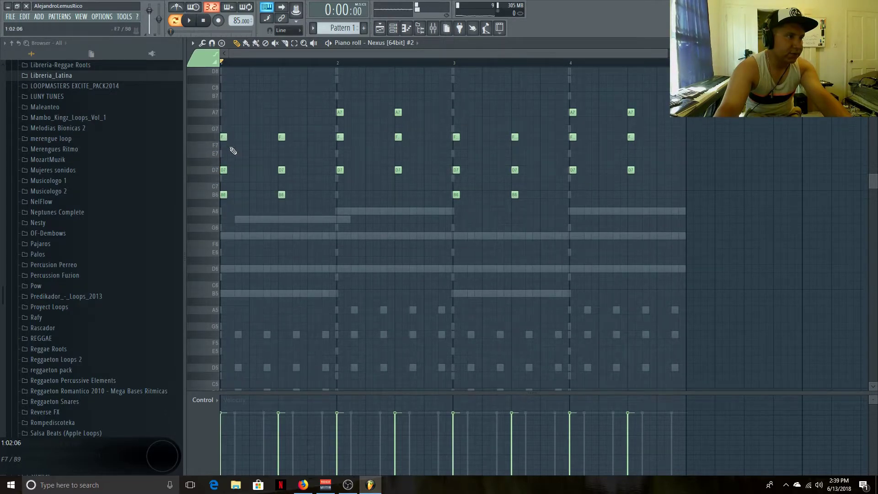
double_click(257, 218)
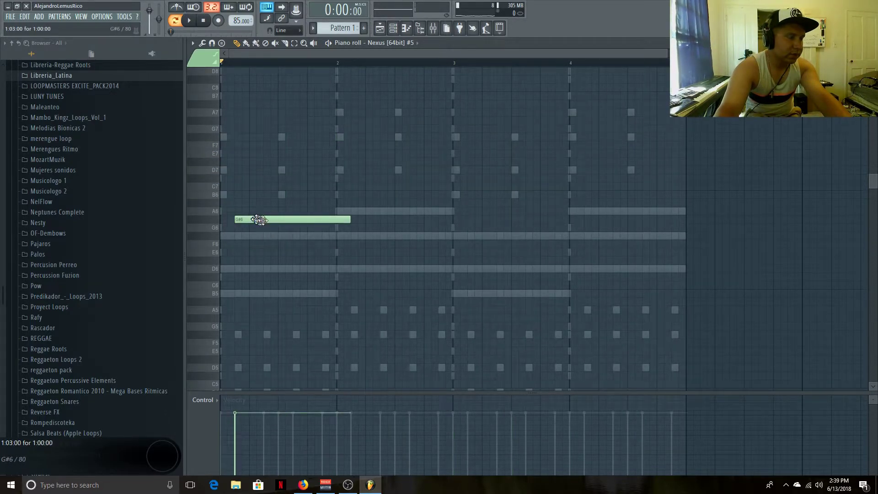
drag(348, 218, 224, 213)
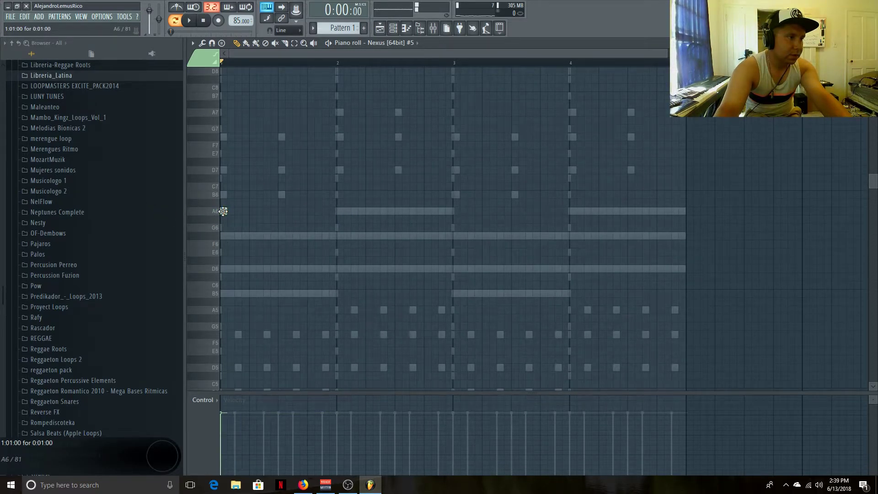
click(234, 194)
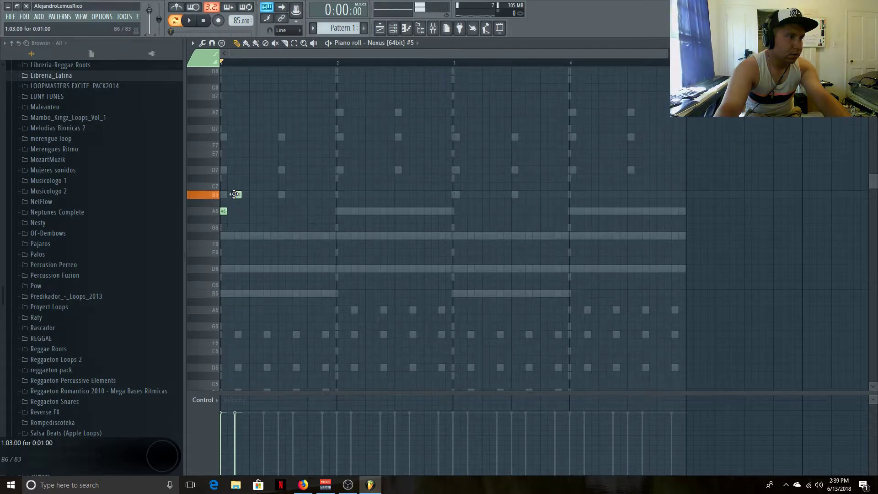
right_click(238, 194)
right_click(223, 210)
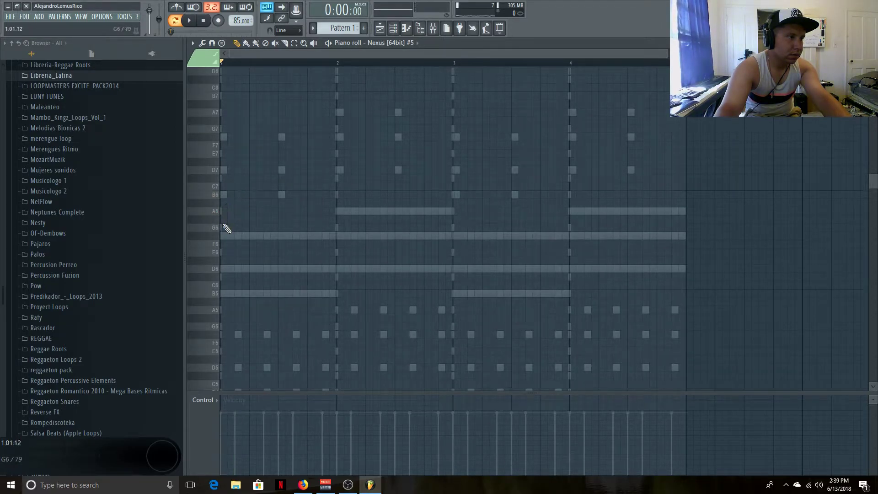
Place short E6, A6 and G6 notes on the first three eighth-note positions of bar 1 and play them back.
click(220, 252)
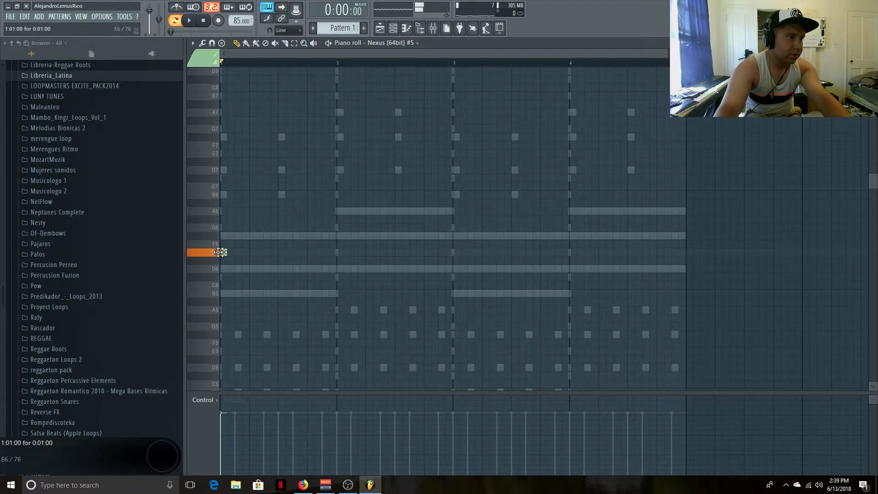
click(237, 228)
right_click(239, 227)
click(252, 228)
key(space)
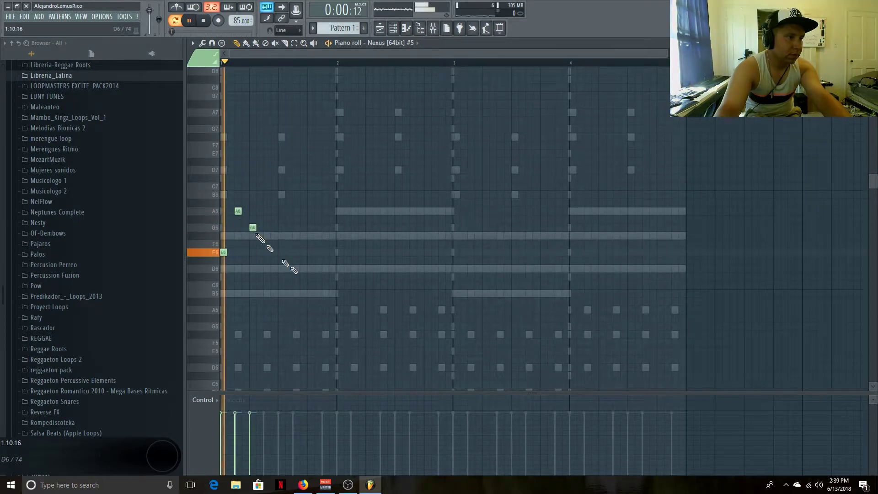
key(space)
key(space)
key(space)
key(space)
key(space)
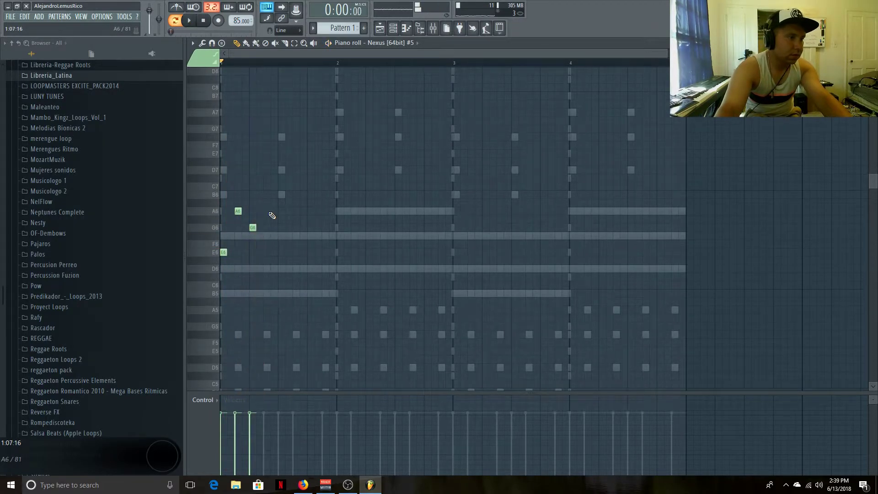
Add a short C#7 as the fourth eighth note and duplicate the four-note figure until it fills bars 1 and 2.
click(267, 178)
drag(302, 159, 212, 283)
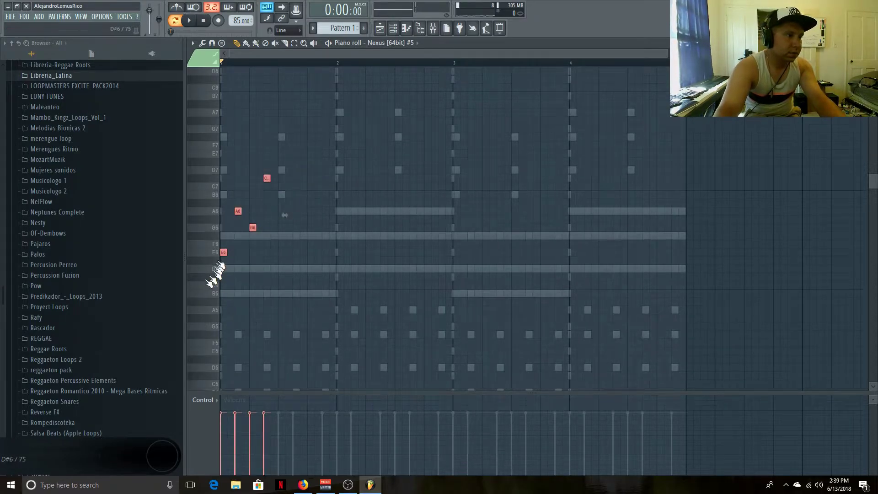
key(ctrl+b)
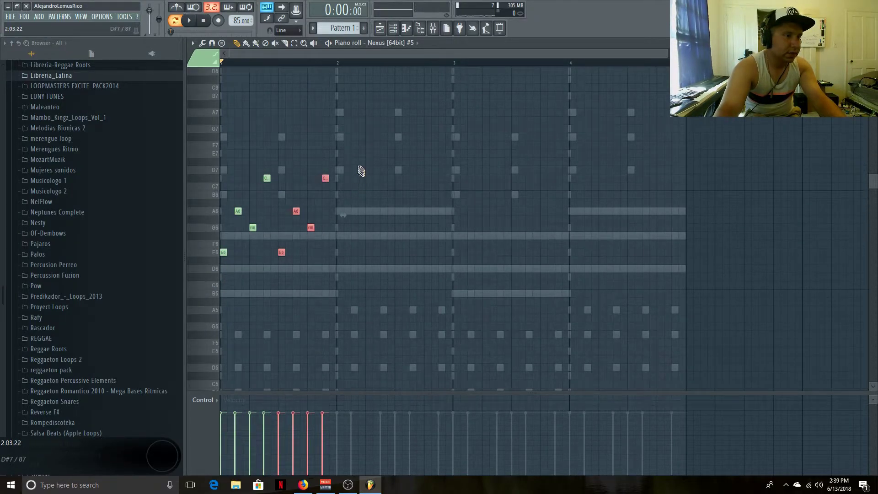
drag(354, 152, 207, 265)
key(ctrl+b)
drag(298, 247, 332, 245)
ctrl+click(355, 249)
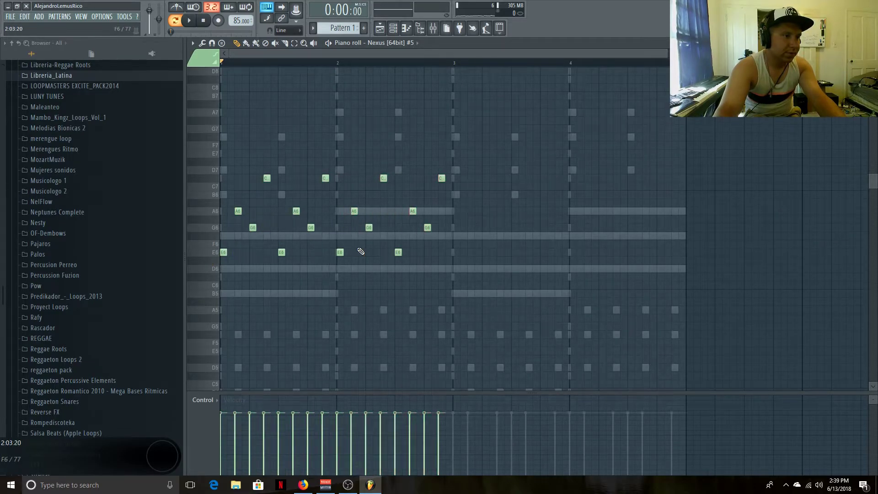
Play back the pattern and delete the four C#7 notes from bars 1 and 2.
scroll(356, 258, up, 1)
scroll(379, 160, down, 3)
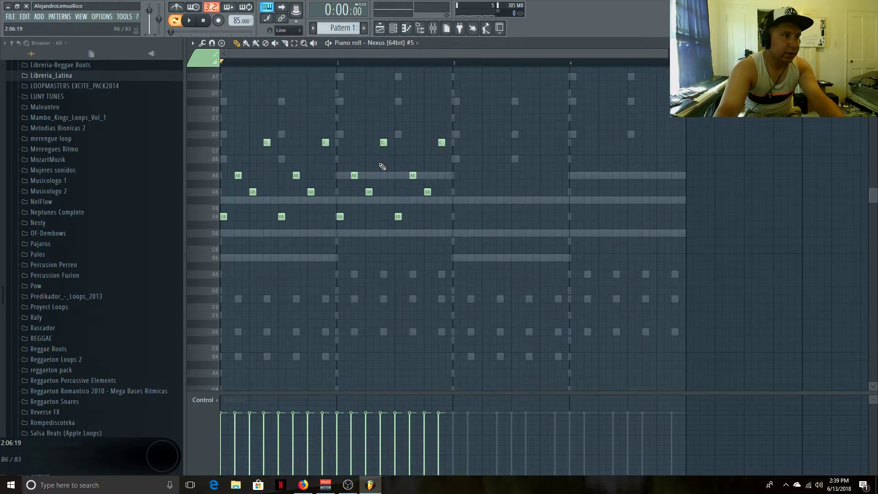
key(space)
key(space)
right_click(267, 142)
right_click(325, 143)
right_click(383, 142)
right_click(441, 142)
key(space)
Transpose the six bar 2 notes down three semitones so the figure starts on C#6 at the beginning of the bar.
drag(479, 139, 329, 261)
drag(339, 214, 390, 256)
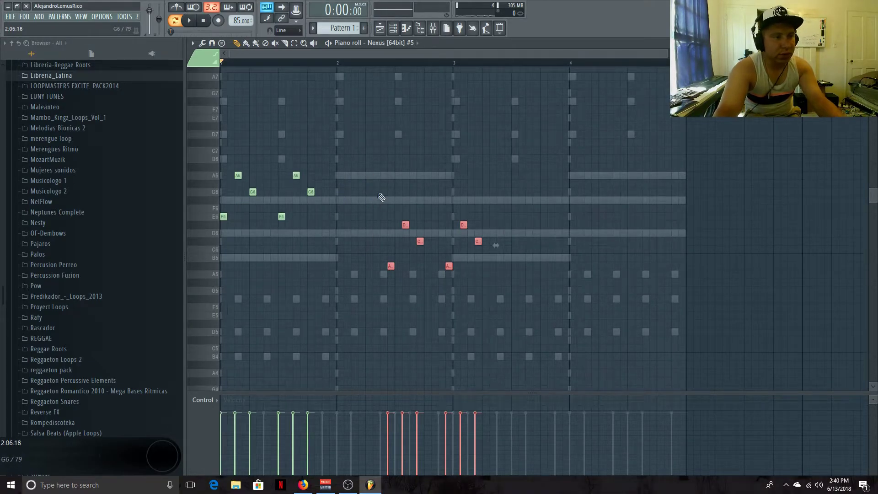
drag(388, 267, 337, 241)
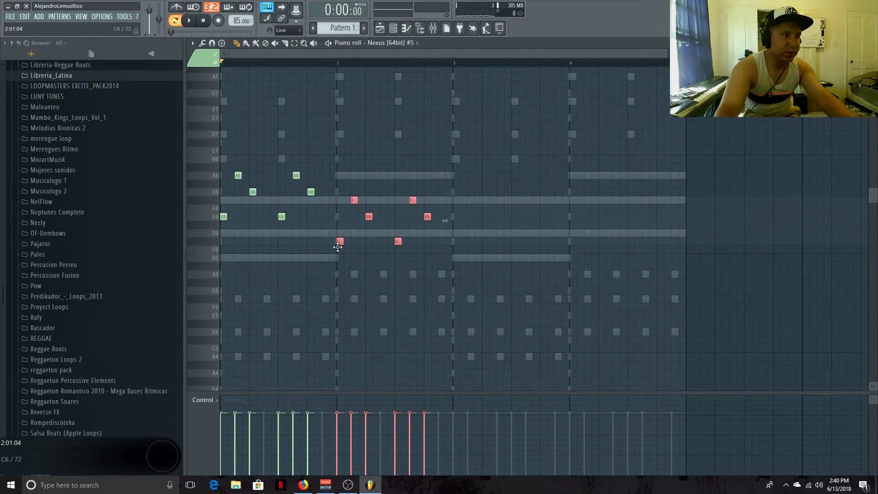
Try the bar 2 figure starting on A5 with its D6 notes raised to E6, and play it back.
drag(338, 244, 339, 278)
key(space)
ctrl+click(359, 275)
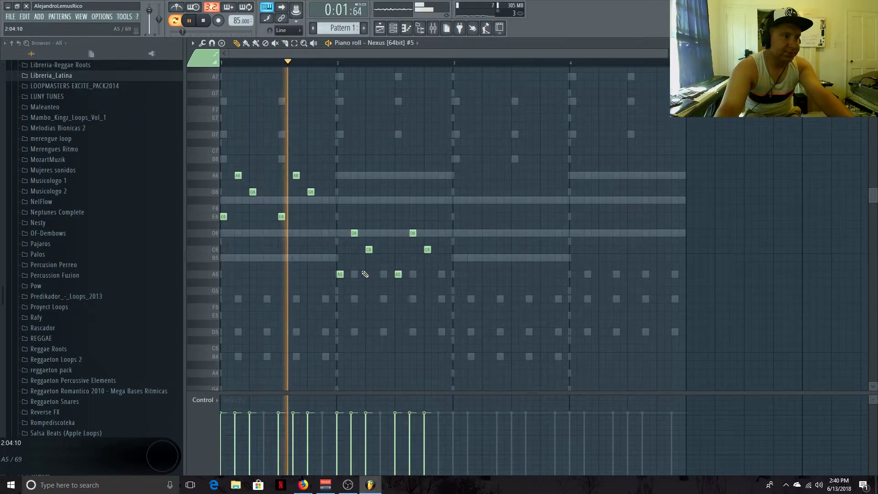
key(space)
drag(354, 233, 354, 217)
click(408, 230)
drag(407, 230, 407, 214)
key(space)
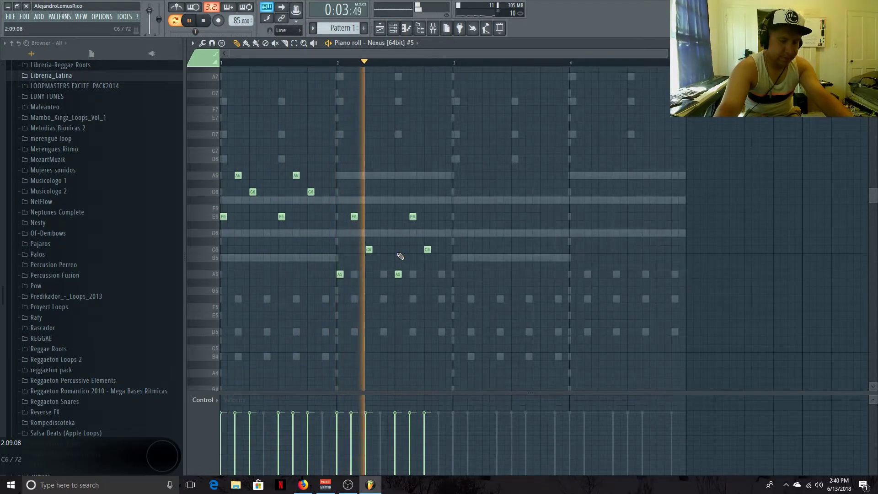
key(space)
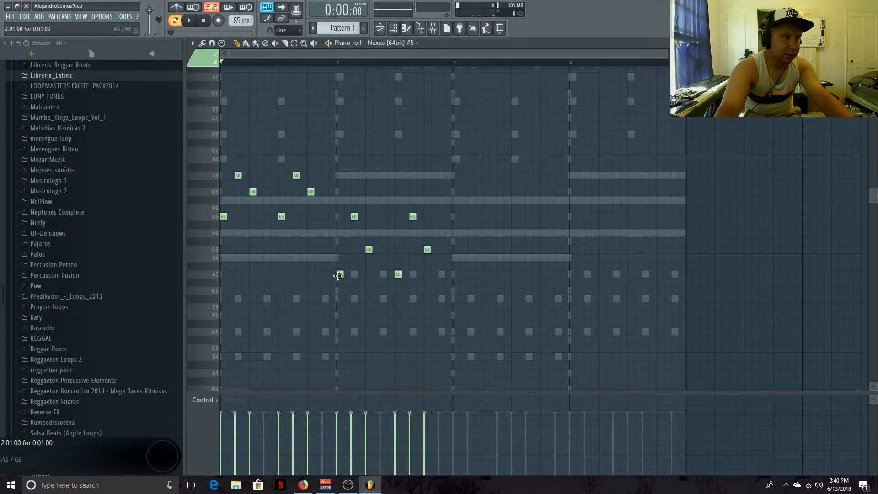
drag(338, 275, 339, 249)
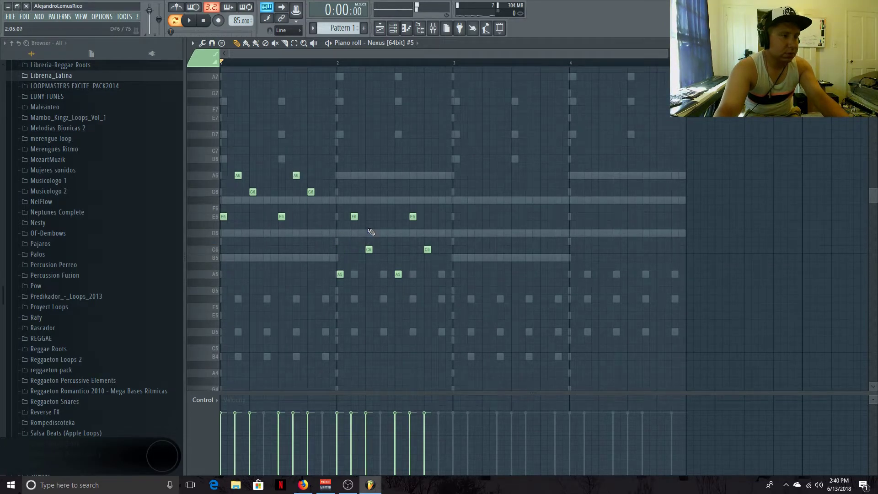
Undo the A5 variation in bar 2 back to the figure starting on C#6.
key(ctrl+alt+z)
key(ctrl+alt+z)
key(ctrl+alt+z)
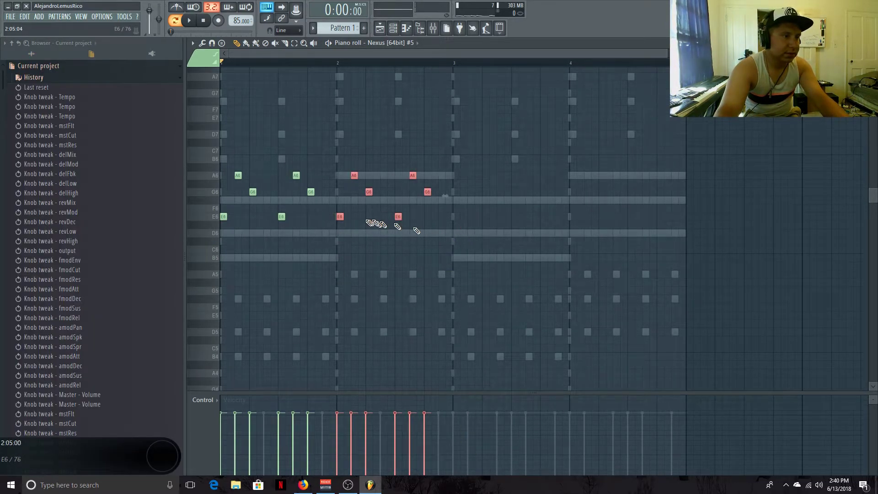
key(ctrl+alt+z)
key(ctrl+alt+z)
key(ctrl+alt+z)
Raise the two F#6 notes in bar 2 to G6 and play back the melody.
mouse_move(351, 204)
mouse_down()
mouse_move(352, 216)
mouse_move(355, 192)
mouse_up()
drag(413, 198, 411, 191)
key(space)
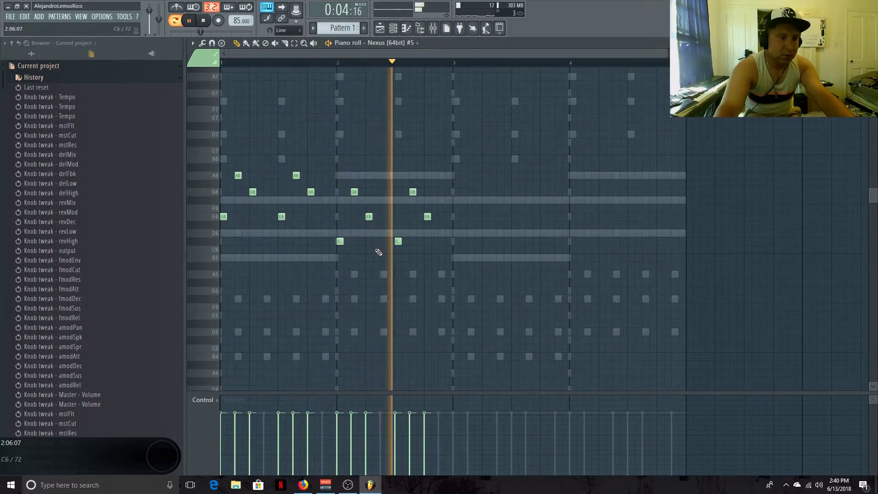
key(space)
Duplicate the whole two-bar melody into bars 3 and 4 and play it back.
key(ctrl+a)
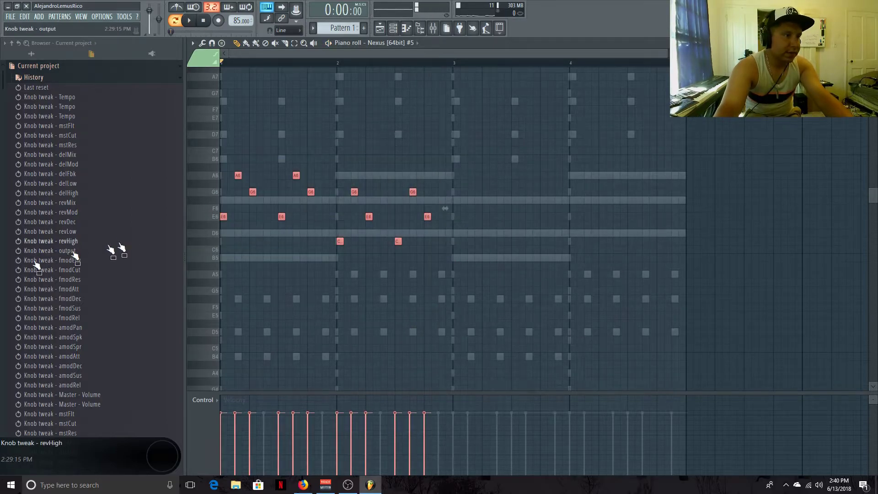
key(ctrl+b)
drag(410, 197, 451, 194)
key(space)
ctrl+click(443, 169)
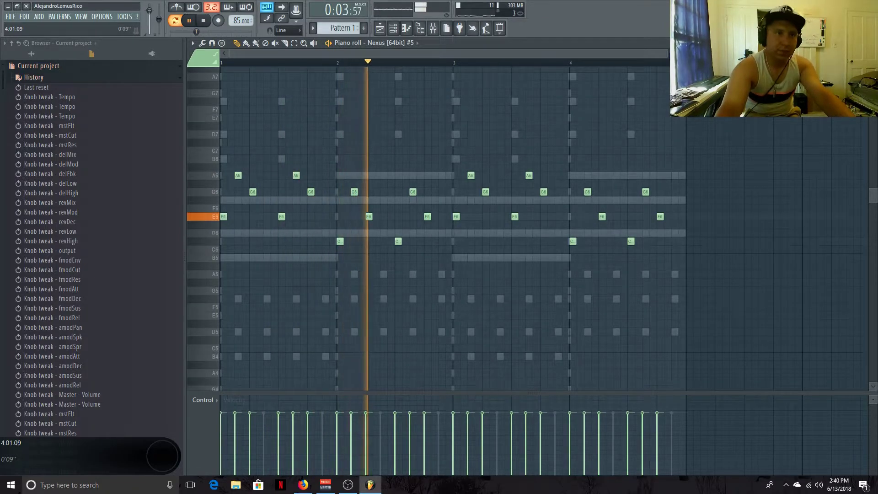
key(space)
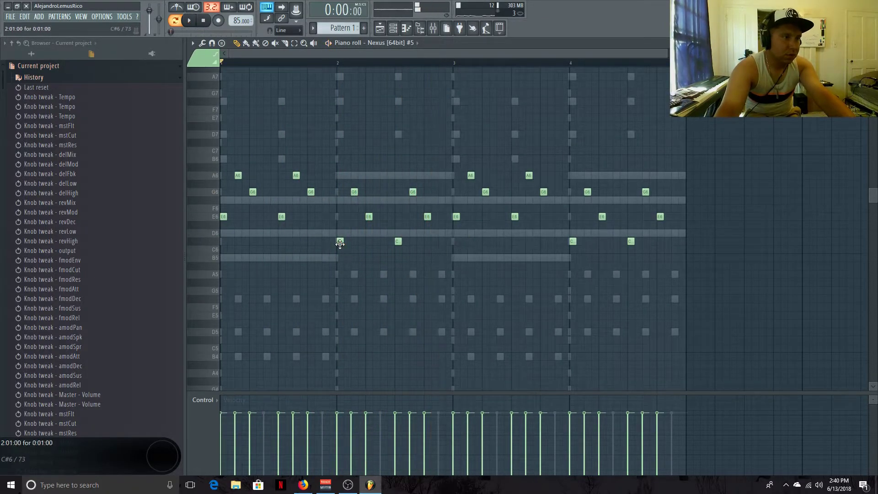
Lower the four C#6 notes in bars 2 and 4 to B5 during playback and close the piano roll.
drag(340, 241, 340, 258)
key(space)
drag(397, 241, 397, 258)
drag(573, 245, 572, 262)
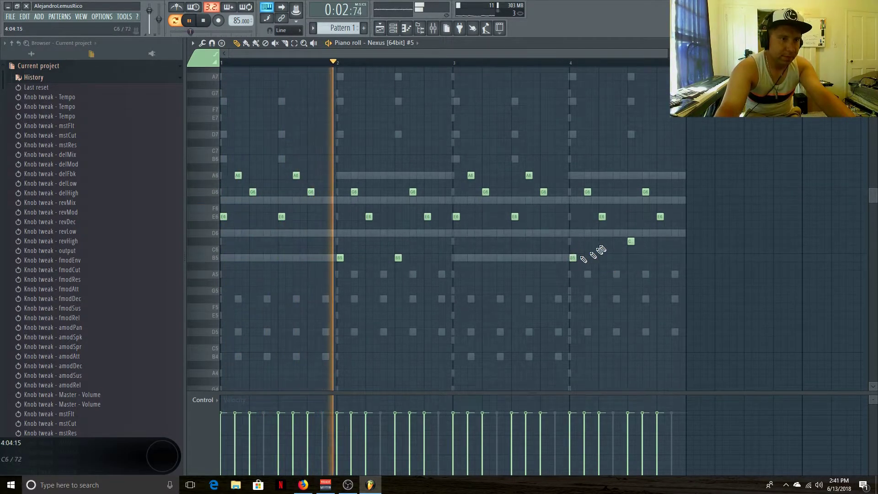
drag(629, 242, 628, 261)
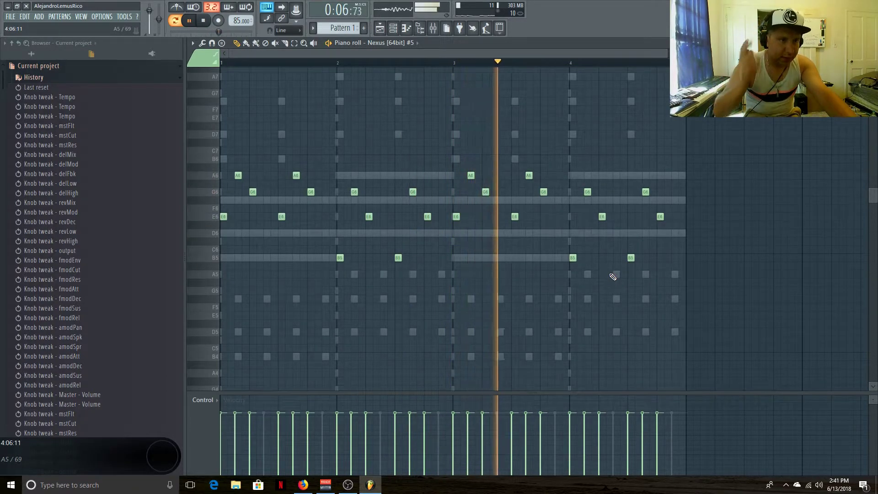
key(space)
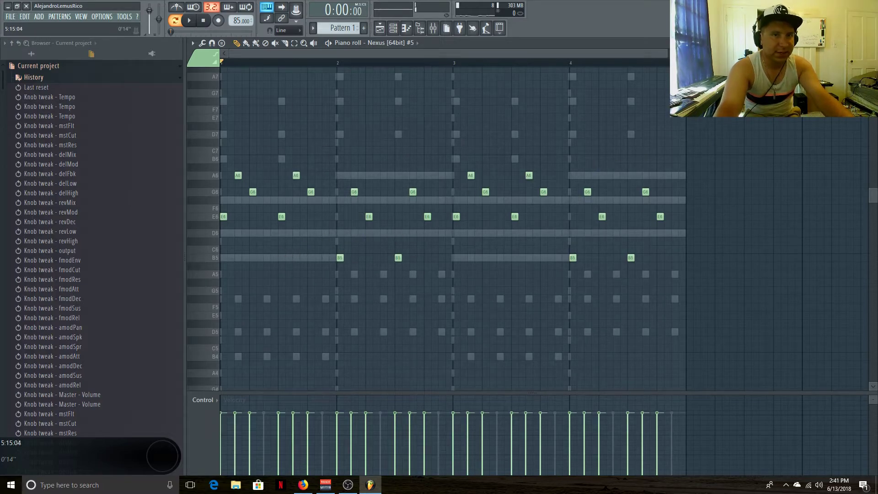
click(871, 43)
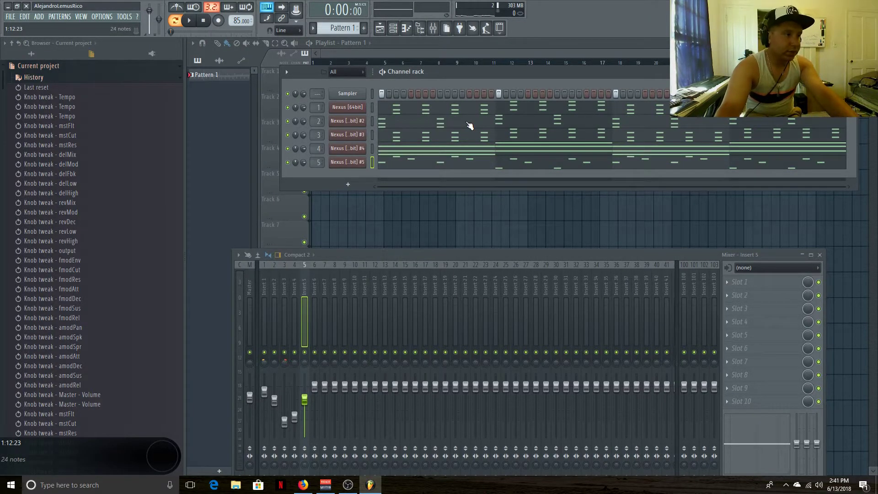
Find the VPE3 Dance Kicks folder inside Vengeance Drums, Pop_Essentials_Vol_3, VPE3 Bassdrums in the full sample library.
click(64, 78)
click(39, 57)
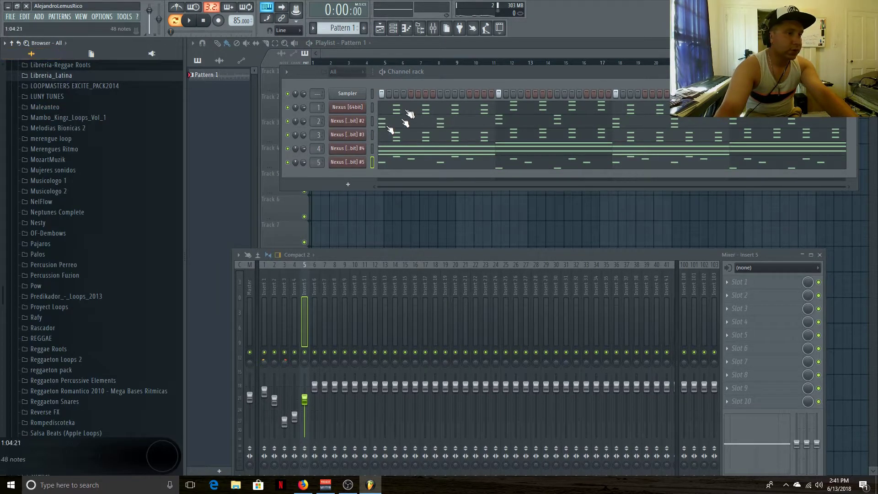
scroll(97, 191, up, 10)
scroll(98, 188, up, 8)
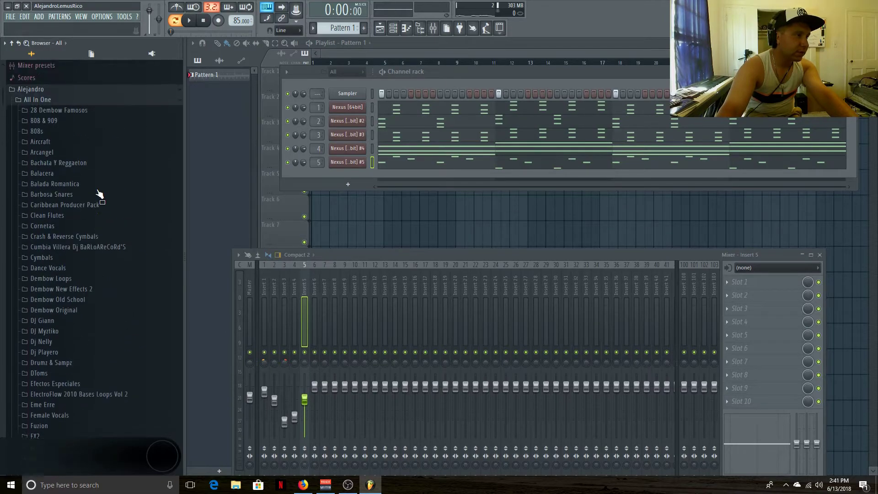
click(58, 109)
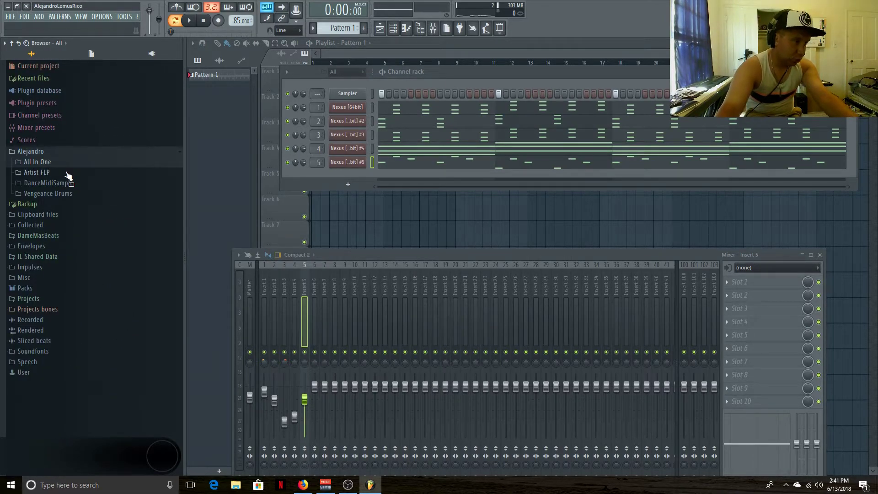
click(67, 174)
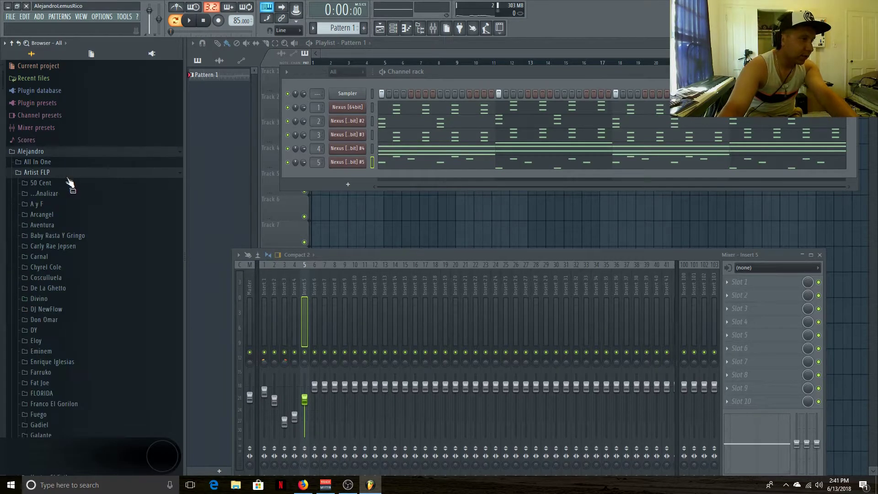
click(64, 174)
click(64, 194)
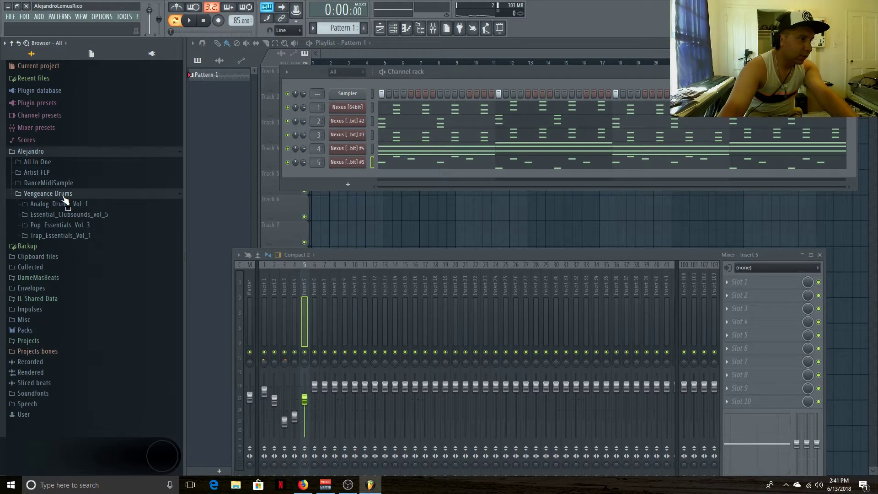
click(77, 225)
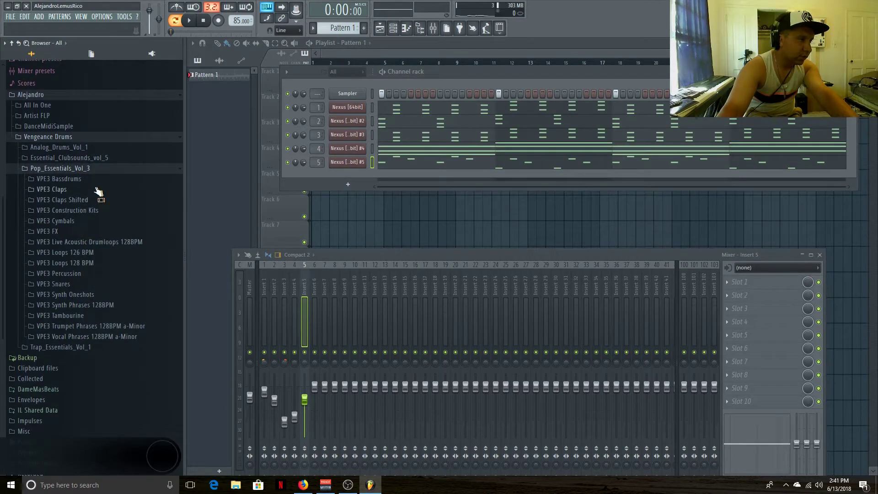
click(92, 182)
click(105, 200)
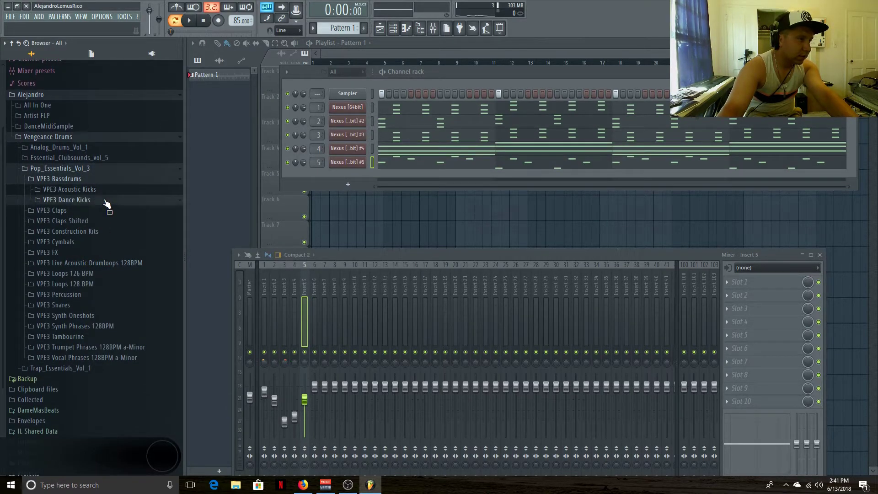
Audition the samples VPE3 Dance Kick 01 to 05.
click(103, 134)
click(104, 142)
click(107, 152)
click(109, 161)
click(112, 171)
click(105, 134)
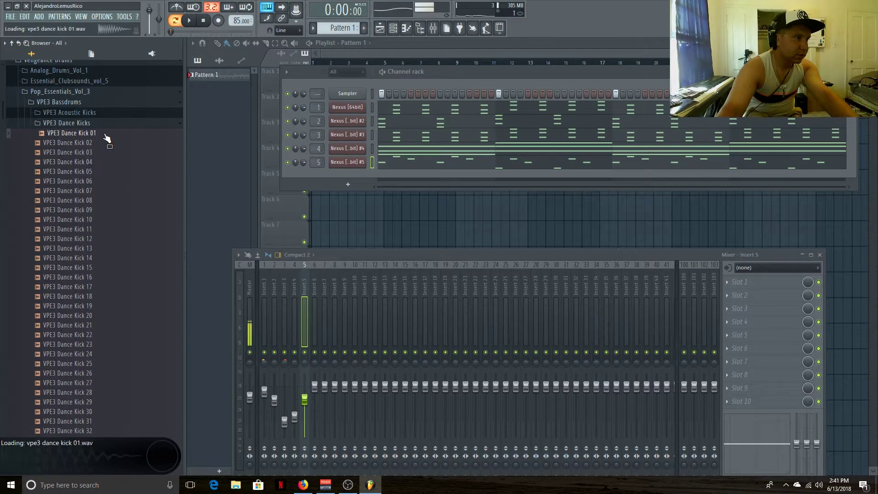
Add VPE3 Dance Kick 01 as a channel on mixer track 10 and lower the volume of inserts 10 to 16, with insert 10 at 80%.
drag(105, 136, 316, 156)
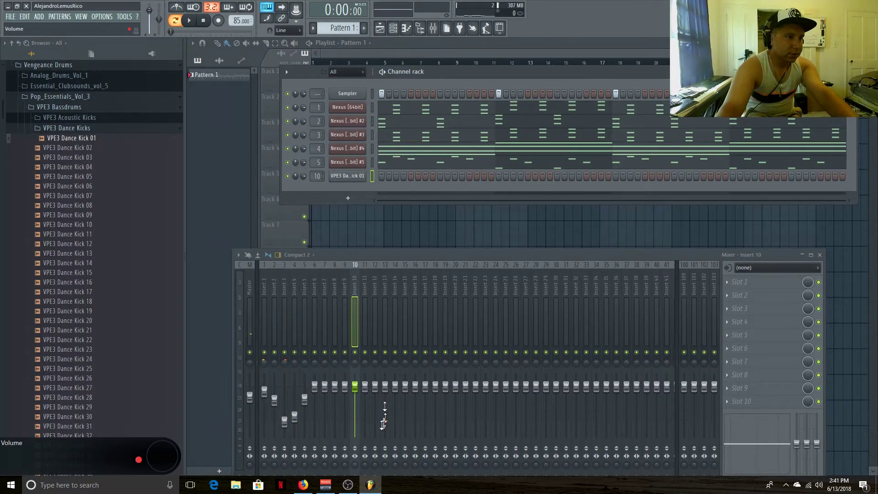
drag(355, 386, 355, 389)
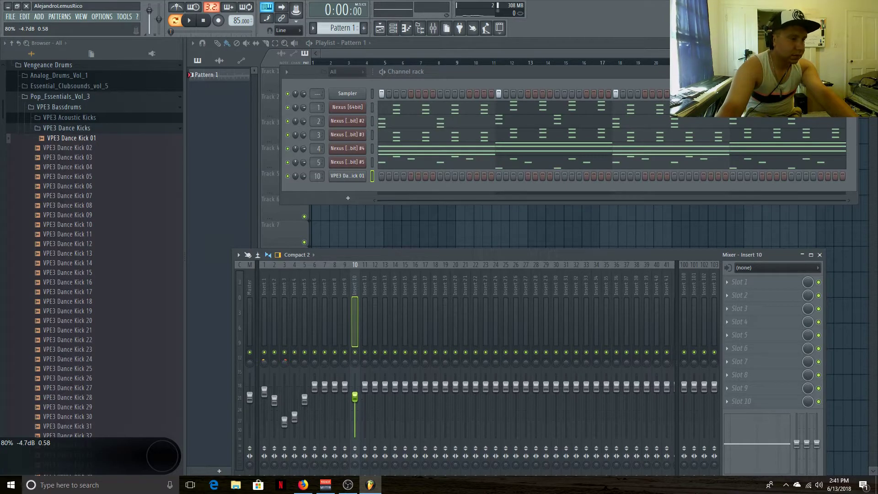
drag(365, 388, 415, 392)
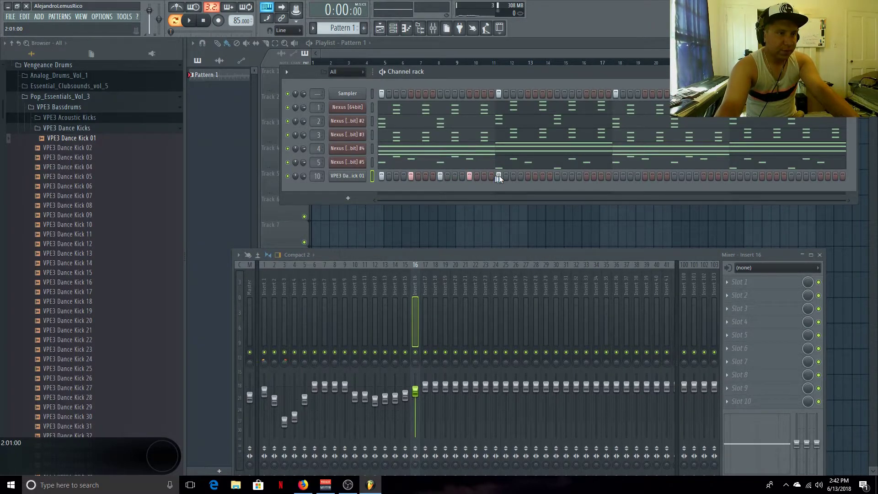
Place VPE3 Dance Kick 01 hits on steps 5, 9 and 13 of bar 2.
click(527, 176)
click(557, 176)
click(586, 176)
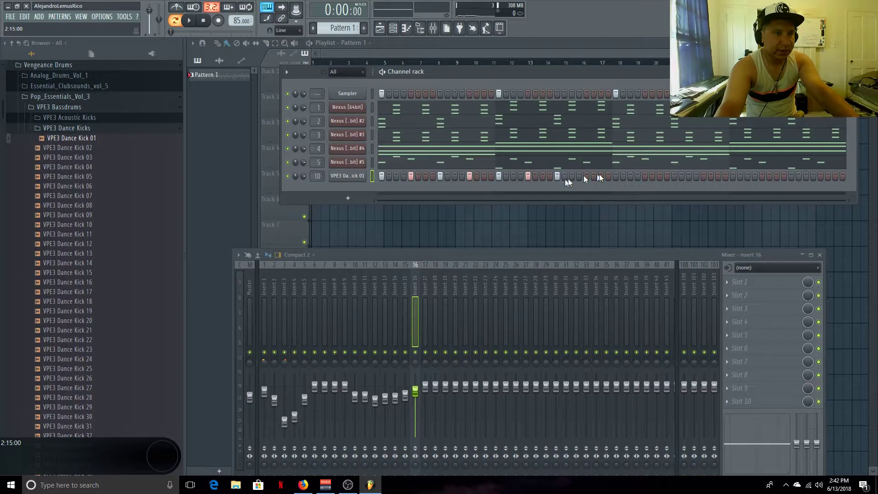
Audition VPE3 Dance Kick 01 to 10 and add VPE3 Dance Kick 09 as a channel on mixer track 11.
click(102, 140)
click(112, 147)
click(113, 158)
click(111, 166)
click(111, 176)
click(113, 185)
click(114, 196)
click(114, 205)
click(114, 215)
click(113, 224)
click(115, 216)
drag(117, 222, 317, 196)
Replace the Dance Kick 01 hits on steps 5 and 13 of bars 1 and 2 with VPE3 Dance Kick 09 and play back the beat.
click(411, 189)
key(space)
click(469, 189)
click(528, 189)
click(528, 176)
click(586, 176)
click(586, 189)
key(space)
Extend the kicks through bars 3 and 4, with Dance Kick 01 on steps 1 and 9 and Dance Kick 09 on steps 5 and 13.
click(674, 175)
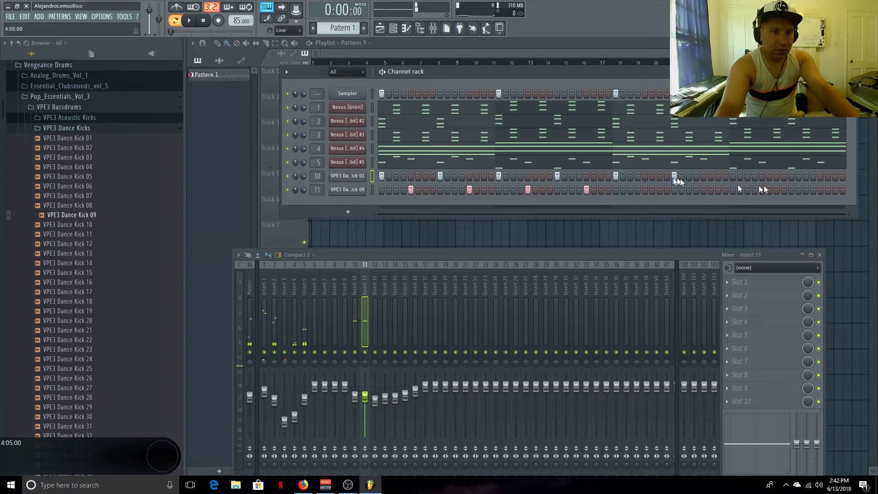
click(791, 175)
click(644, 190)
click(652, 189)
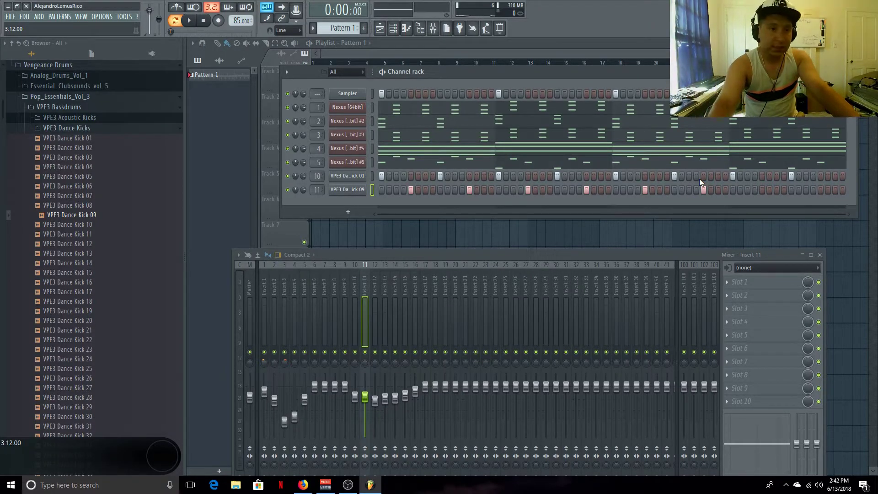
click(820, 189)
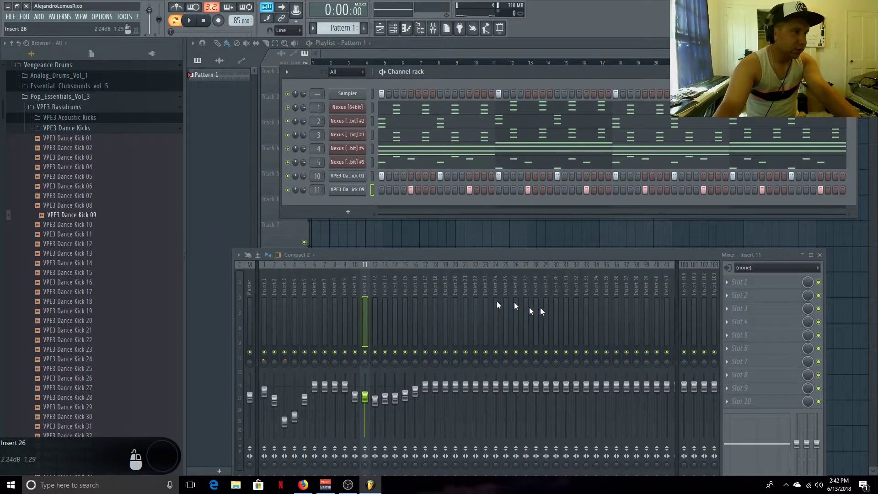
Switch from the VPE3 Bassdrums folder to VPE3 Snares and audition the first few snare samples.
click(65, 109)
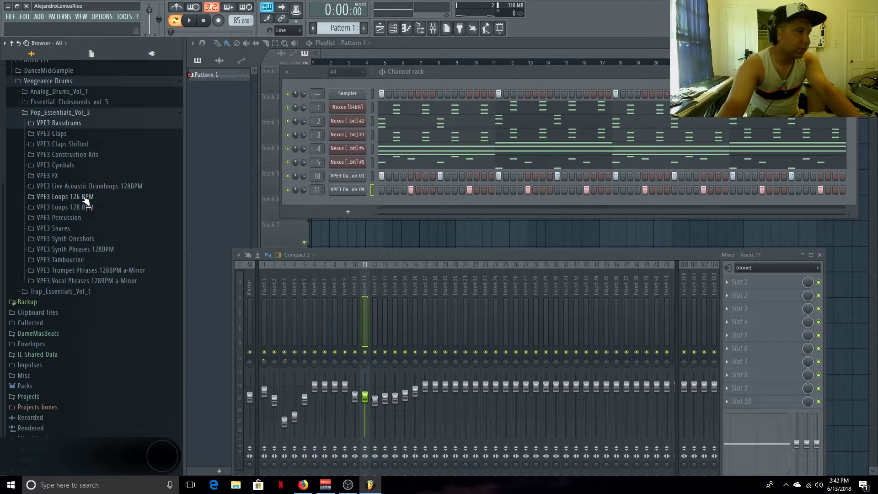
click(64, 228)
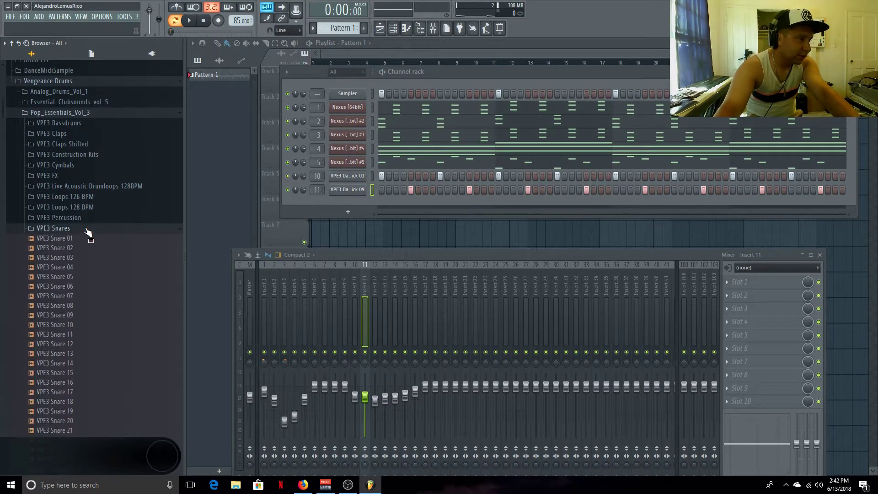
drag(93, 250, 137, 245)
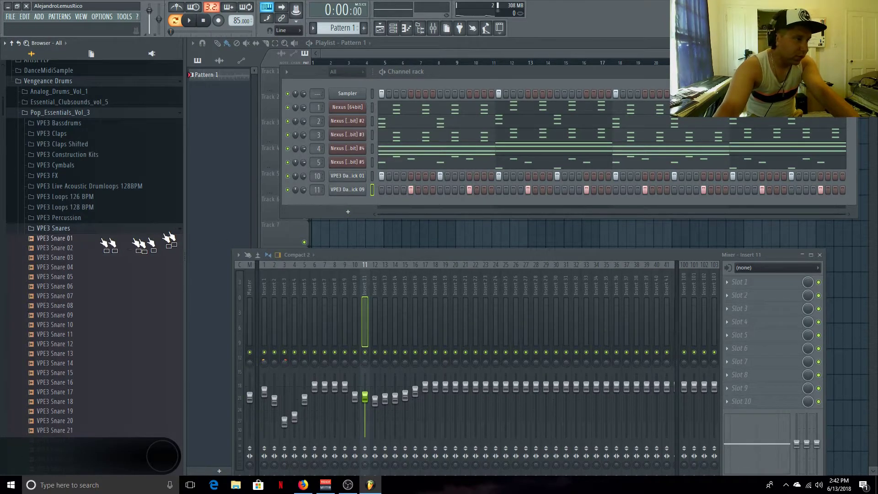
click(97, 238)
click(98, 248)
click(98, 258)
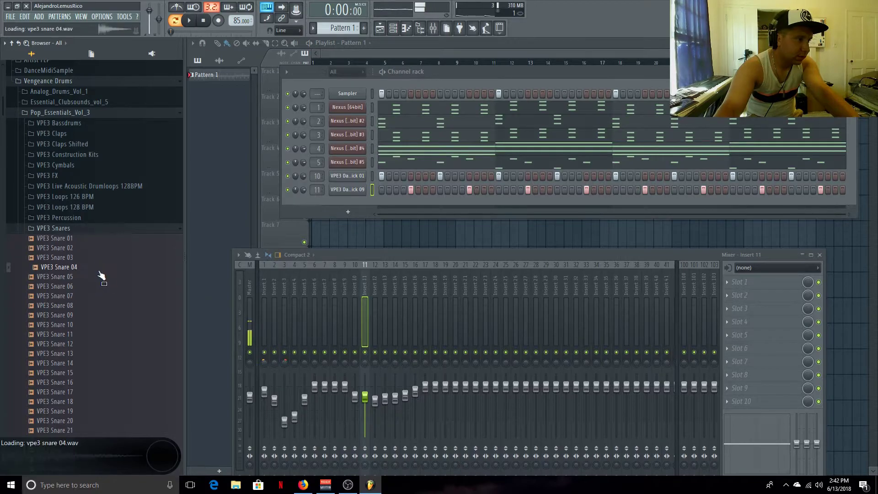
Add VPE3 Snare 03 as a channel with hits on steps 4, 7, 12 and 15 of every bar and play back the beat.
drag(98, 259, 373, 201)
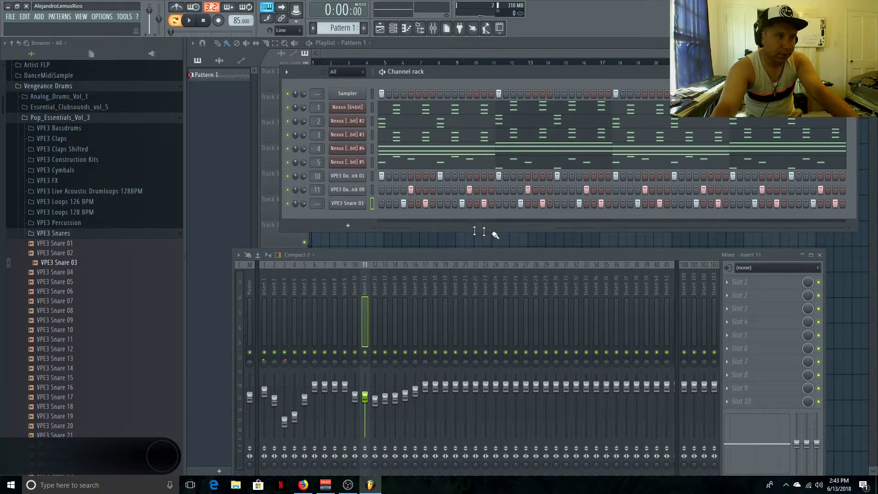
key(space)
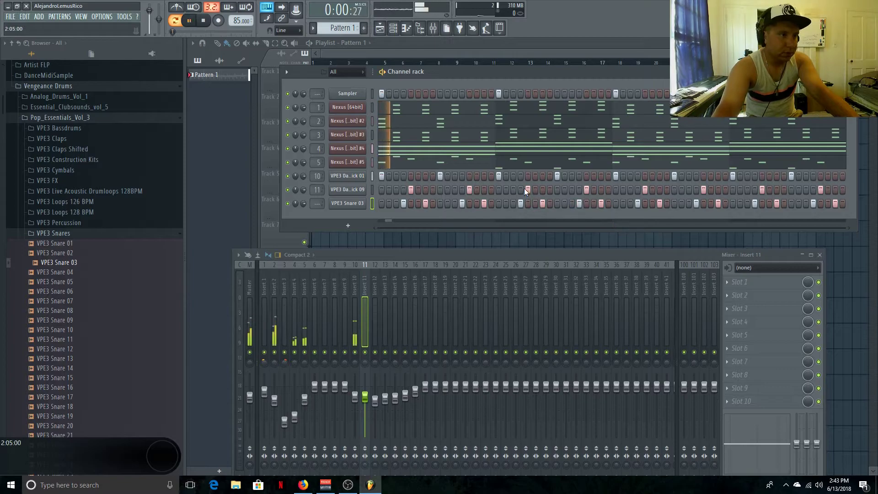
key(space)
Route the snare channel to mixer track 12, lower its volume slightly and play back the beat.
drag(317, 204, 316, 187)
drag(375, 399, 375, 401)
key(space)
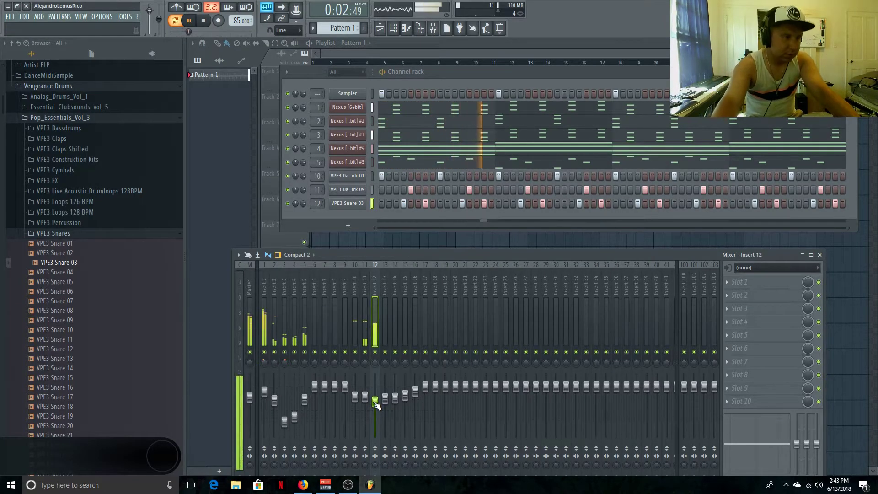
key(space)
Audition VPE3 Snare 04 and 05, replace the snare channel's sample with VPE3 Snare 05 and play back the beat.
click(101, 272)
click(102, 281)
drag(109, 286, 352, 209)
key(space)
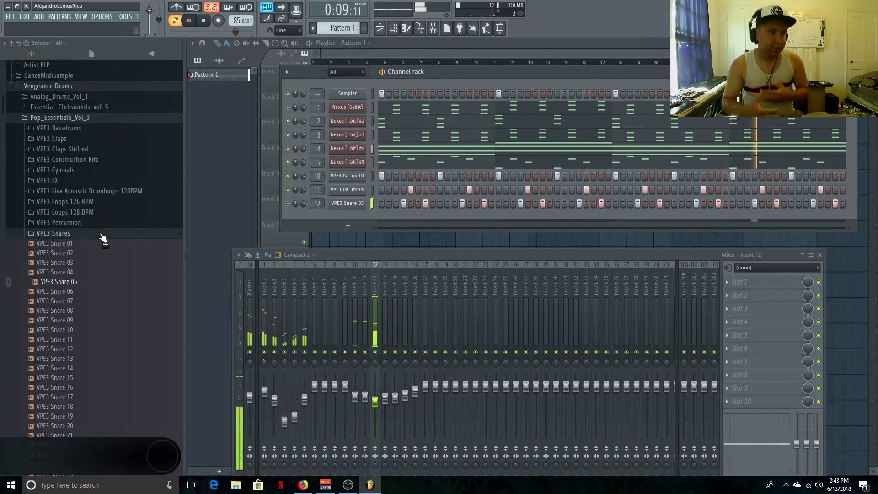
key(space)
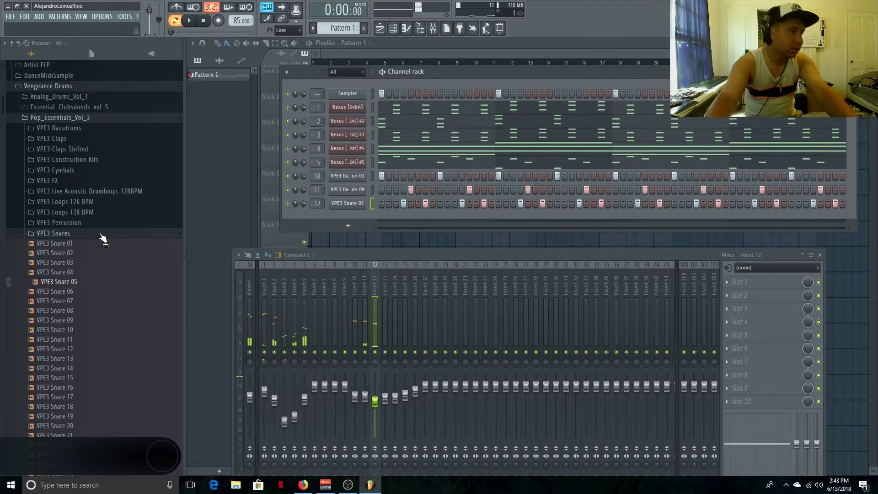
Browse to VPE3 Closed Hihats under VPE3 Cymbals and add VPE3 Closed Hihat 02 as a new channel.
click(102, 236)
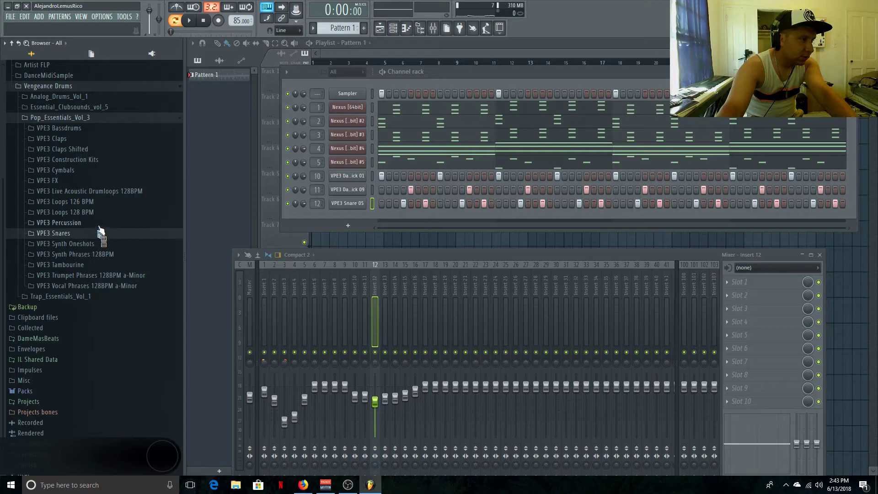
click(92, 169)
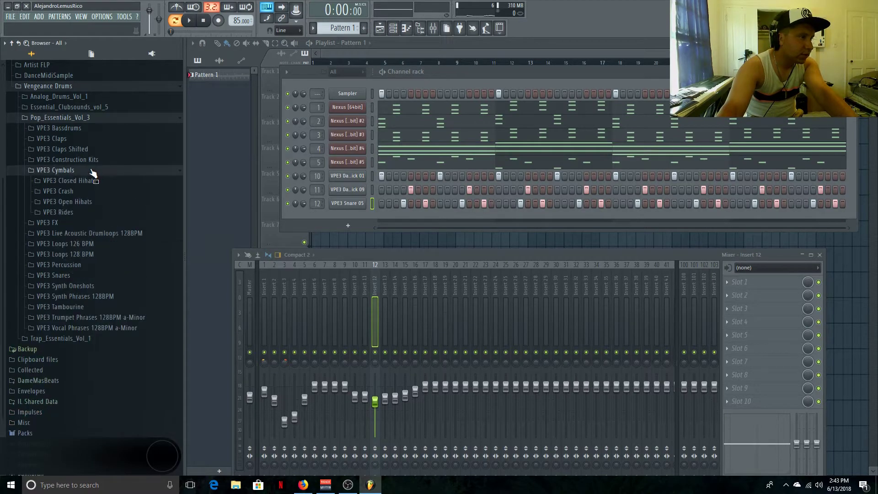
click(98, 185)
click(105, 152)
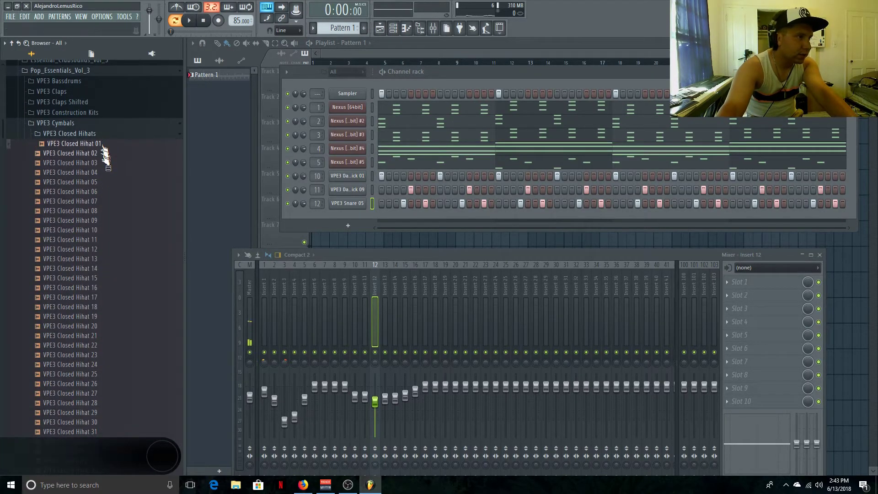
drag(105, 161, 348, 218)
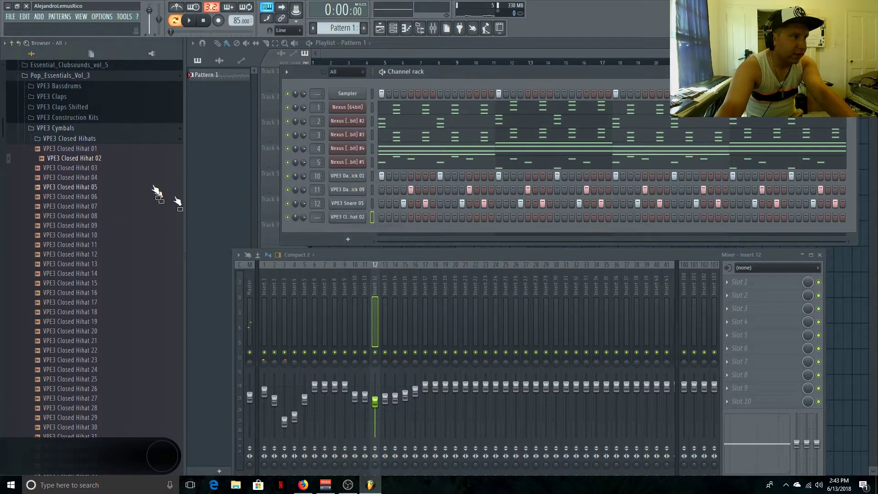
Place VPE3 Closed Hihat 02 hits on steps 3 and 11 of all four bars.
click(395, 216)
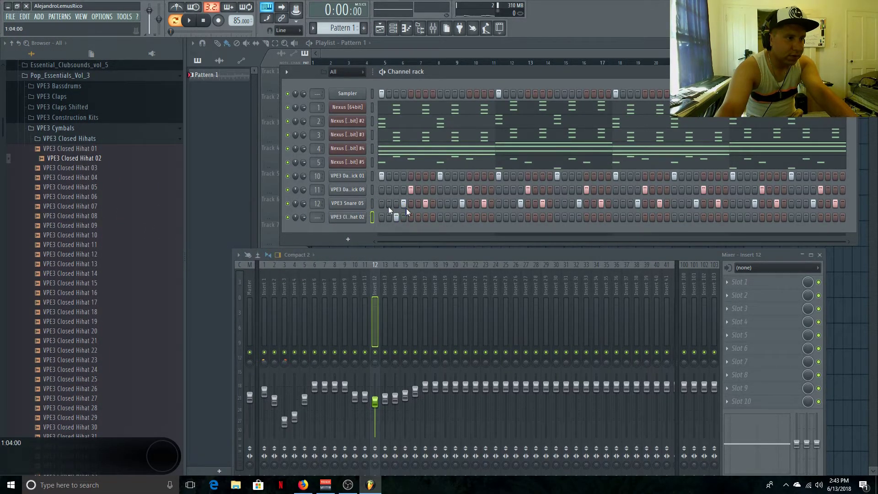
click(456, 217)
click(513, 218)
click(572, 217)
click(630, 218)
click(688, 217)
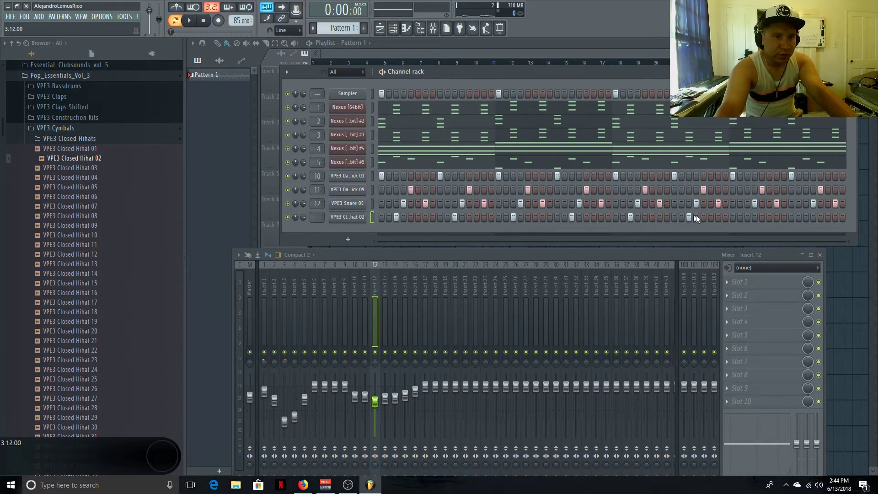
click(805, 217)
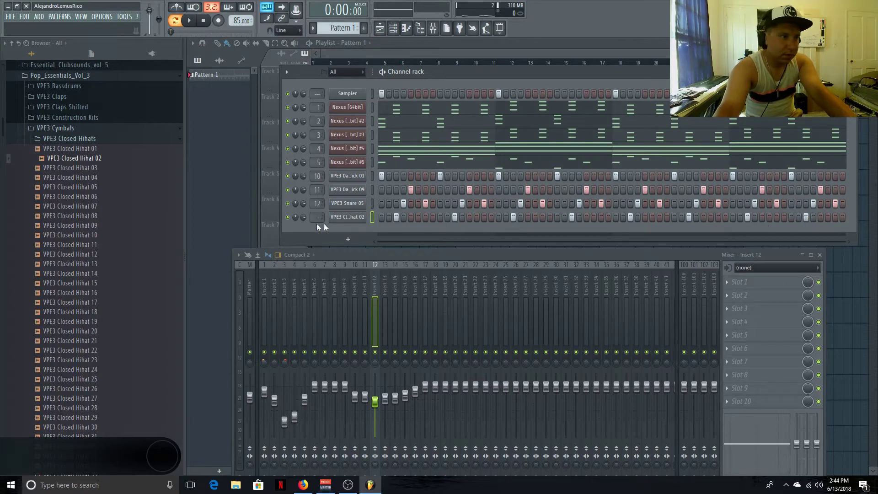
Route the closed hihat channel to mixer track 13, lower its volume to about 34% and play back the beat.
drag(319, 219, 319, 196)
drag(392, 398, 392, 415)
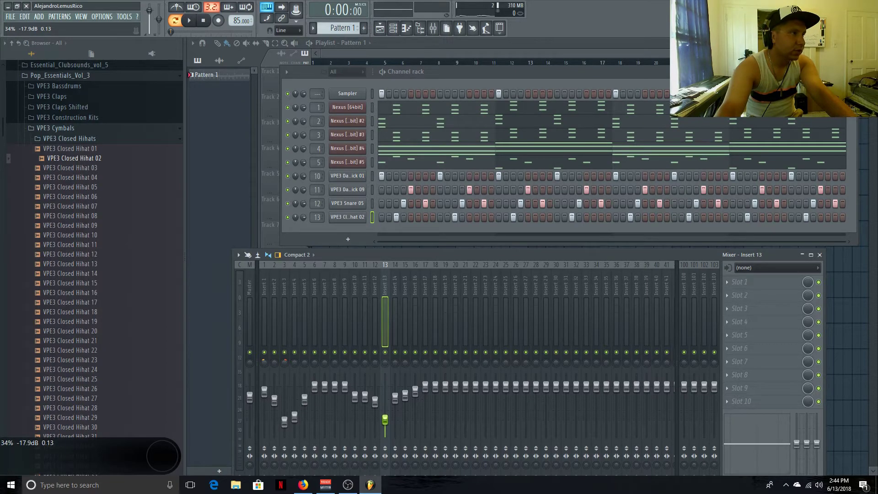
key(space)
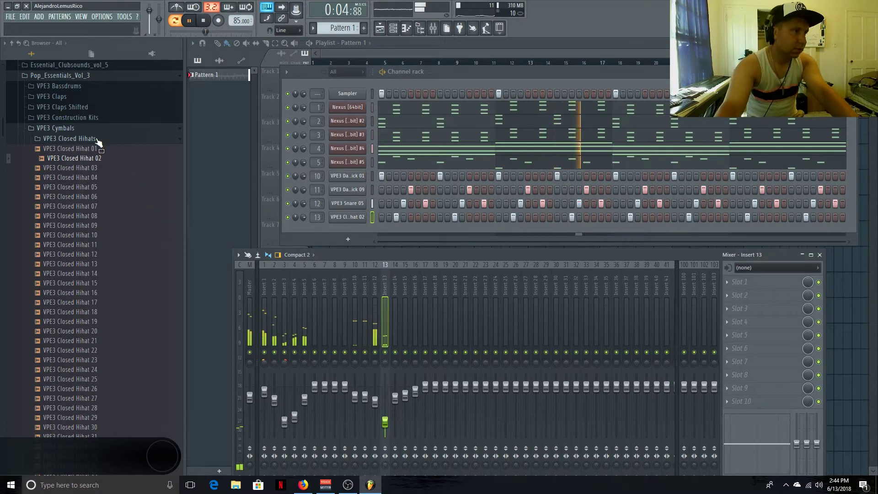
key(space)
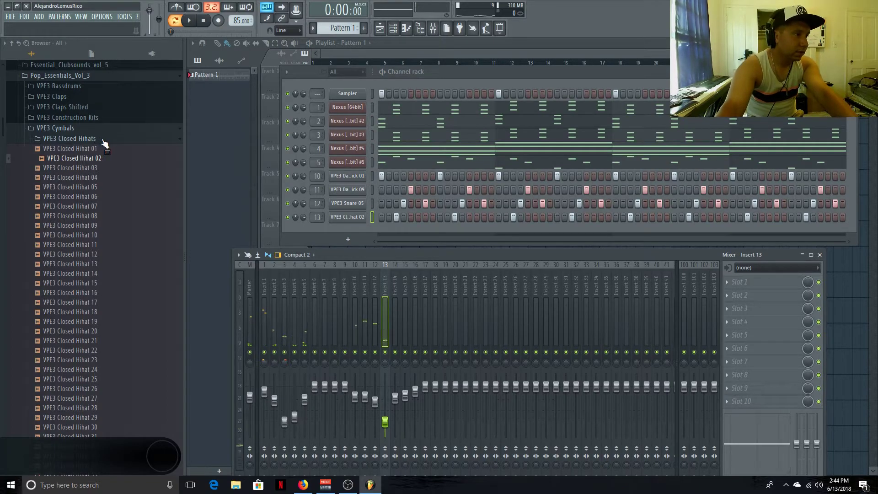
Browse from the VPE3 cymbal samples to VPE3 Claps, audition the first claps and add VPE3 Clap 02 as a new channel.
click(102, 139)
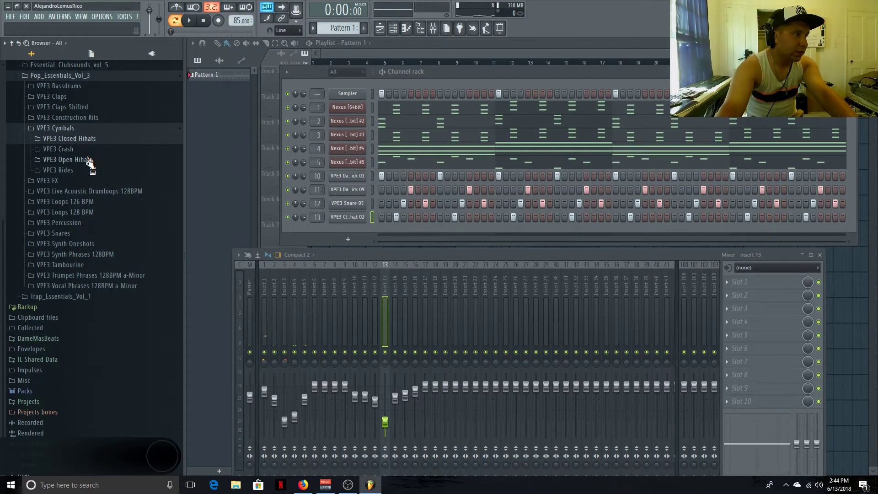
click(91, 132)
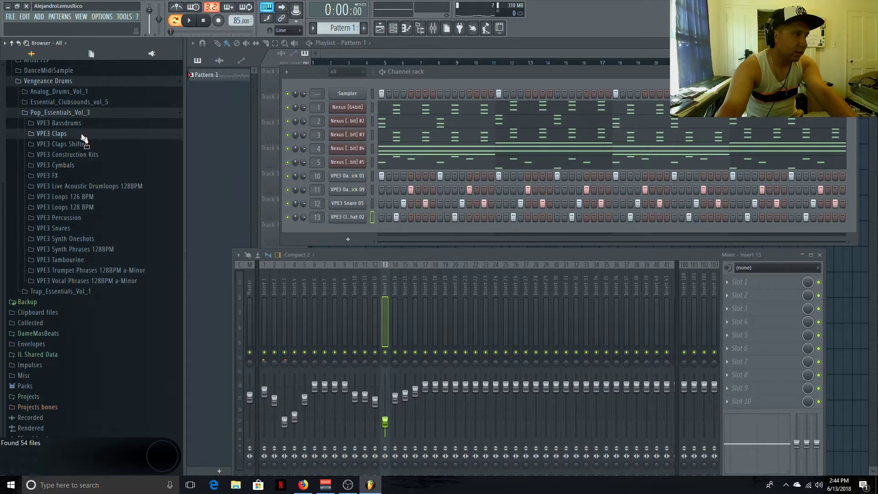
click(82, 134)
click(89, 154)
click(95, 144)
click(94, 154)
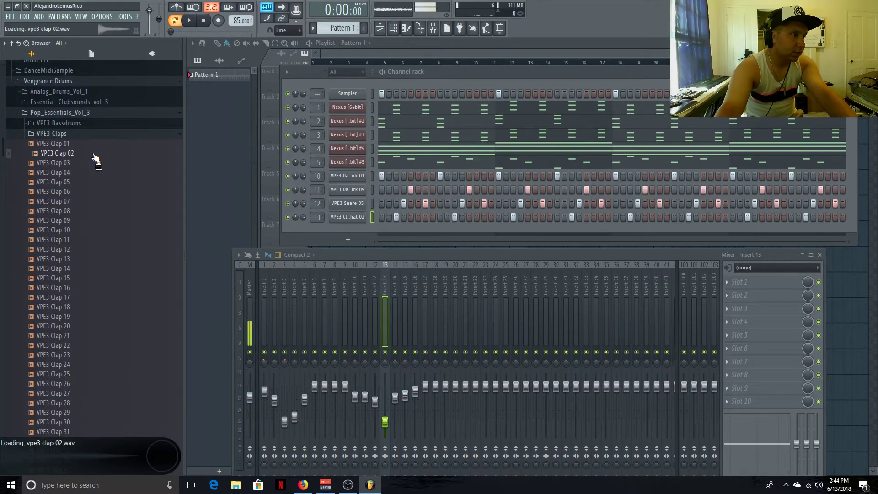
drag(93, 157, 322, 210)
Place VPE3 Clap 02 hits on steps 5 and 13 of all four bars.
click(411, 231)
click(528, 231)
click(703, 231)
click(820, 231)
Lower the clap's mixer track 14 volume to about 51% and play back the beat.
drag(396, 398, 395, 412)
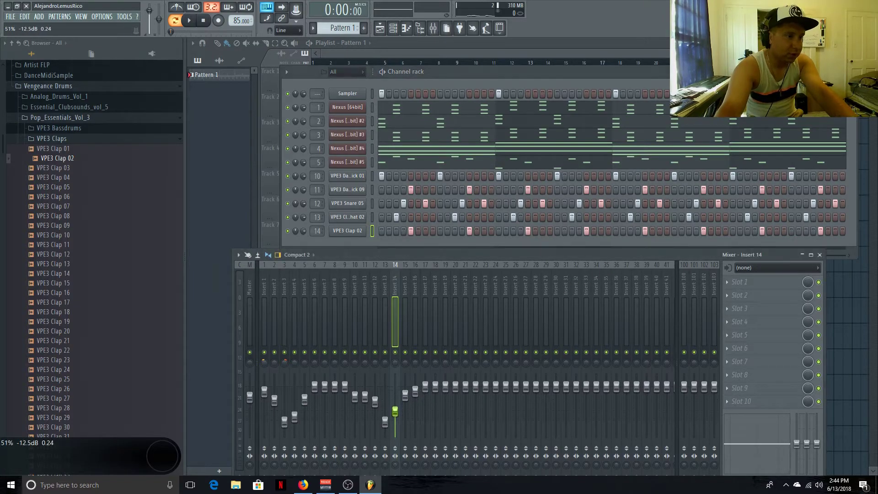
key(space)
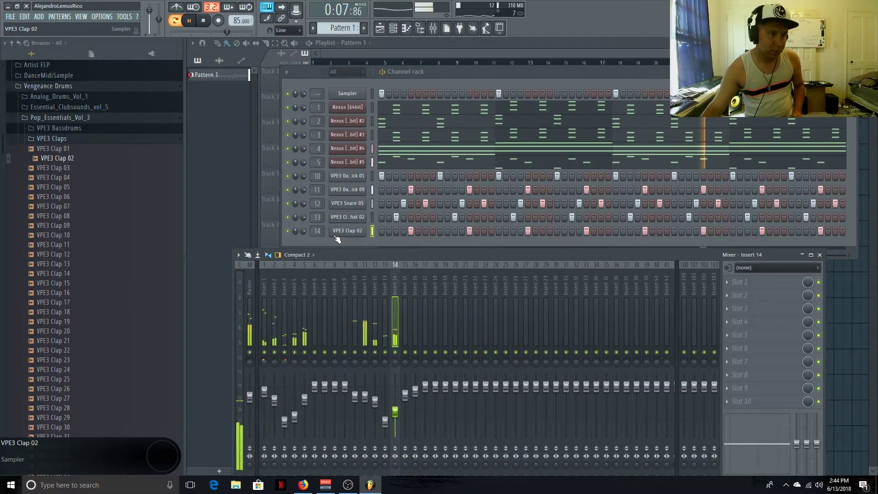
key(space)
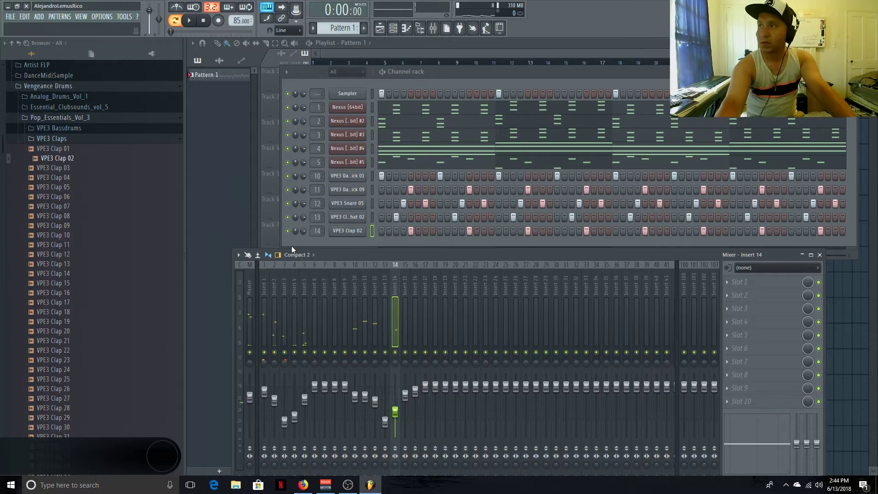
Split Pattern 1 by channel and clone the resulting Nexus [64bit] pattern.
right_click(222, 78)
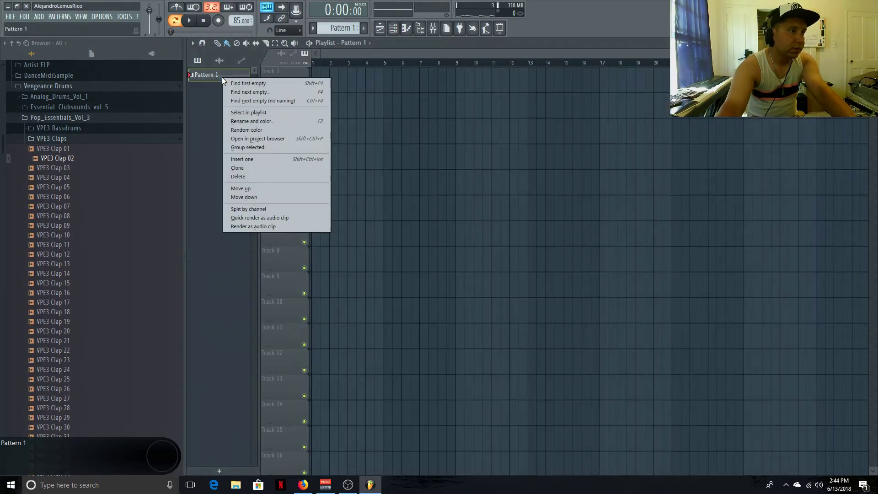
click(256, 209)
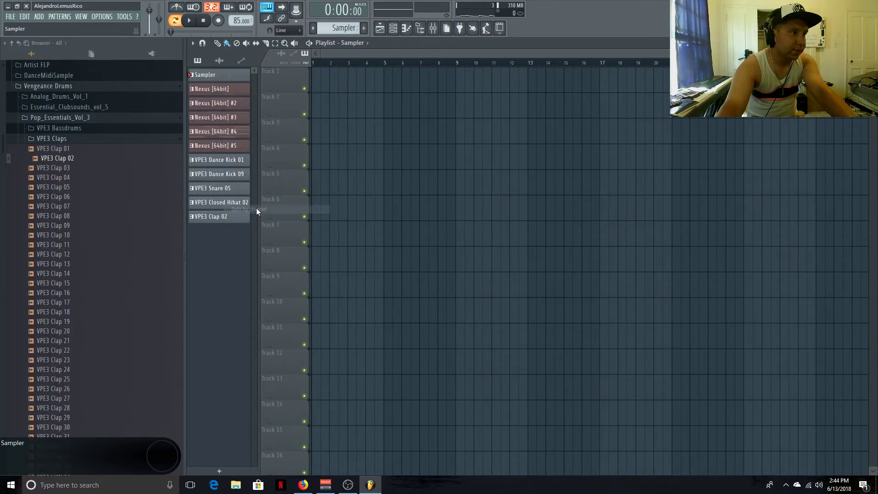
right_click(228, 91)
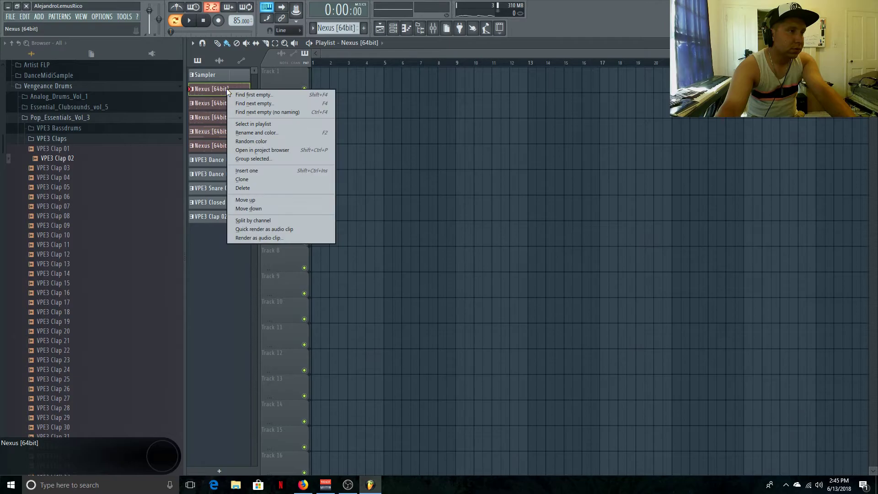
click(252, 179)
Place the cloned Nexus #6 pattern at bar 1 of Track 1 and delete every second chord across its four bars.
mouse_move(231, 110)
mouse_down()
mouse_move(321, 101)
mouse_move(336, 74)
mouse_move(320, 74)
mouse_up()
double_click(320, 74)
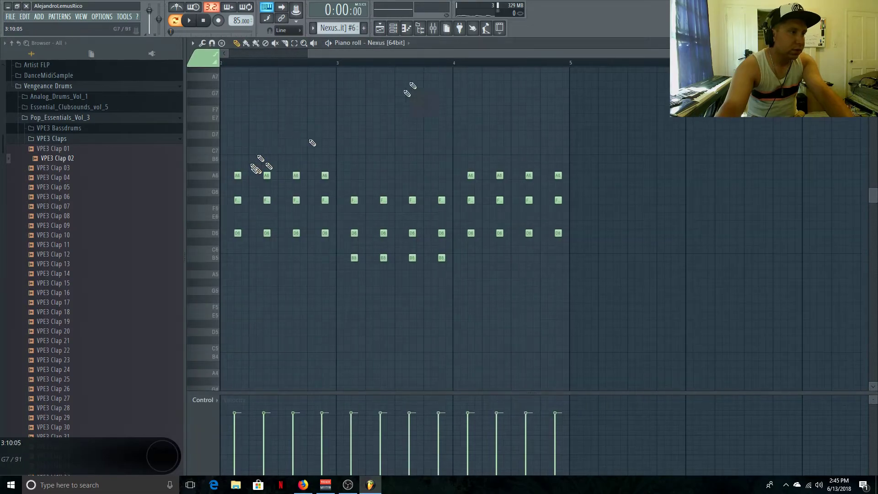
drag(400, 53, 283, 54)
right_click(266, 200)
right_click(267, 233)
right_click(266, 258)
right_click(325, 258)
right_click(325, 233)
right_click(325, 200)
right_click(383, 175)
right_click(384, 200)
right_click(383, 234)
right_click(441, 233)
right_click(441, 200)
right_click(441, 175)
right_click(500, 200)
right_click(500, 233)
right_click(499, 258)
right_click(557, 233)
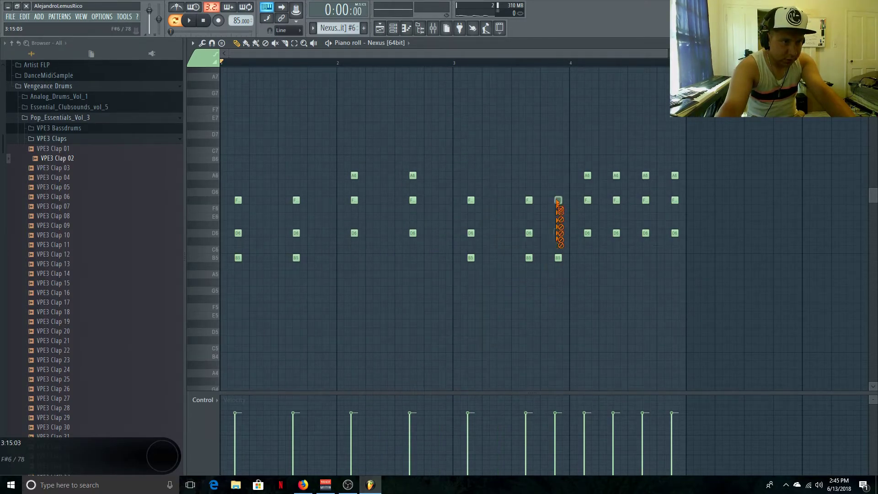
right_click(558, 258)
right_click(616, 233)
right_click(616, 199)
right_click(616, 175)
right_click(674, 175)
right_click(674, 233)
click(872, 43)
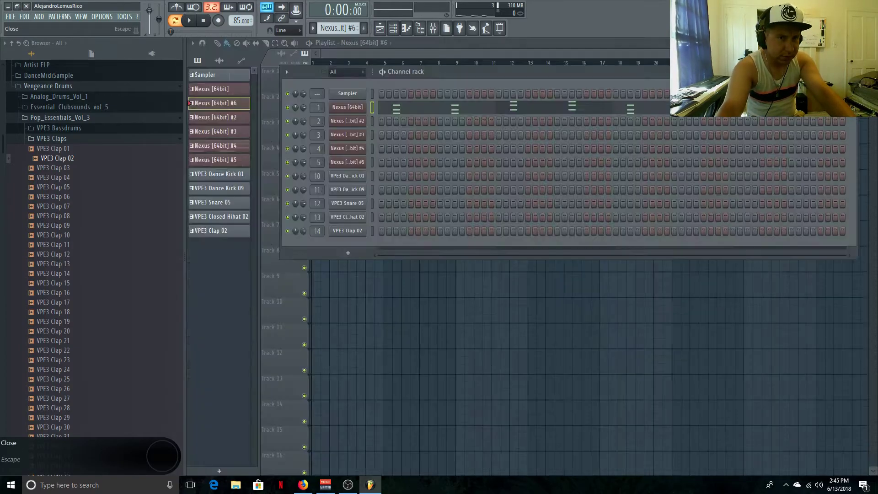
Place the full Nexus [64bit] pattern at bar 9 of Track 1 and repeat the Nexus #6 clip at bar 5.
key(F6)
drag(238, 94, 459, 76)
click(379, 89)
drag(398, 105, 404, 67)
drag(247, 110, 455, 128)
right_click(471, 104)
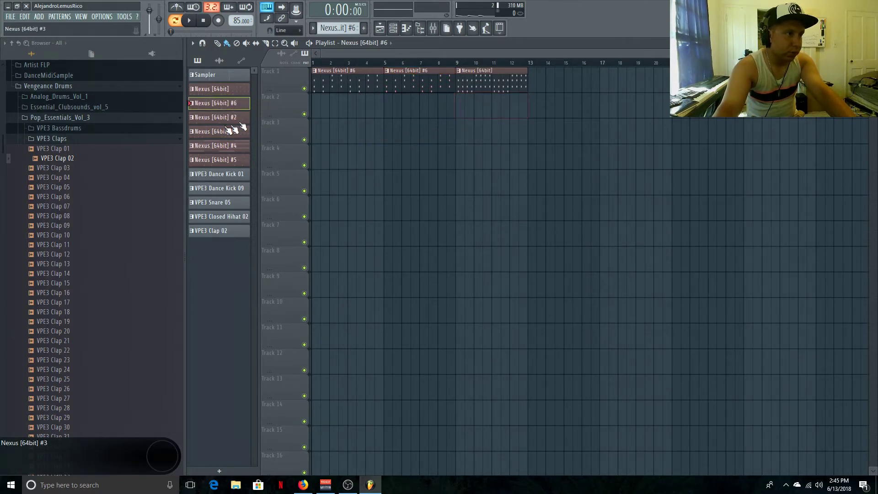
Place the Nexus #2, #3, #4 and #5 patterns on Tracks 2 to 5 around bar 9.
drag(231, 121, 457, 131)
drag(238, 145, 452, 161)
drag(231, 160, 455, 190)
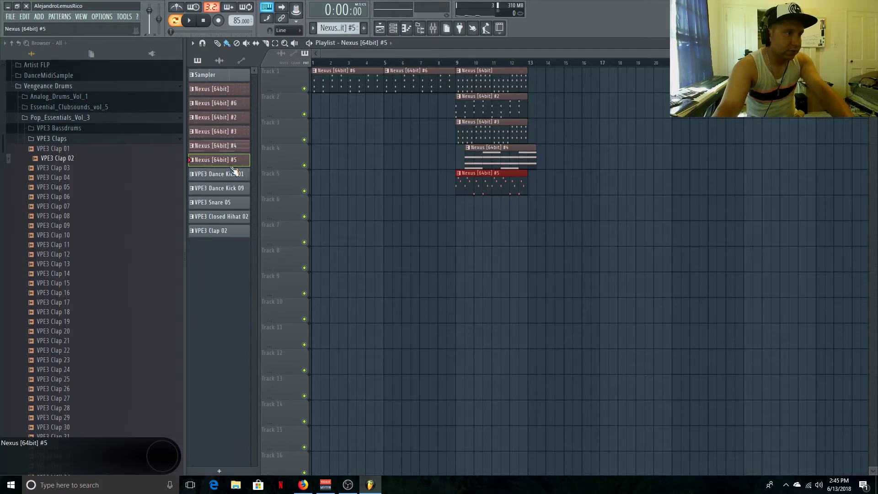
Place the five VPE3 drum patterns on Tracks 6 to 10 at bar 9 and align the Nexus #4 clip with bar 9.
click(231, 174)
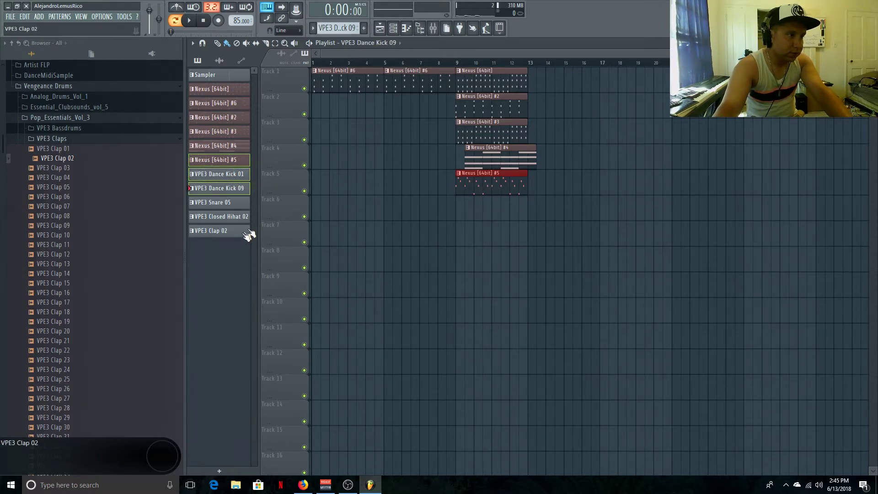
click(232, 177)
drag(231, 193, 235, 231)
drag(236, 179, 460, 207)
drag(510, 163, 495, 158)
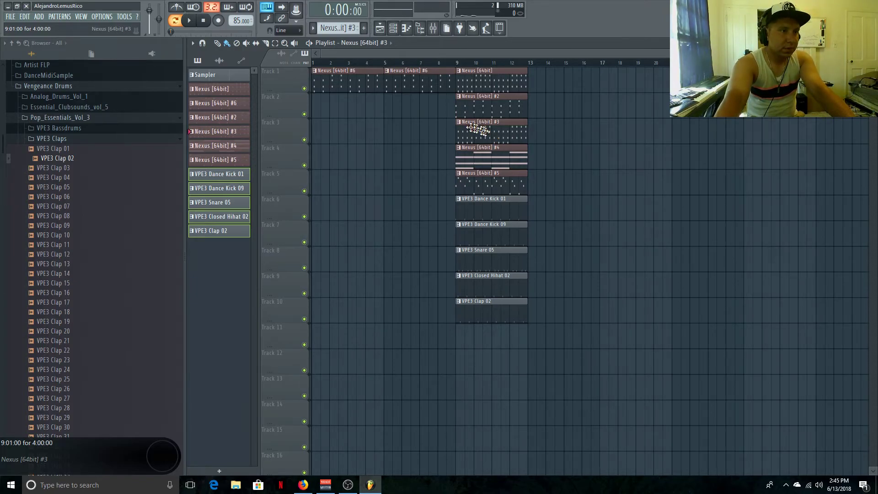
Copy the Nexus #3 clip to bar 1 of Track 3 and make the copy unique.
drag(466, 126, 314, 125)
right_click(314, 125)
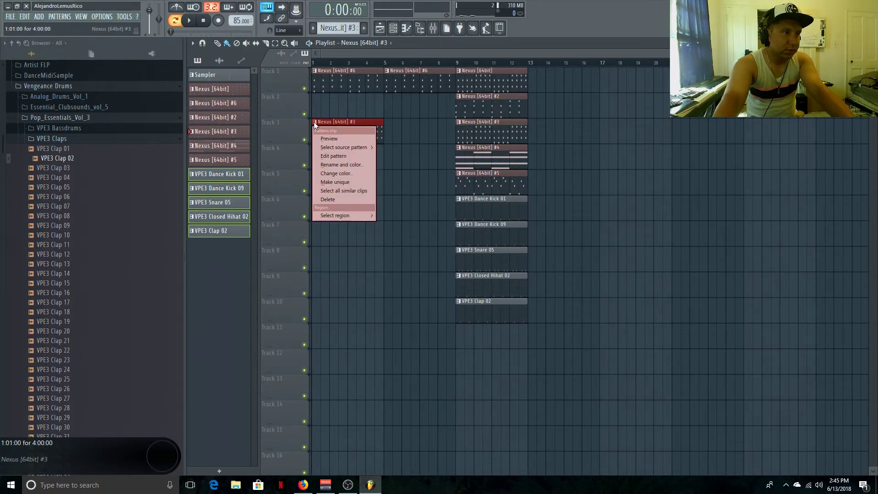
click(335, 182)
Delete every second chord in the unique copy of Nexus #3 and repeat its clip at bar 5 of Track 3.
double_click(354, 138)
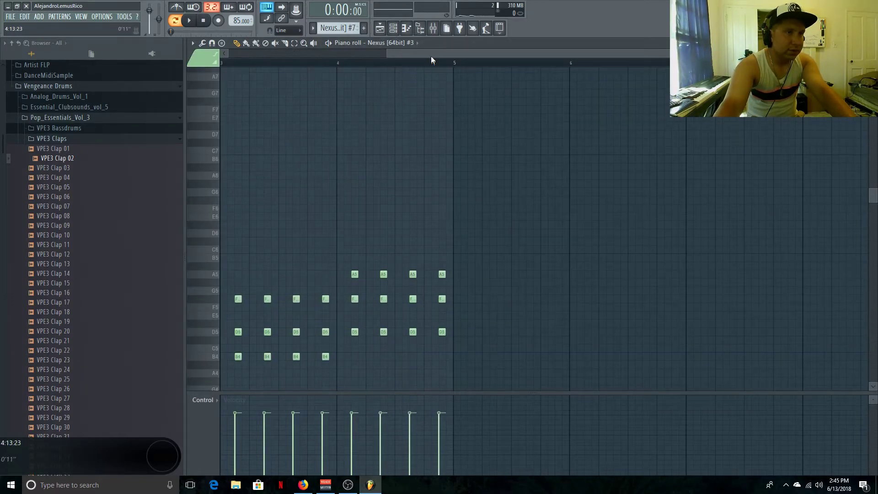
scroll(430, 57, left, 4)
scroll(212, 182, down, 3)
right_click(268, 257)
right_click(267, 290)
right_click(268, 314)
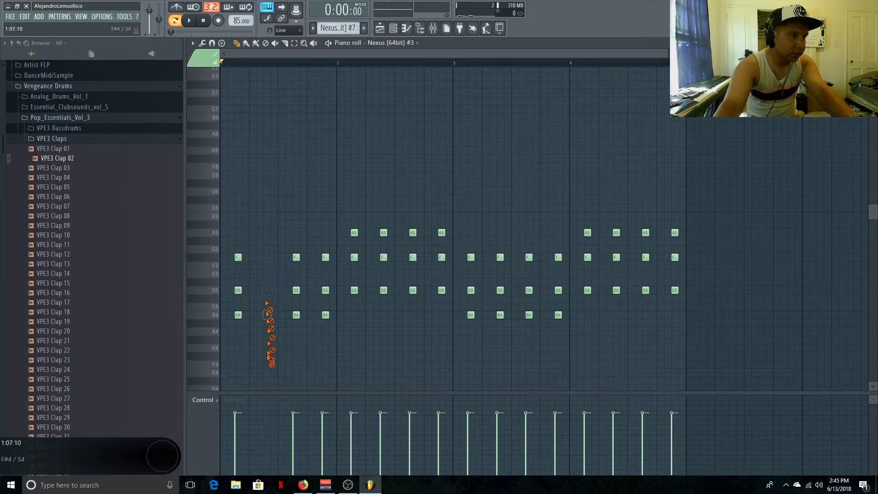
right_click(325, 290)
right_click(325, 314)
right_click(383, 257)
right_click(383, 289)
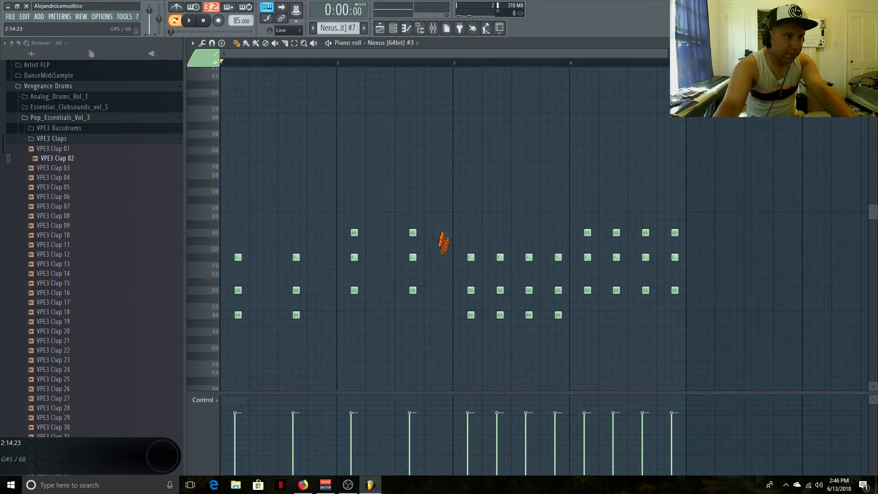
right_click(500, 314)
right_click(500, 290)
right_click(558, 257)
right_click(557, 290)
right_click(557, 315)
right_click(616, 289)
right_click(616, 257)
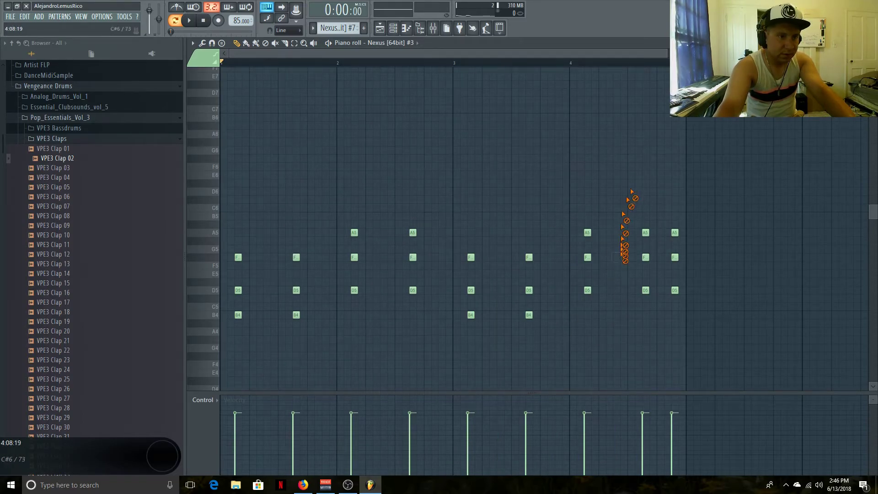
right_click(674, 232)
right_click(675, 257)
right_click(674, 290)
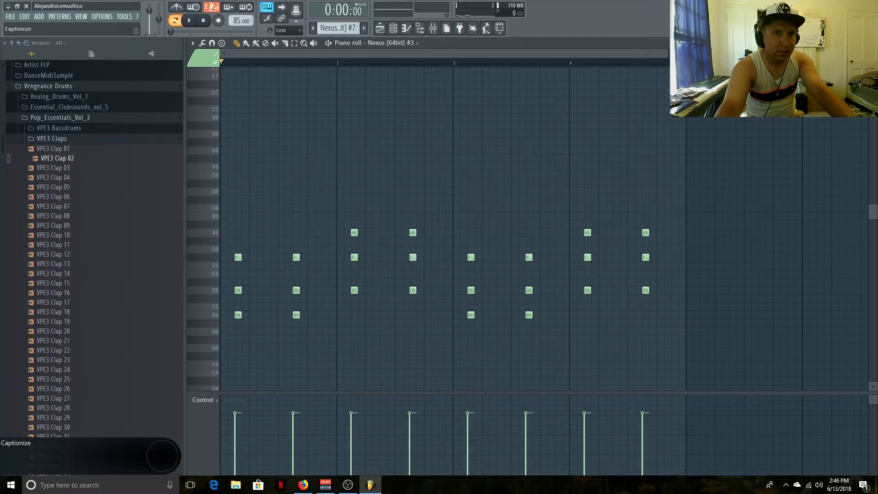
key(Escape)
key(Escape)
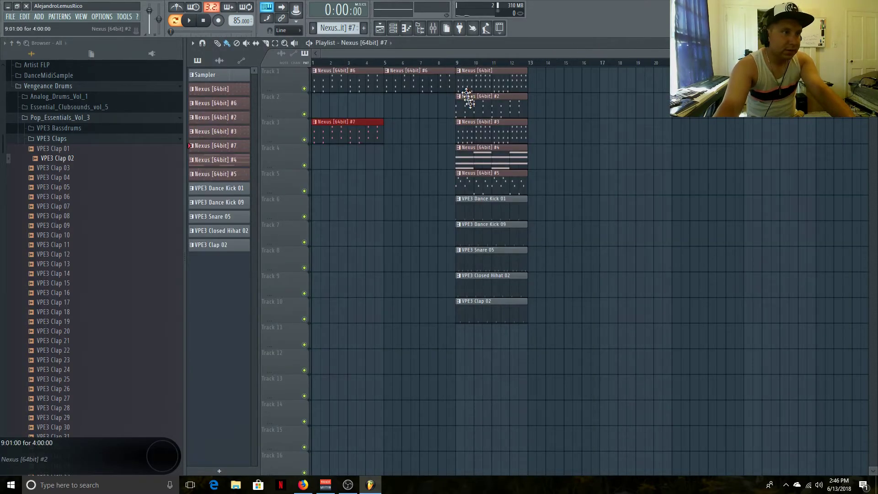
click(389, 131)
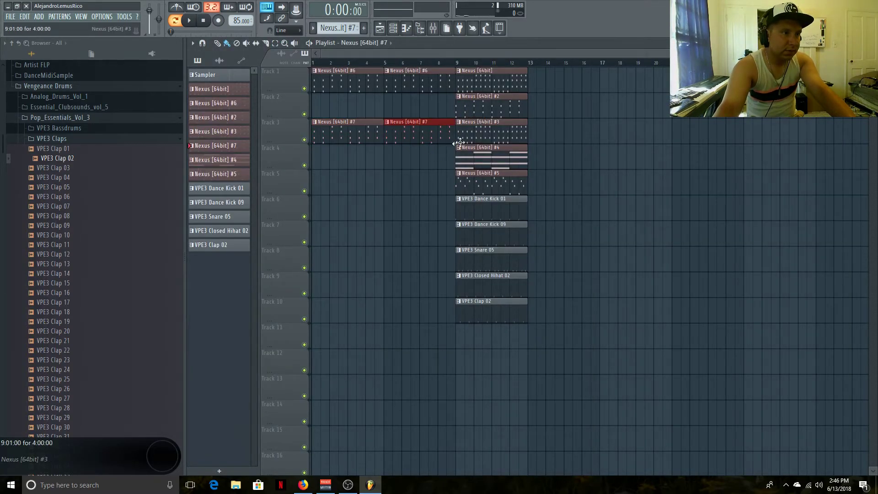
Select all clips starting at bar 9 on Tracks 1 to 10 and move them to bar 12, step 9.
drag(565, 90, 442, 366)
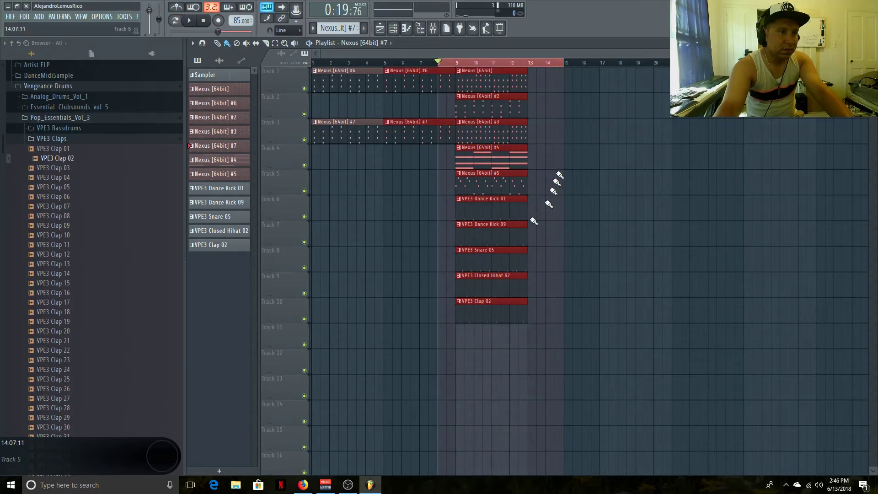
click(512, 64)
drag(522, 67, 503, 320)
drag(495, 82, 541, 84)
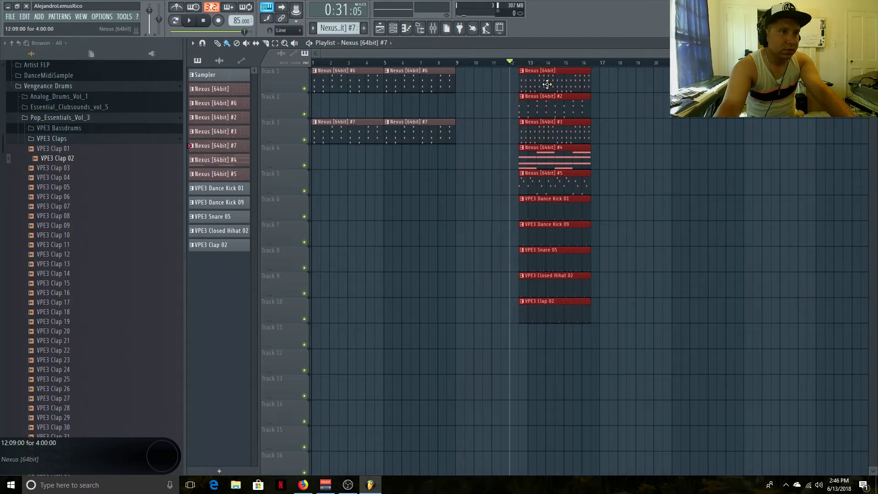
click(602, 137)
Move the Nexus #4 clip to bar 1 of Track 4 and add copies at bar 5 and bar 12, step 9.
drag(532, 160, 324, 180)
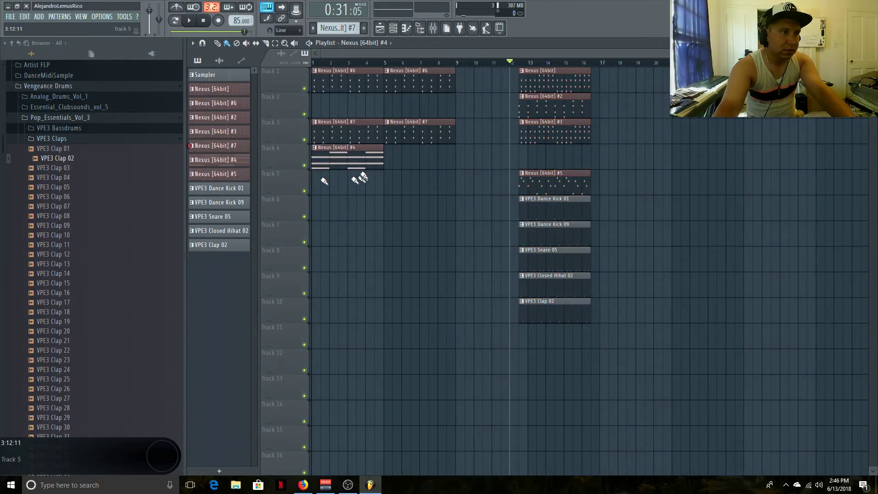
click(402, 157)
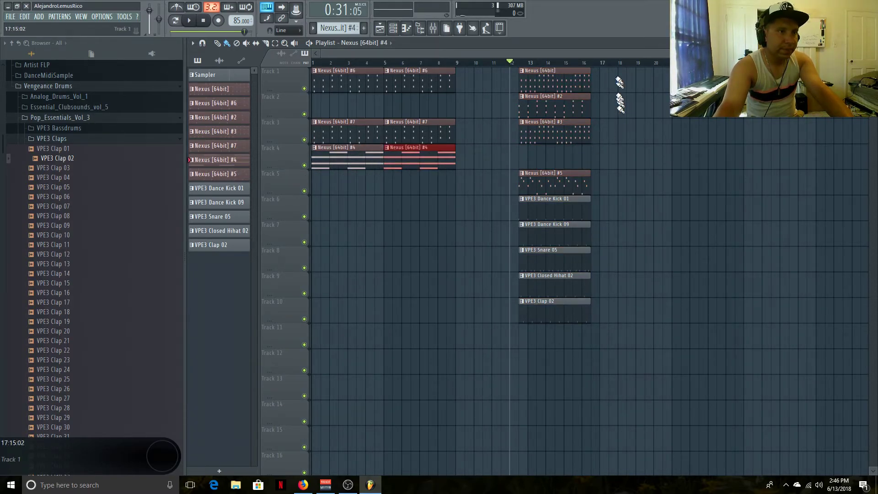
click(517, 156)
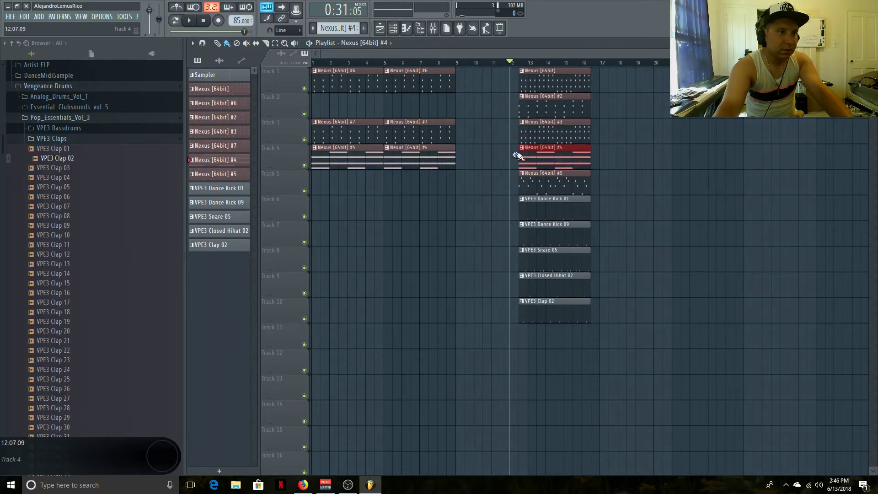
Move the full block of clips on Tracks 1 to 10 to bar 9, step 9, and duplicate it directly after itself.
drag(608, 71, 539, 315)
drag(526, 86, 478, 86)
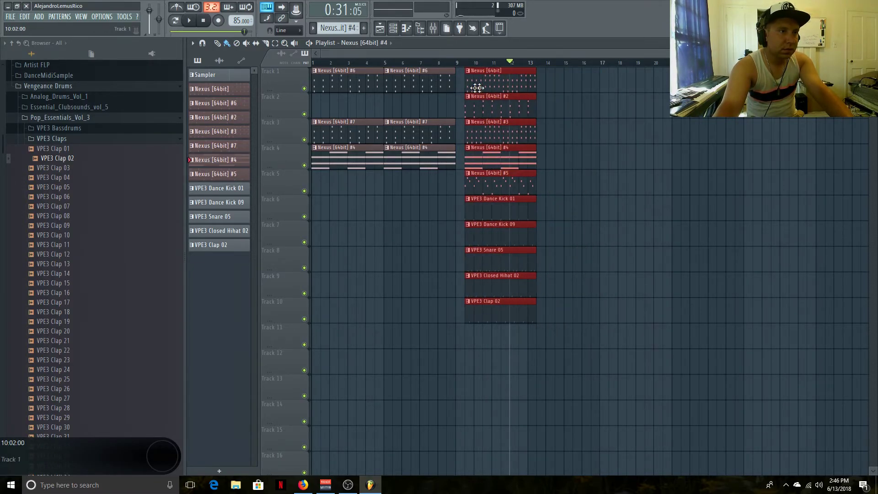
drag(667, 53, 635, 54)
drag(572, 85, 613, 336)
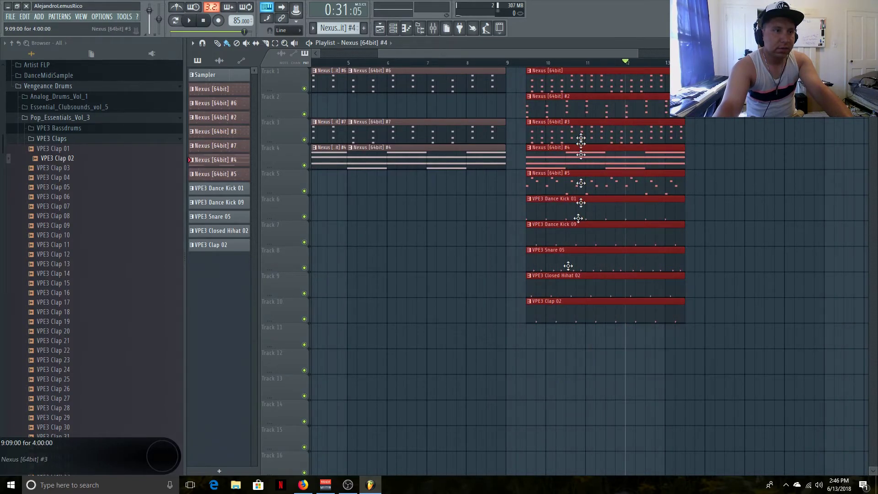
key(ctrl+b)
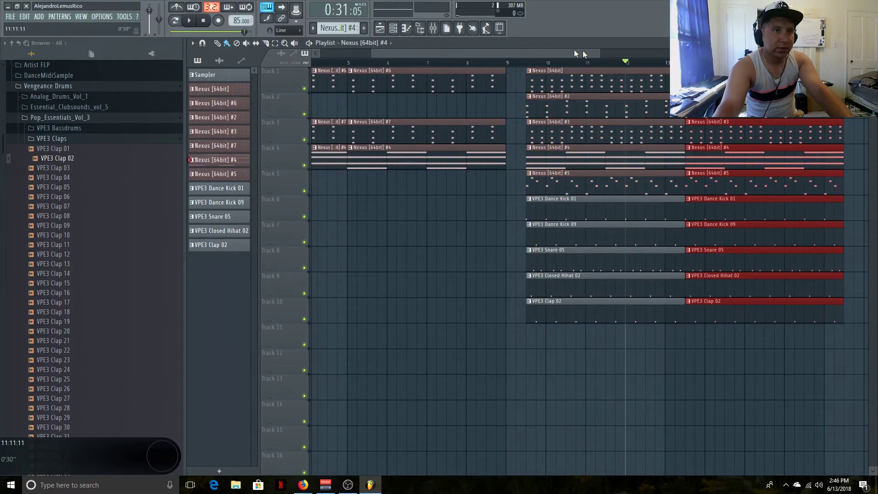
drag(573, 51, 484, 53)
drag(549, 54, 777, 55)
click(688, 144)
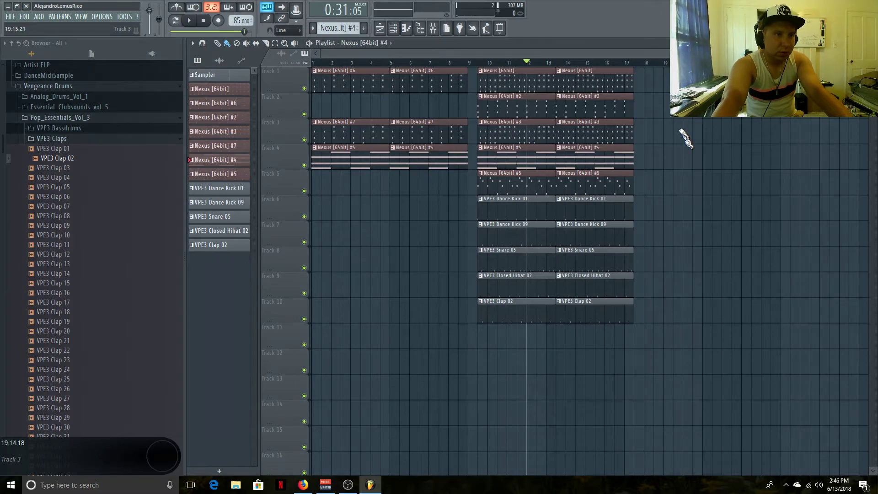
Copy the second block's Nexus clips on Tracks 1 to 5 to bars 17 and 21, step 9.
drag(654, 72, 588, 181)
drag(589, 182, 588, 182)
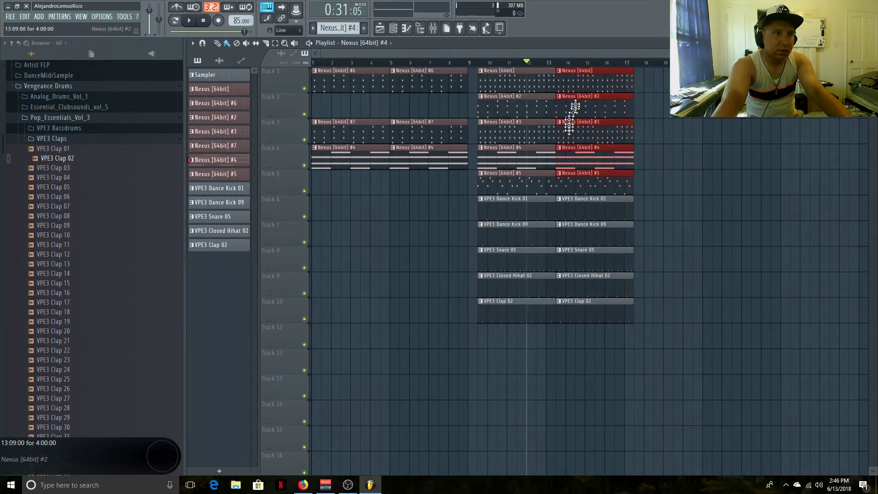
drag(570, 87, 721, 89)
Copy the VPE3 drum clips on Tracks 6 to 10 to bar 25, step 9, and add Nexus #3 and #4 clips there.
drag(677, 195, 443, 374)
drag(510, 212, 821, 220)
drag(819, 118, 821, 146)
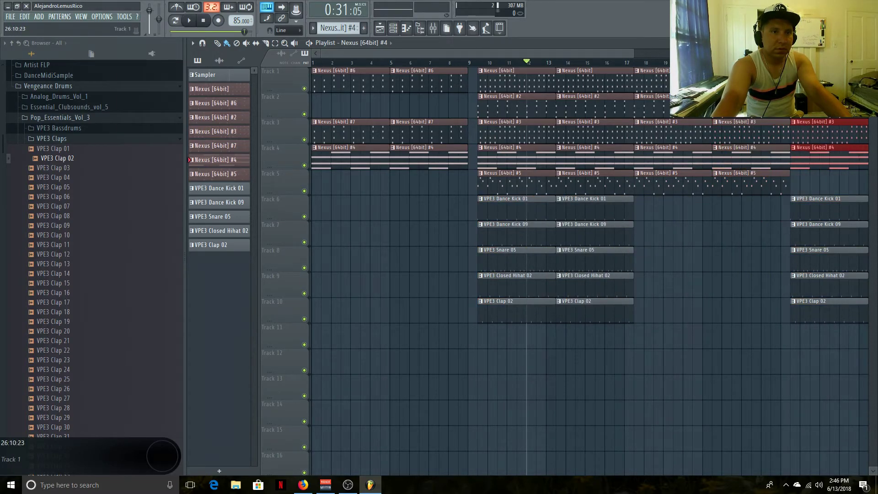
Select the Nexus clips on Tracks 1 to 4 at bar 25, step 9, and duplicate them directly after themselves.
drag(632, 53, 694, 105)
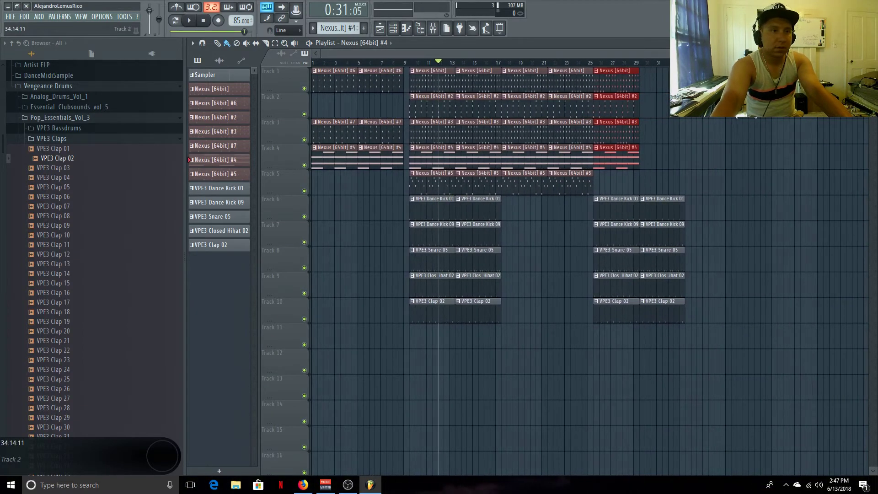
key(ctrl+b)
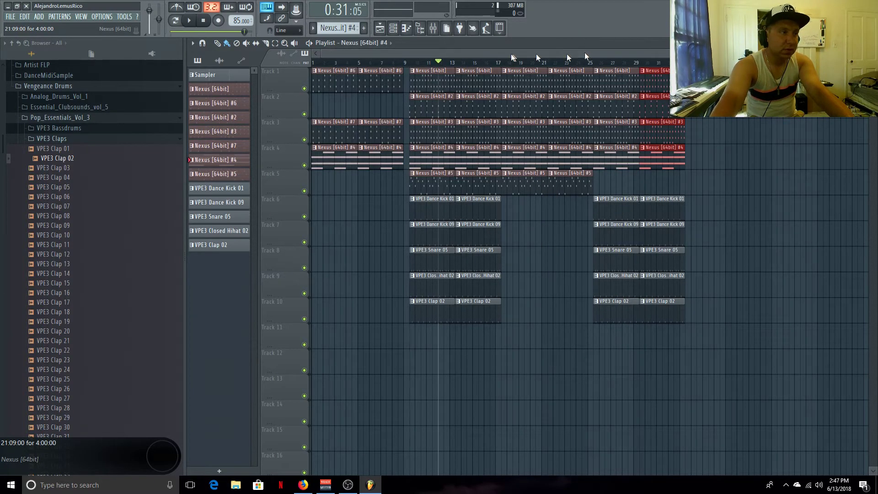
Add the VPE3 Crash 01 sample from the VPE3 Cymbals folder to Track 6 and reverse it.
click(87, 139)
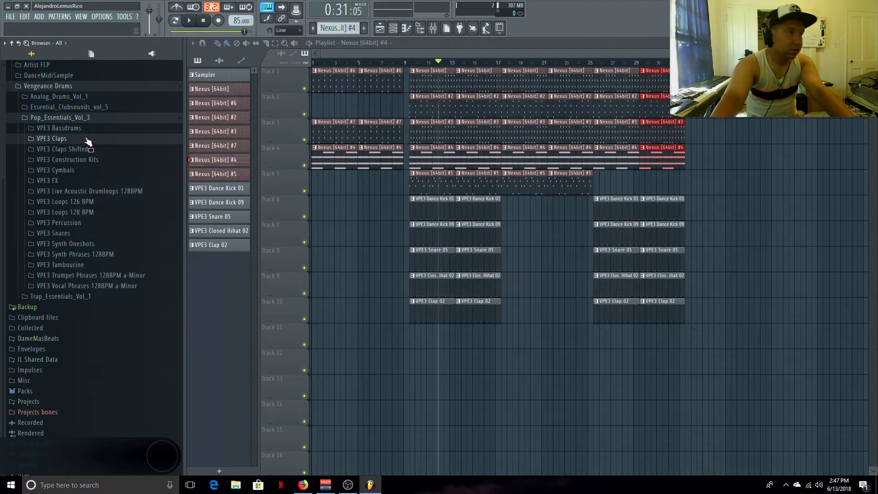
click(86, 172)
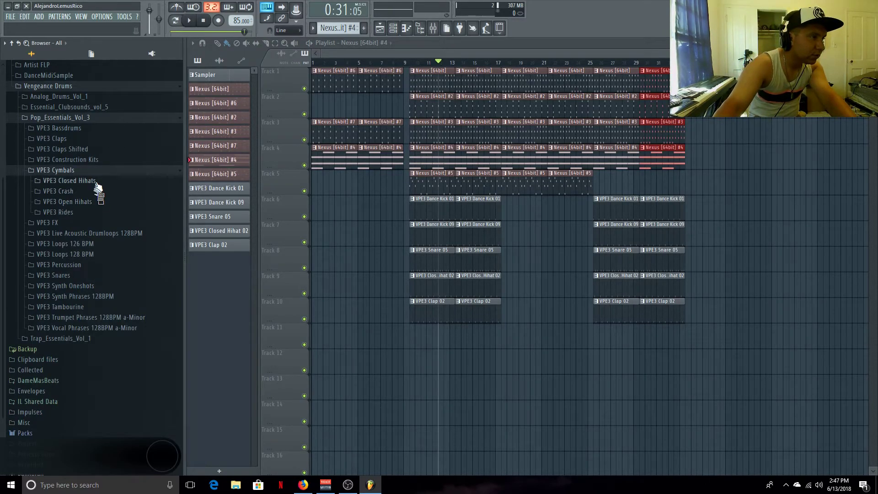
click(96, 191)
click(95, 201)
drag(94, 202, 352, 207)
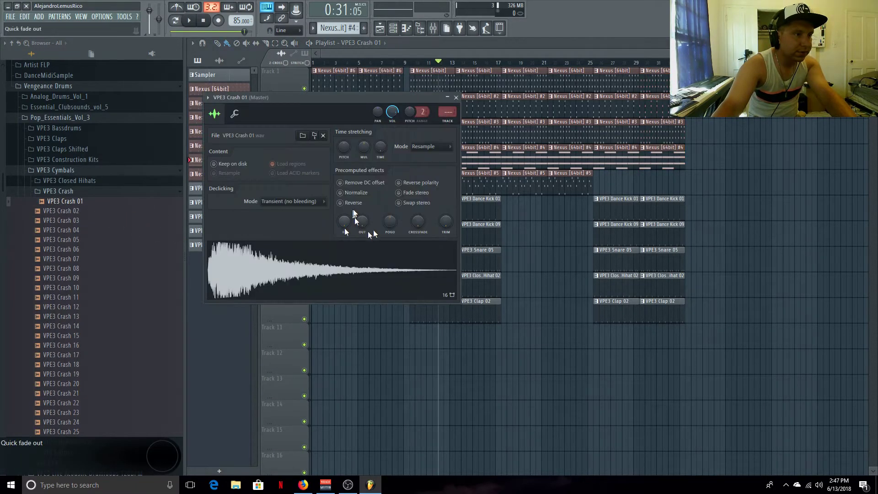
click(350, 204)
click(463, 104)
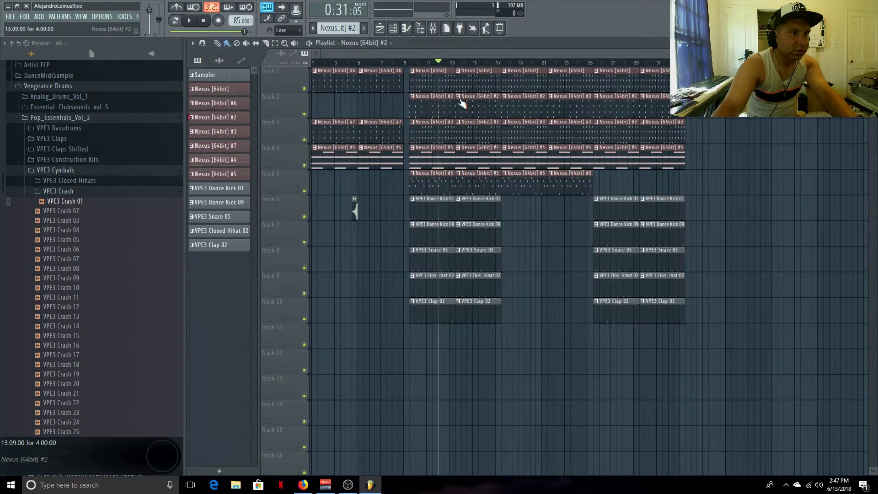
Move the reversed crash clip on Track 6 to end at bar 9, with snapping set to (none), and check its channel settings.
scroll(510, 220, up, 5)
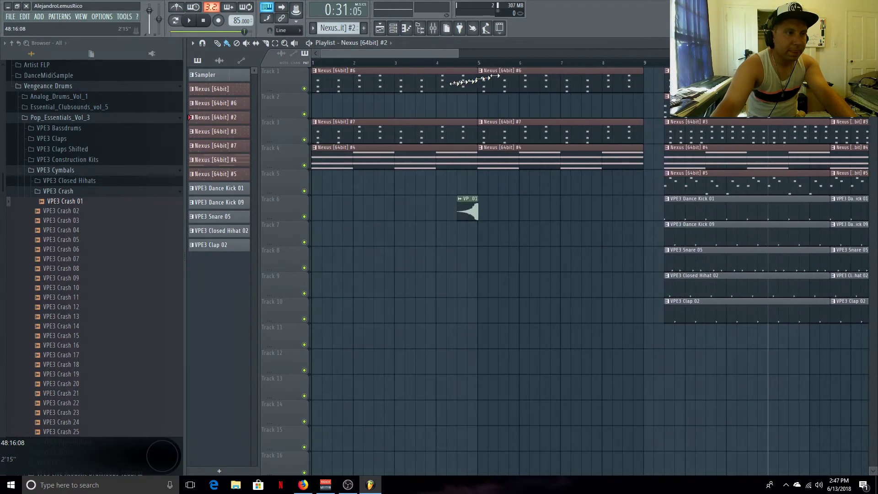
drag(492, 213, 664, 194)
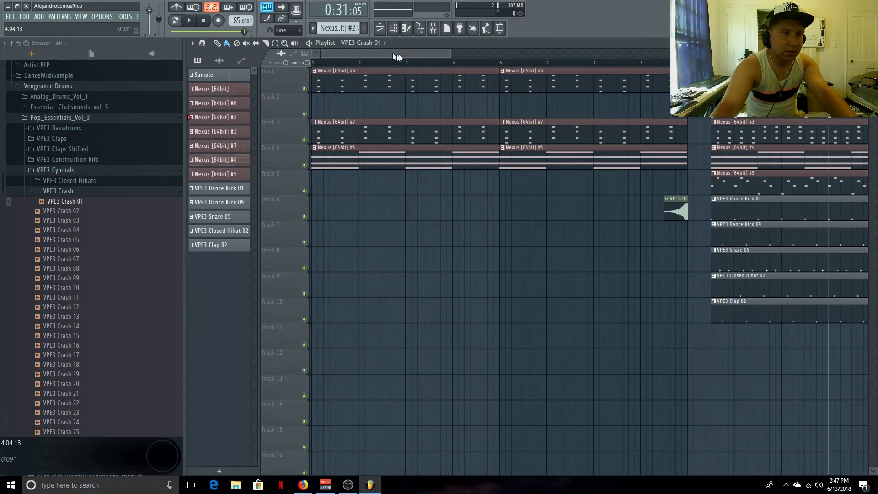
mouse_move(455, 65)
mouse_down()
mouse_move(503, 58)
mouse_move(446, 53)
mouse_up()
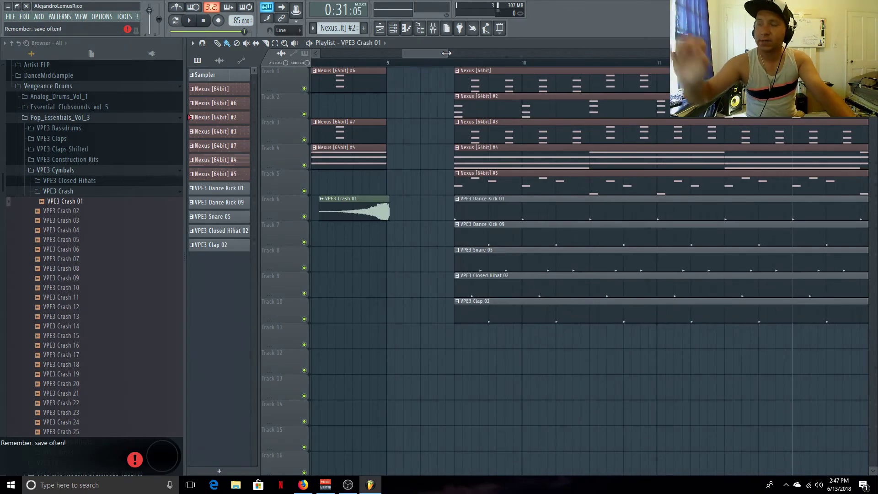
drag(446, 53, 419, 53)
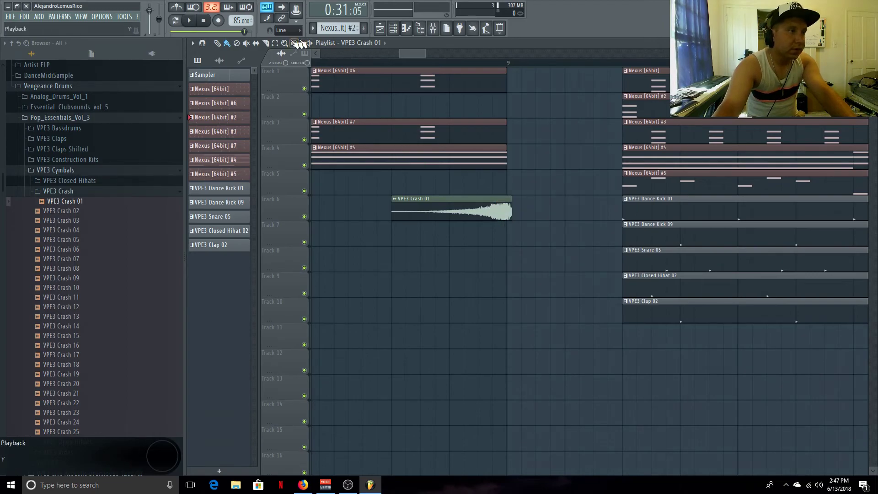
click(295, 32)
click(292, 61)
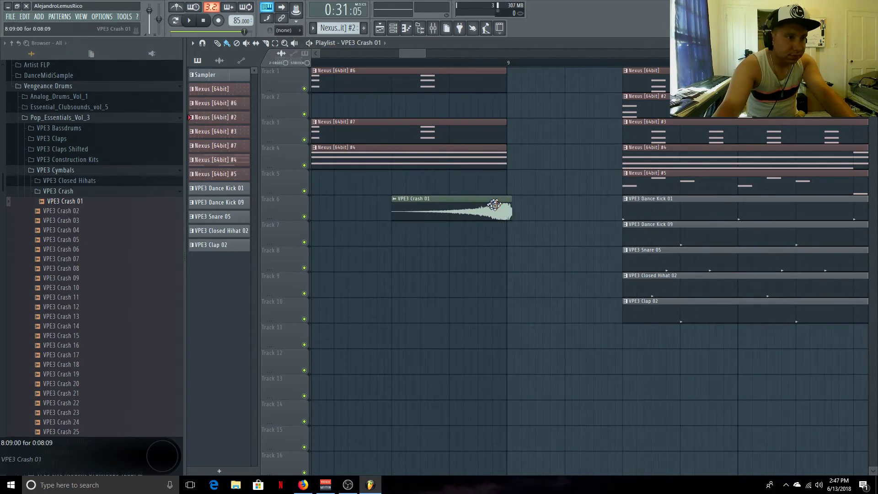
double_click(489, 205)
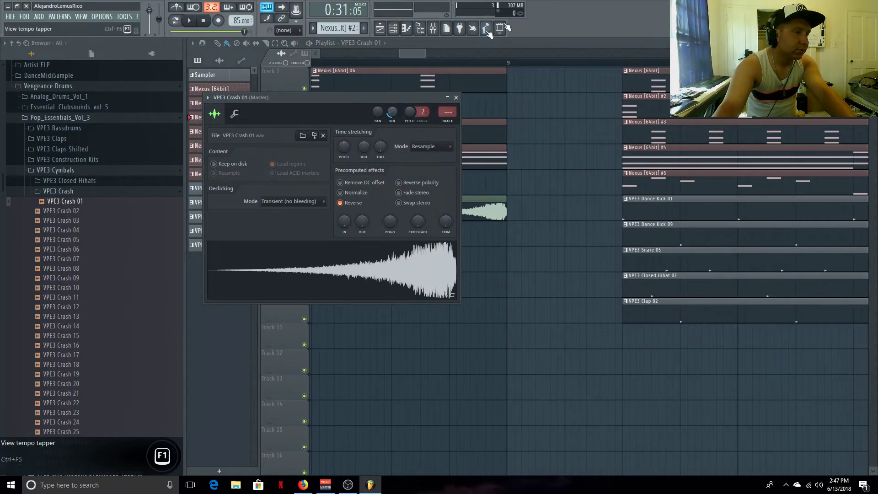
click(525, 42)
drag(423, 53, 813, 54)
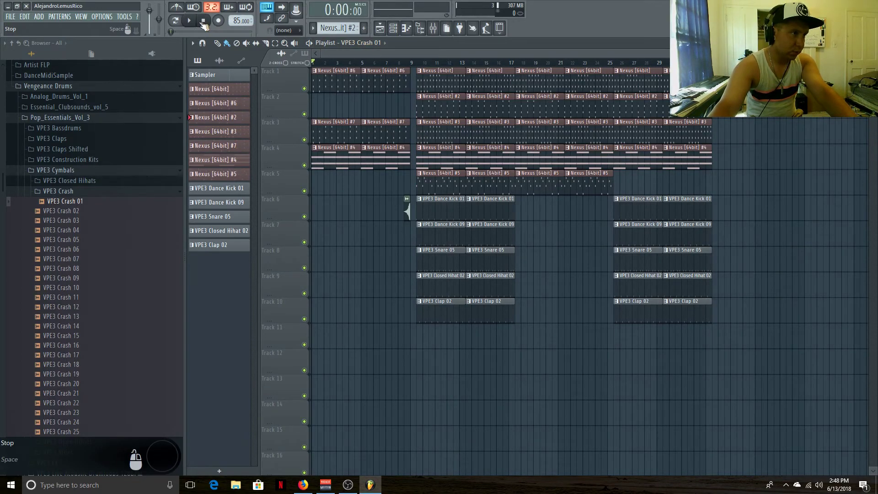
Play the arrangement and delete the Nexus #4 clip at bar 21, step 9, on Track 4.
click(189, 20)
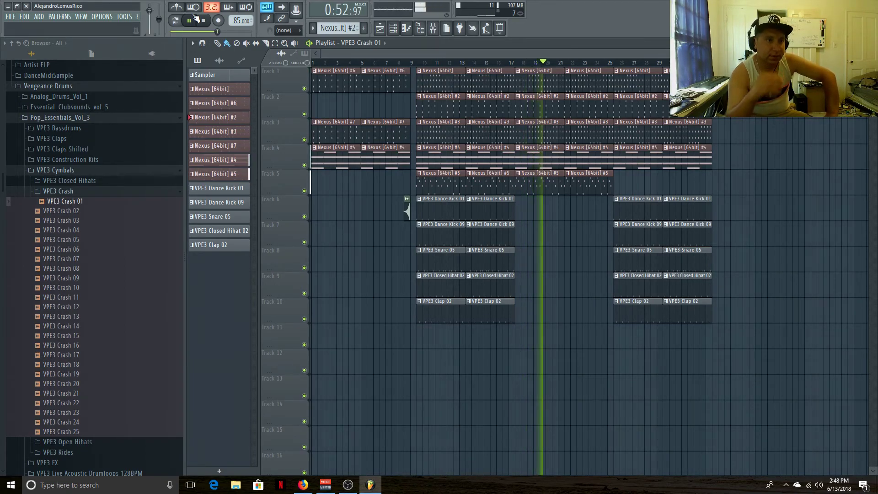
right_click(588, 158)
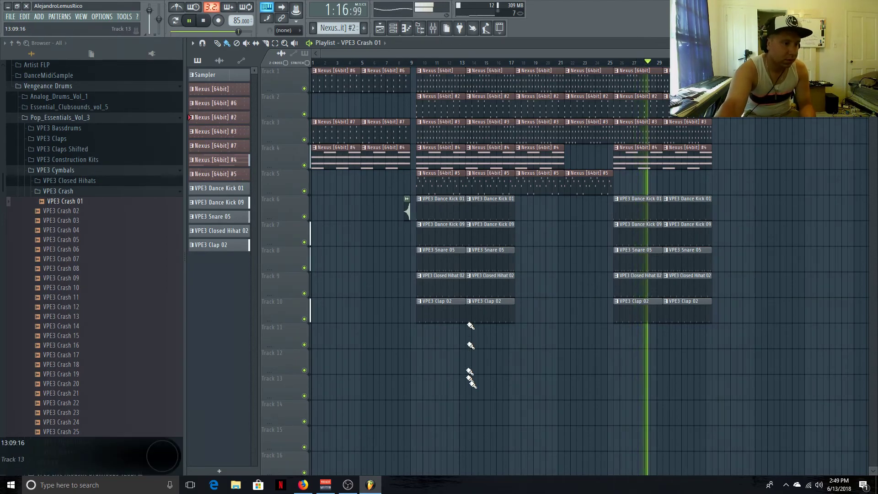
click(346, 490)
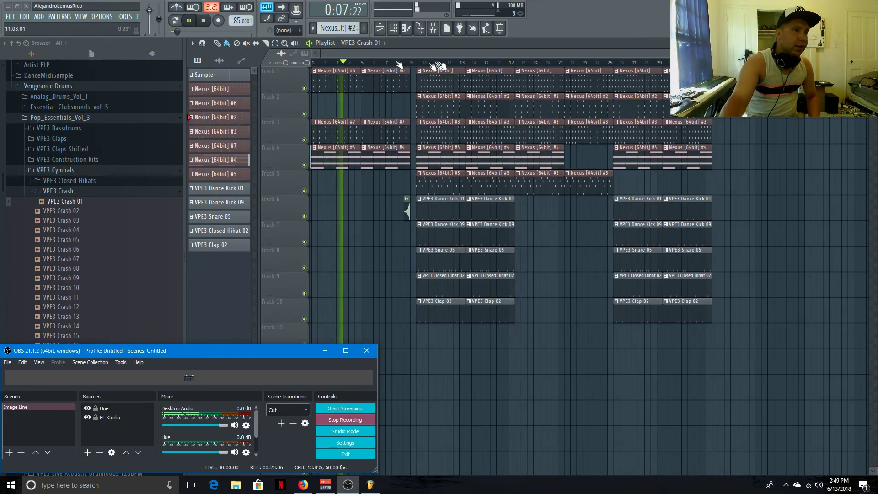
Load Fruity NoteBook into the first effect slot of the Master mixer track.
click(434, 31)
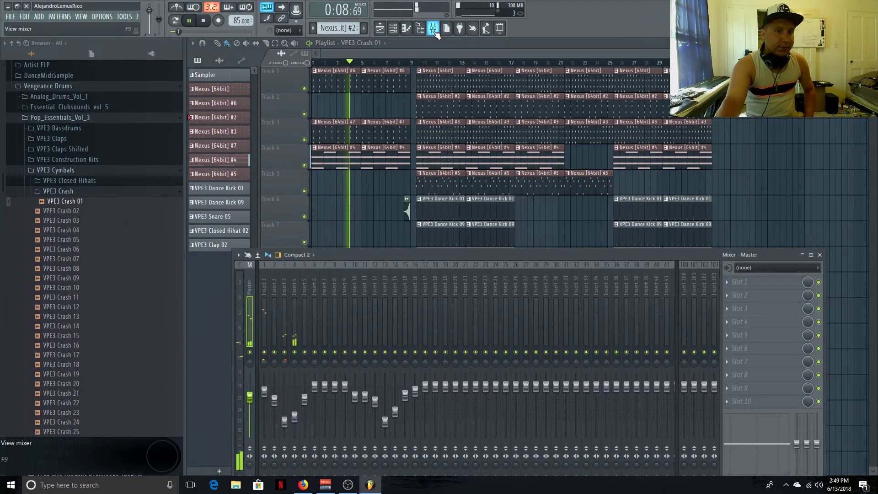
click(724, 283)
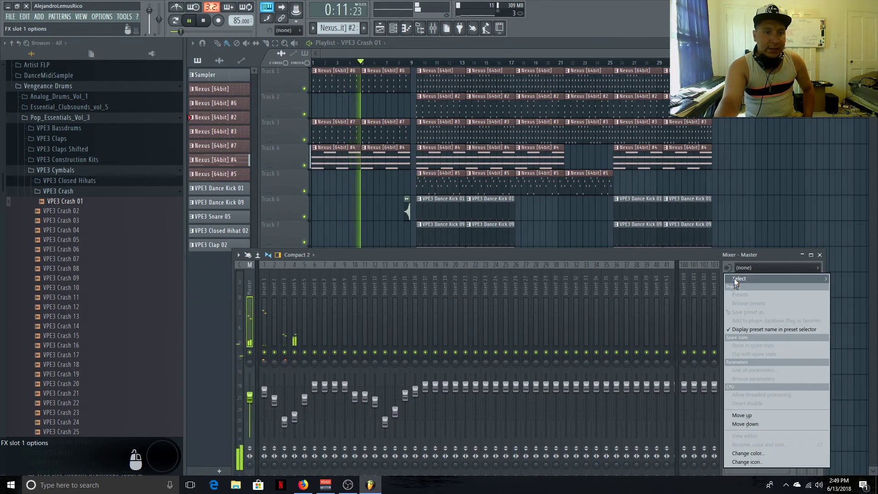
mouse_move(737, 278)
mouse_move(696, 251)
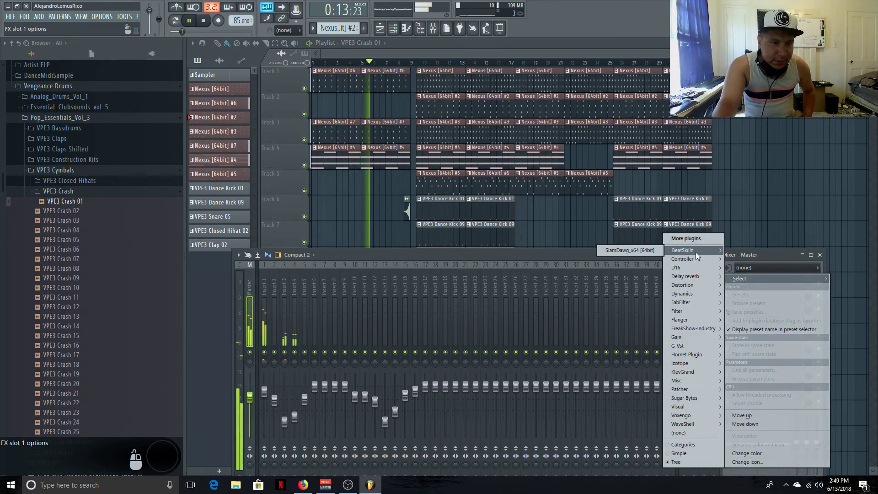
mouse_move(684, 410)
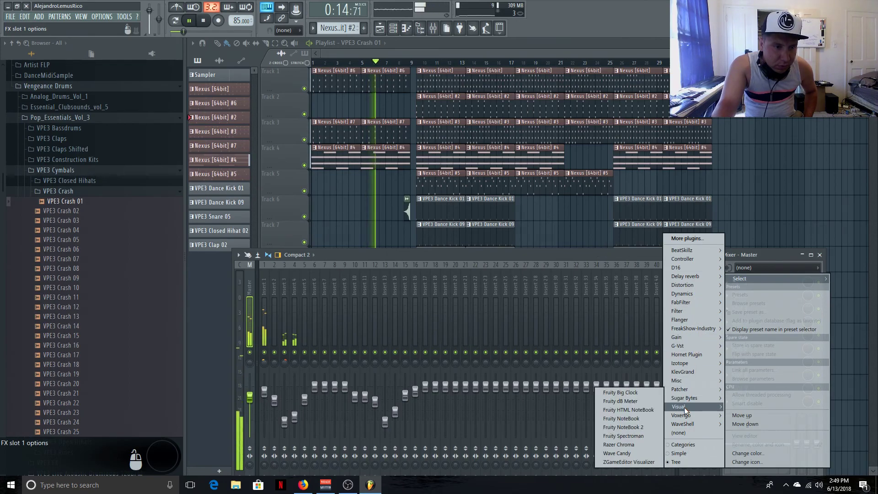
click(644, 420)
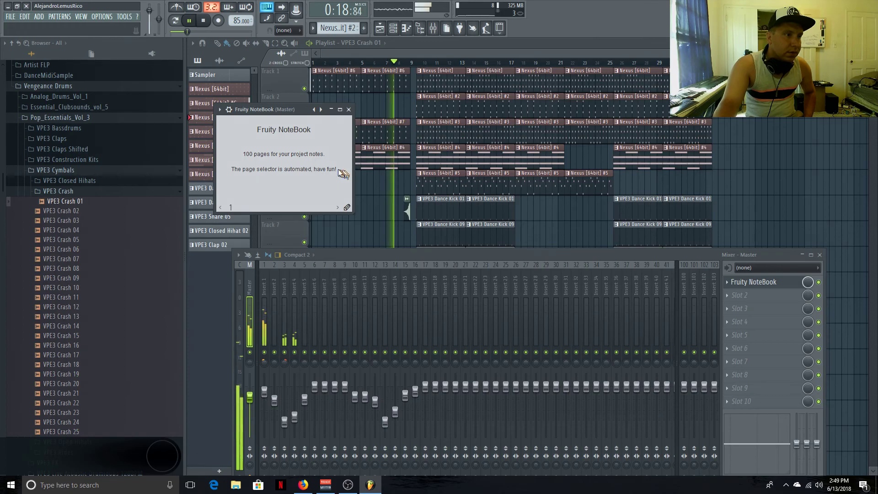
Replace the default notebook text with "IG: DAMEMASBEATS" and stop playback.
drag(339, 170, 223, 117)
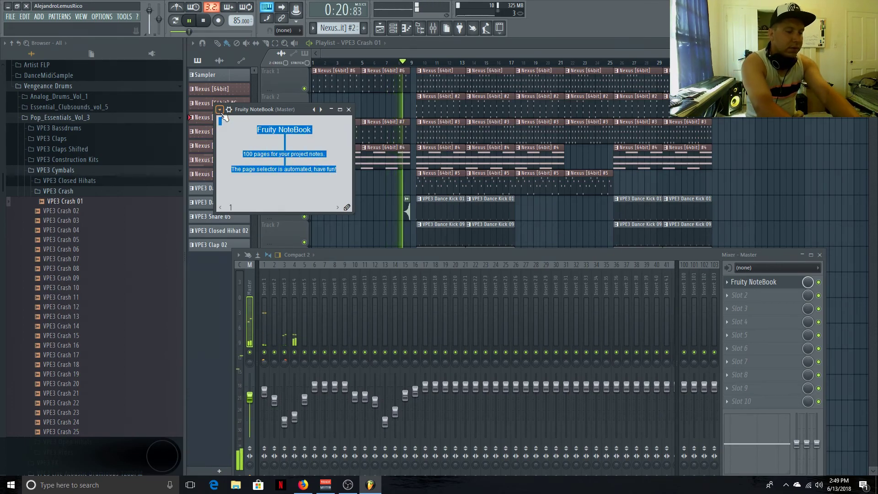
text(IG)
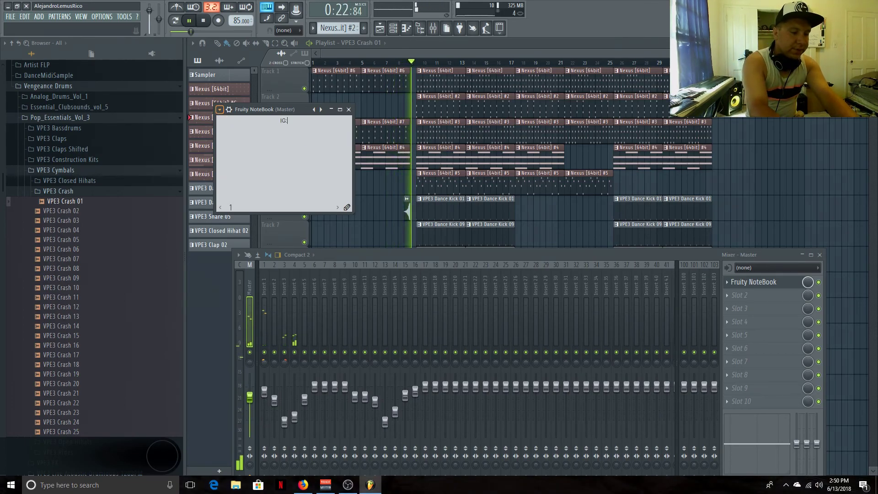
text(: DAMEMA)
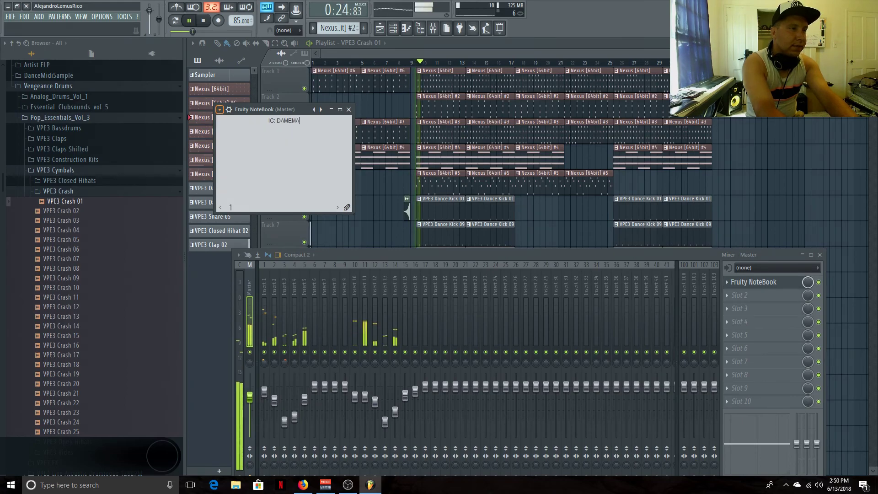
text(SBEATS)
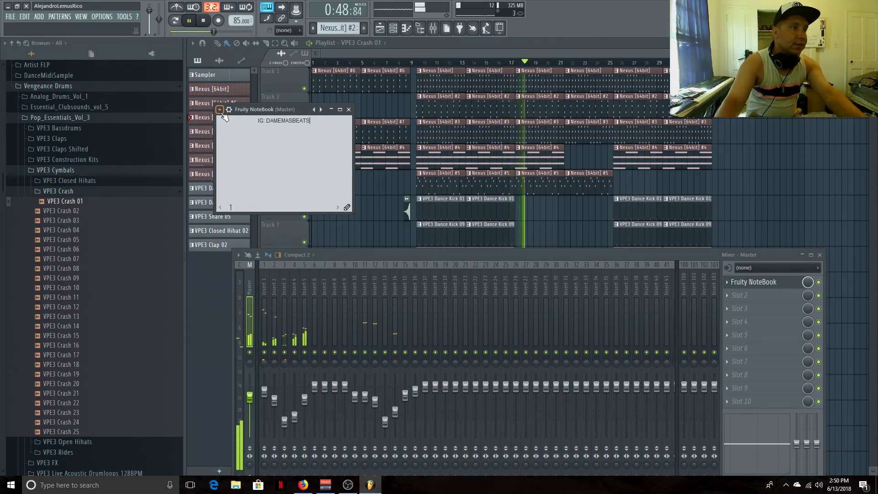
click(204, 22)
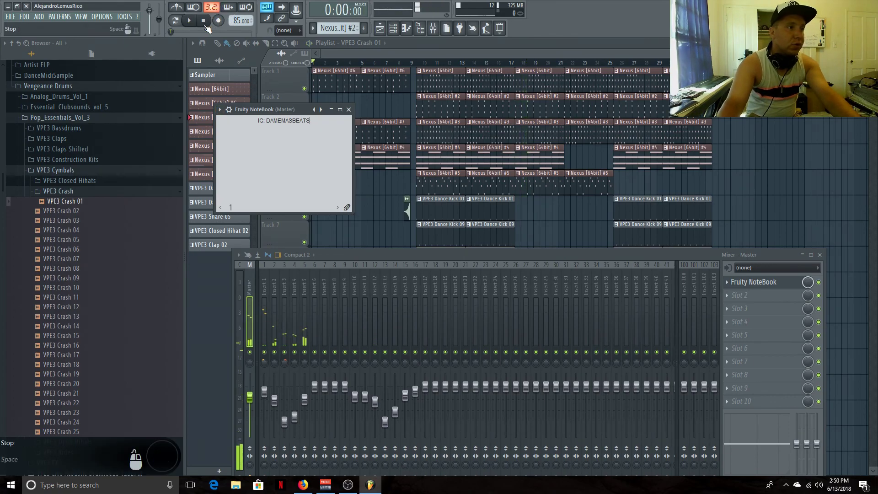
click(348, 485)
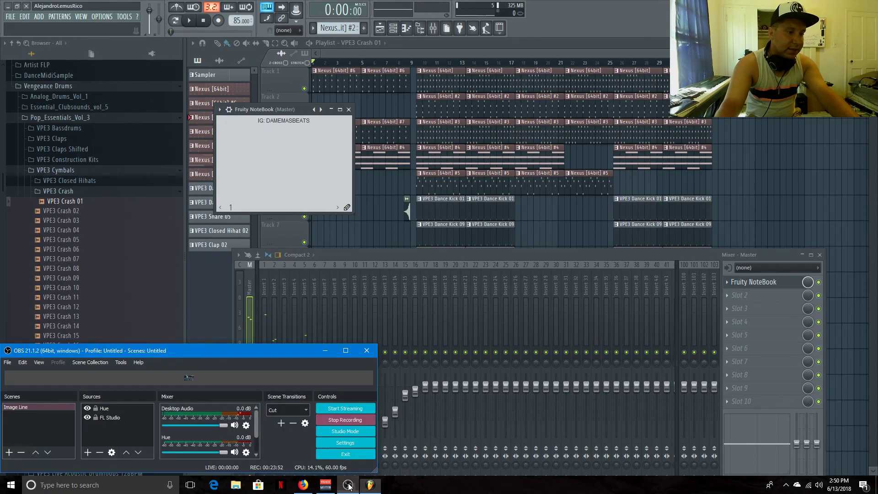